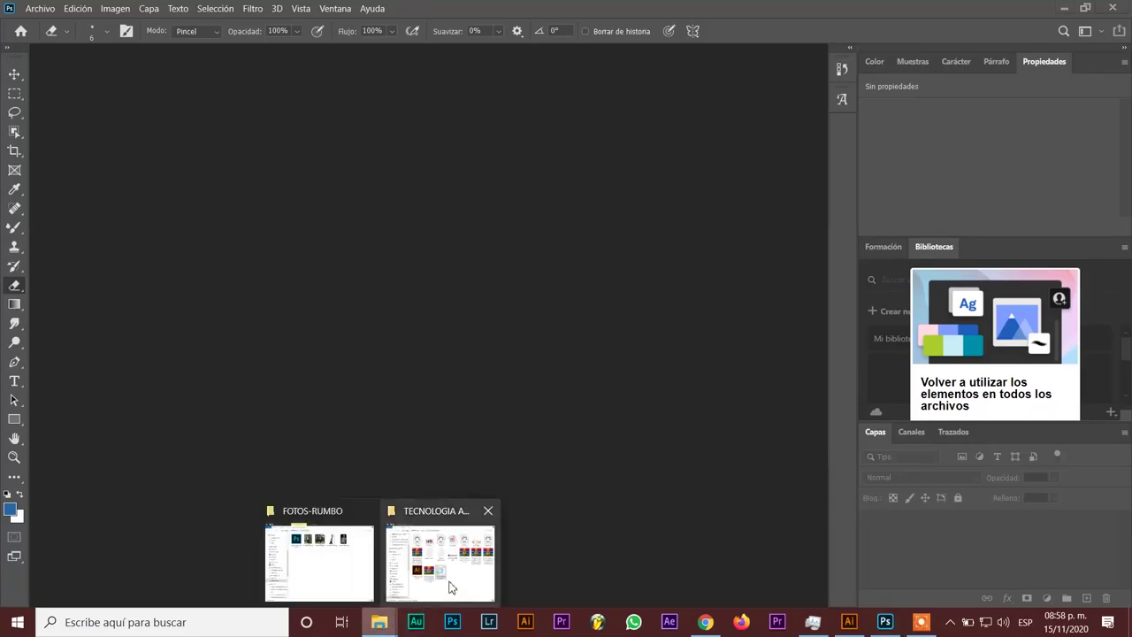
Step: Bring up the TECNOLOGIA ABUELOS folder window from the taskbar to reach the old man image
{"action": "left_click", "coordinate": [449, 584]}
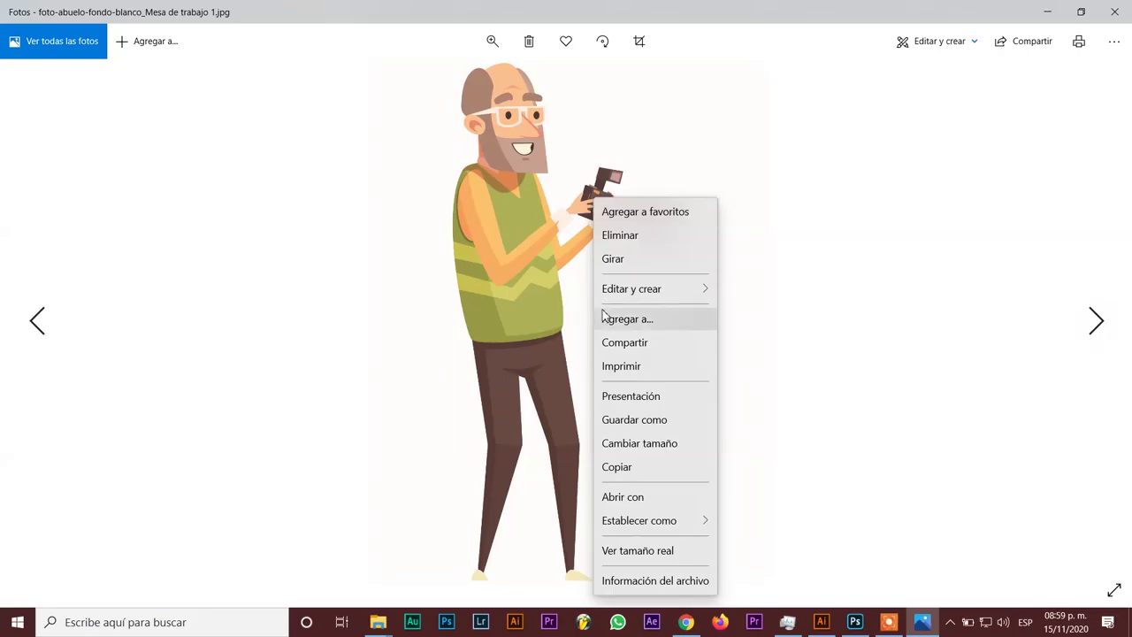
Step: Choose to open the picture with another app, browsing the computer for the program
{"action": "left_click", "coordinate": [625, 497]}
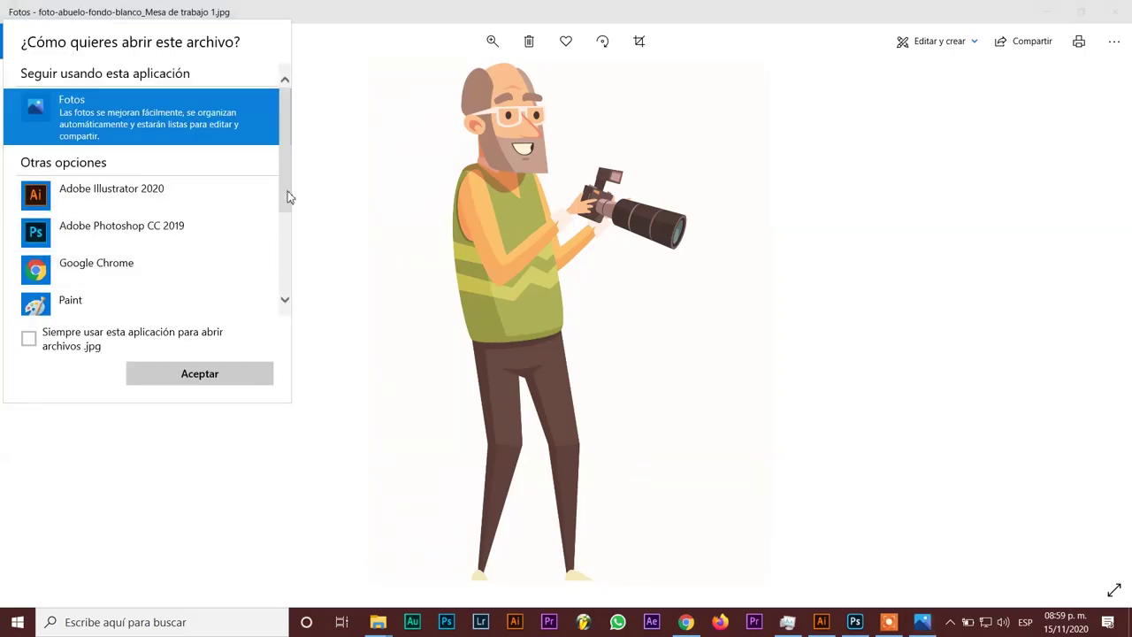
{"action": "scroll", "coordinate": [291, 210], "scroll_direction": "down", "scroll_amount": 5}
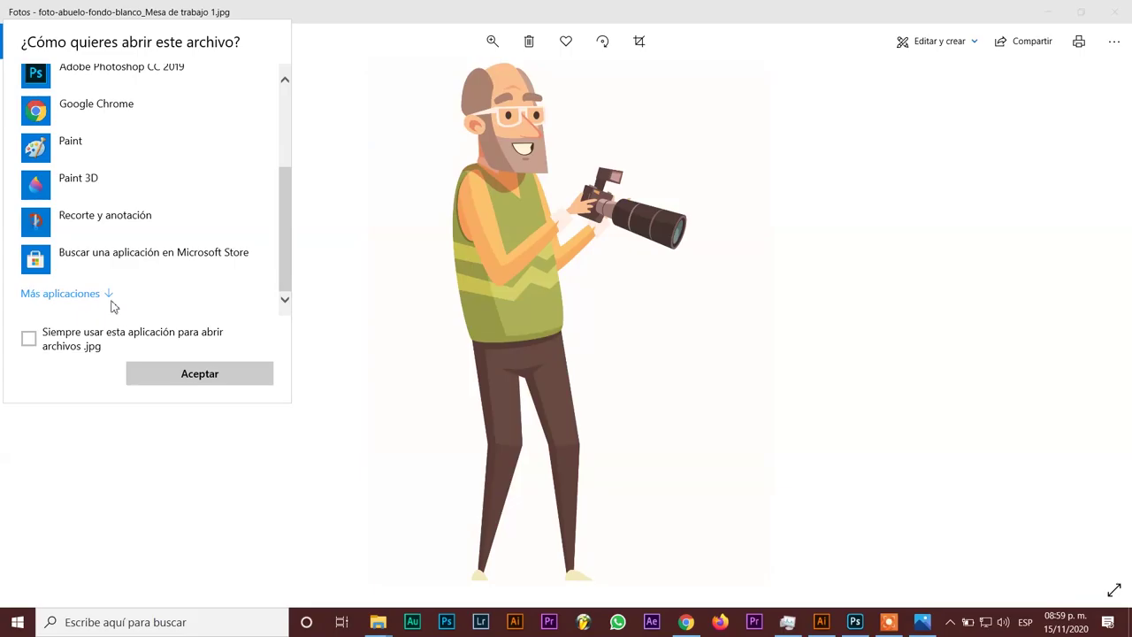
{"action": "left_click", "coordinate": [109, 300]}
{"action": "scroll", "coordinate": [93, 248], "scroll_direction": "down", "scroll_amount": 2}
{"action": "scroll", "coordinate": [89, 240], "scroll_direction": "down", "scroll_amount": 2}
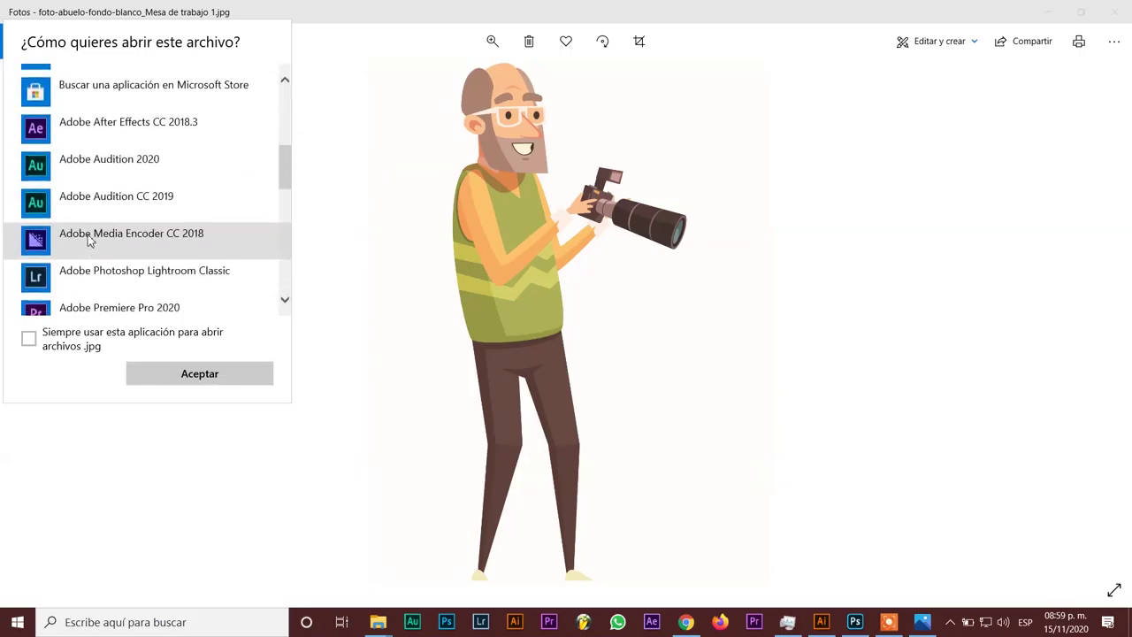
{"action": "scroll", "coordinate": [157, 278], "scroll_direction": "down", "scroll_amount": 1}
{"action": "scroll", "coordinate": [158, 278], "scroll_direction": "down", "scroll_amount": 1}
{"action": "scroll", "coordinate": [146, 283], "scroll_direction": "down", "scroll_amount": 1}
{"action": "scroll", "coordinate": [147, 283], "scroll_direction": "down", "scroll_amount": 3}
{"action": "scroll", "coordinate": [147, 283], "scroll_direction": "down", "scroll_amount": 2}
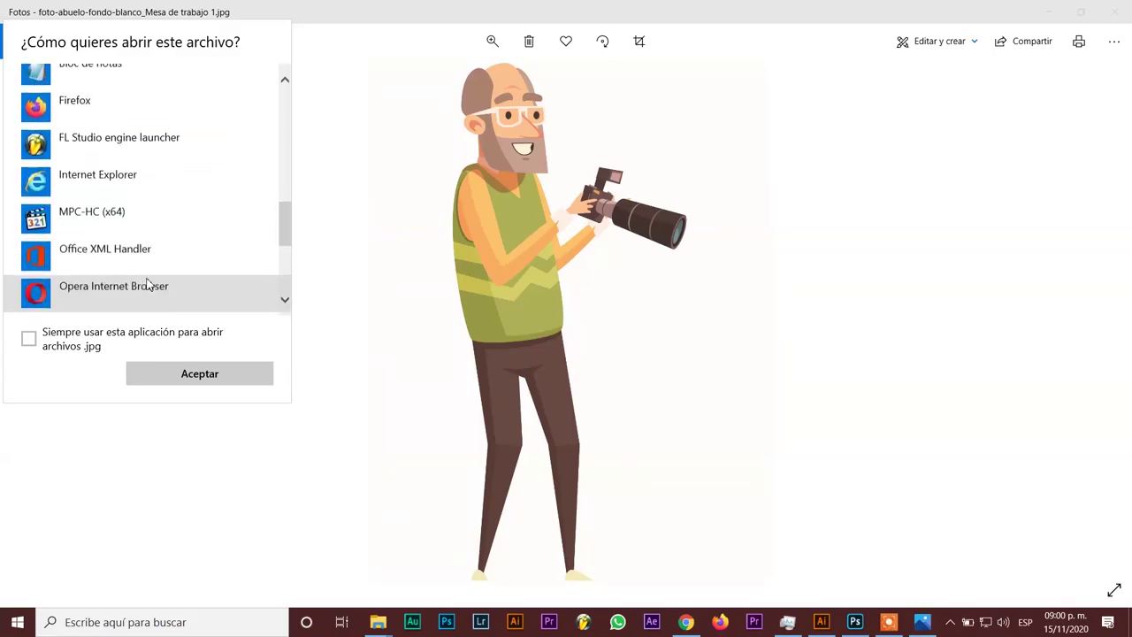
{"action": "scroll", "coordinate": [147, 283], "scroll_direction": "down", "scroll_amount": 5}
{"action": "left_click", "coordinate": [135, 297]}
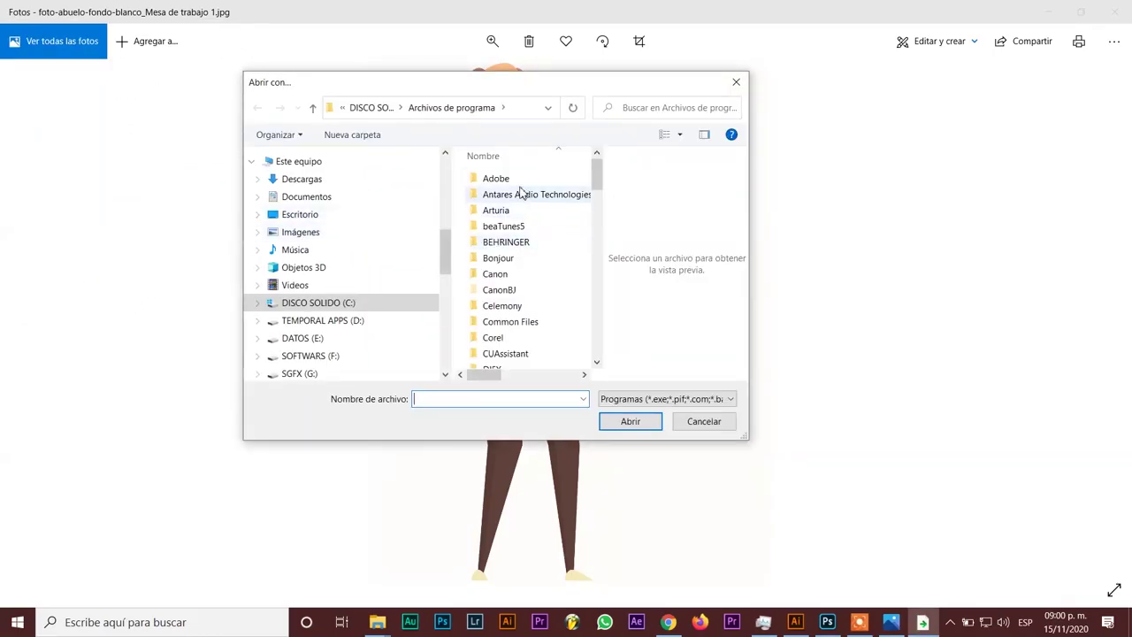
Step: Select Photoshop.exe in the Adobe Photoshop 2020 folder as the program to open the picture
{"action": "double_click", "coordinate": [512, 178]}
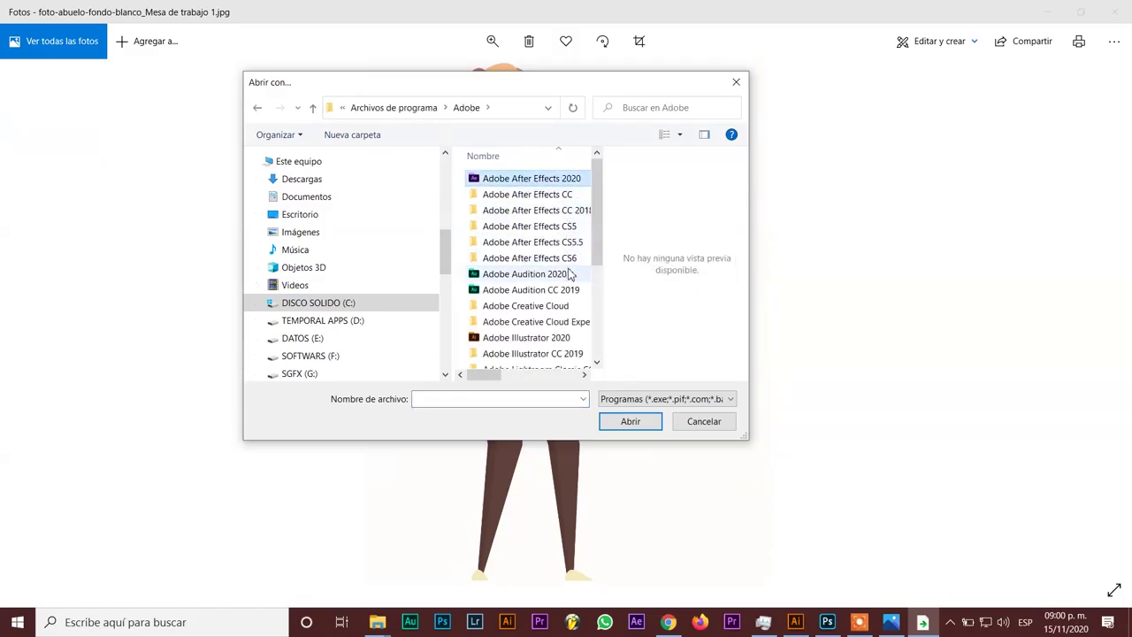
{"action": "scroll", "coordinate": [570, 274], "scroll_direction": "down", "scroll_amount": 1}
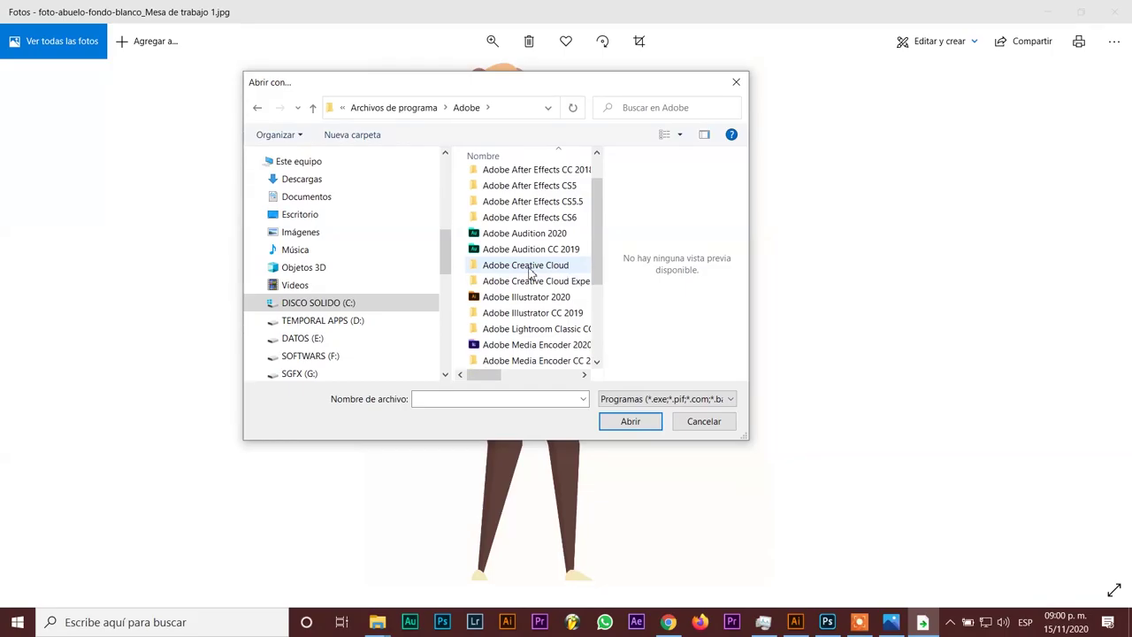
{"action": "scroll", "coordinate": [531, 276], "scroll_direction": "down", "scroll_amount": 1}
{"action": "scroll", "coordinate": [530, 278], "scroll_direction": "down", "scroll_amount": 1}
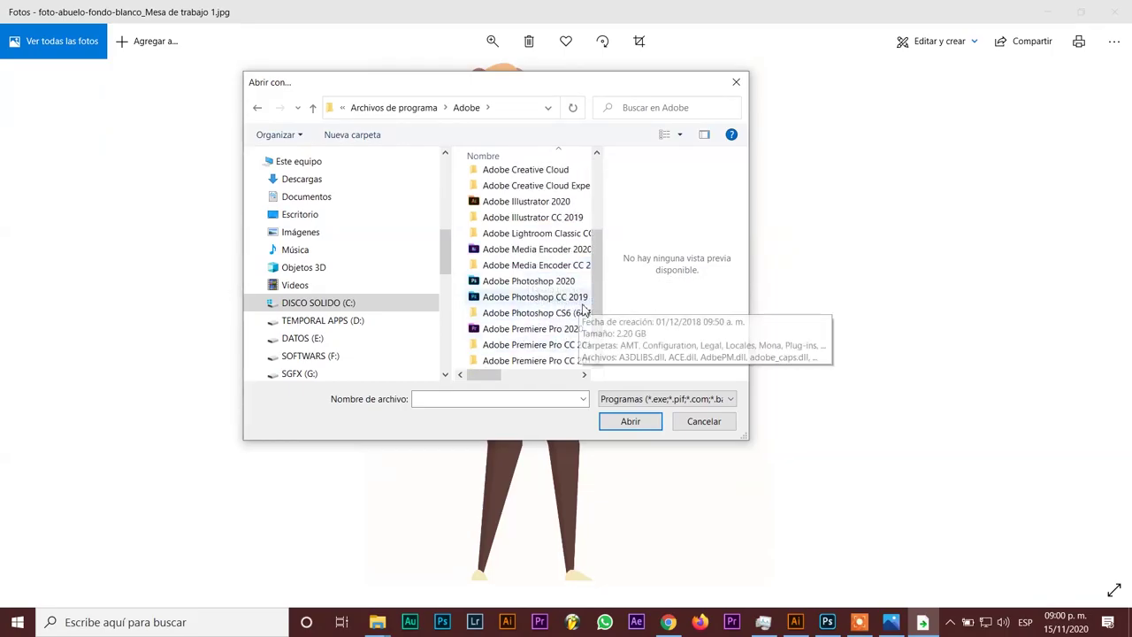
{"action": "left_click", "coordinate": [528, 280]}
{"action": "left_click", "coordinate": [628, 422]}
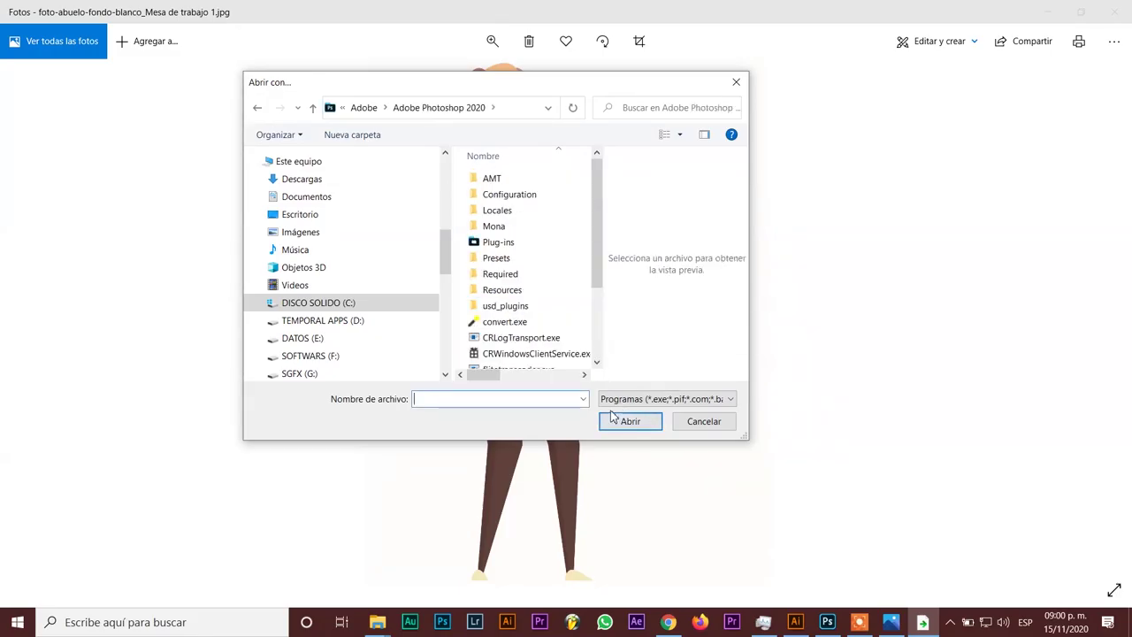
{"action": "scroll", "coordinate": [529, 302], "scroll_direction": "down", "scroll_amount": 2}
{"action": "left_click", "coordinate": [510, 317]}
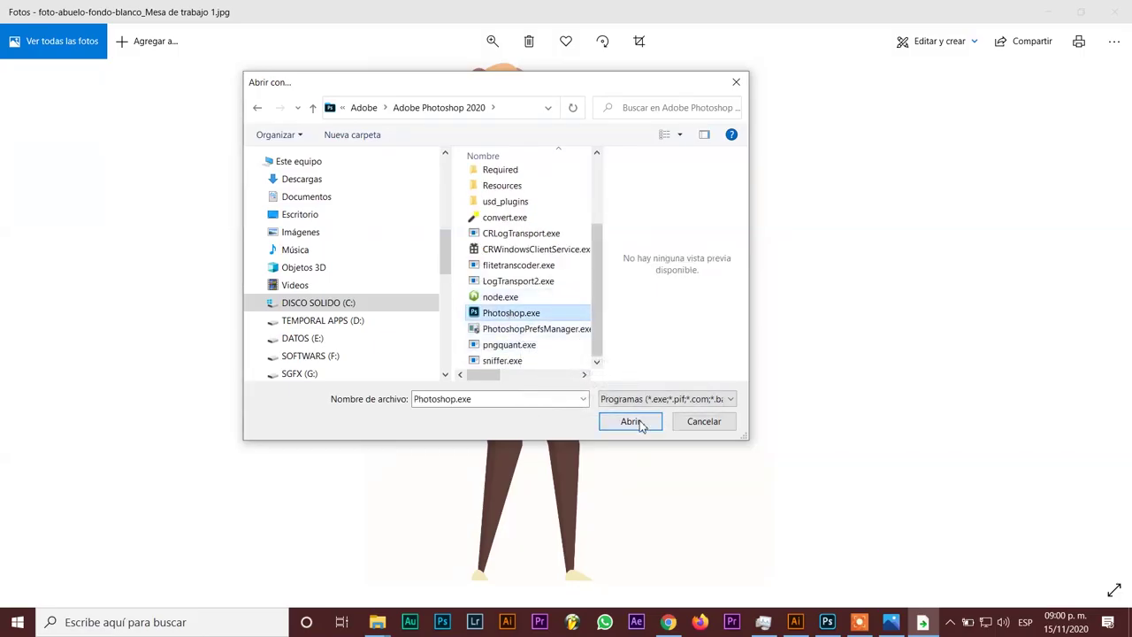
{"action": "left_click", "coordinate": [636, 422]}
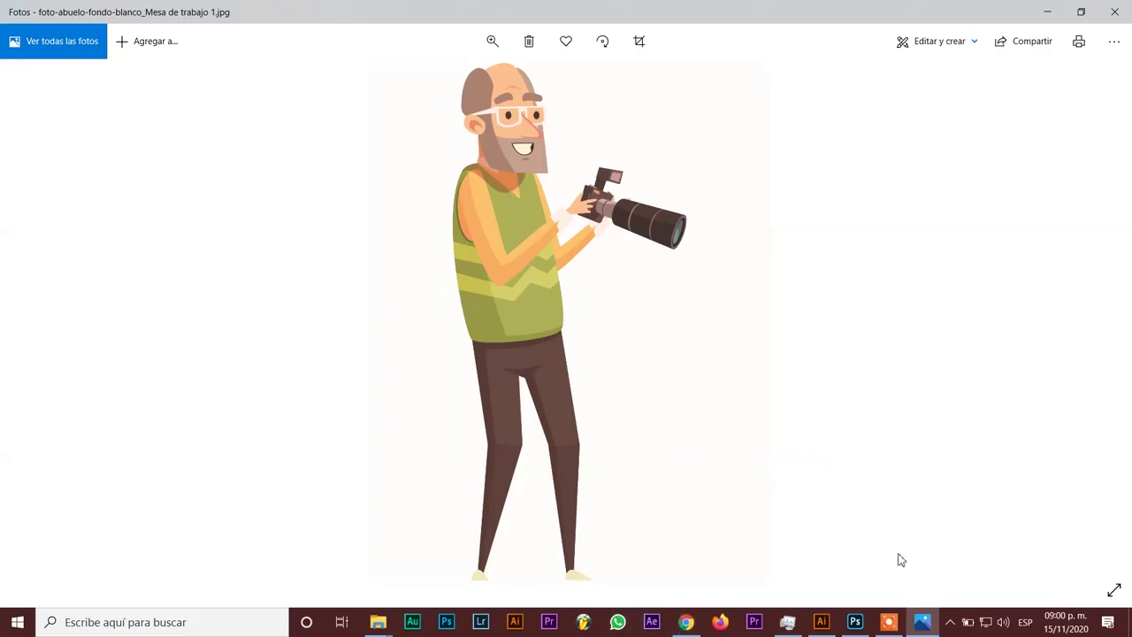
Step: In Photoshop, keep the embedded colour profile and close the Nik Collection panel
{"action": "left_click", "coordinate": [856, 623]}
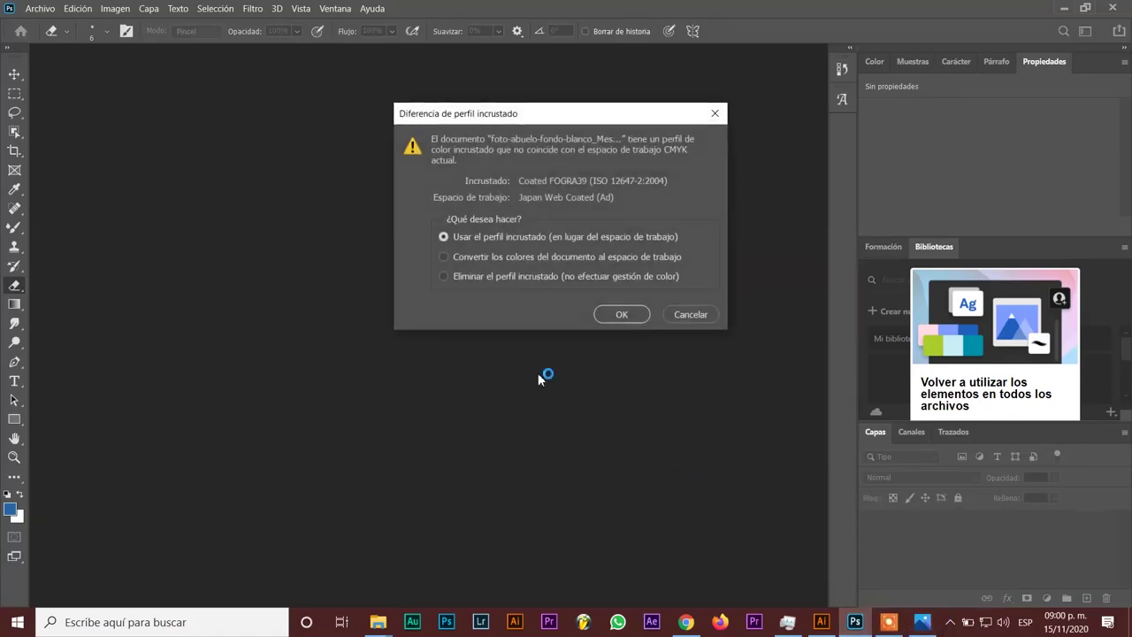
{"action": "left_click", "coordinate": [629, 318]}
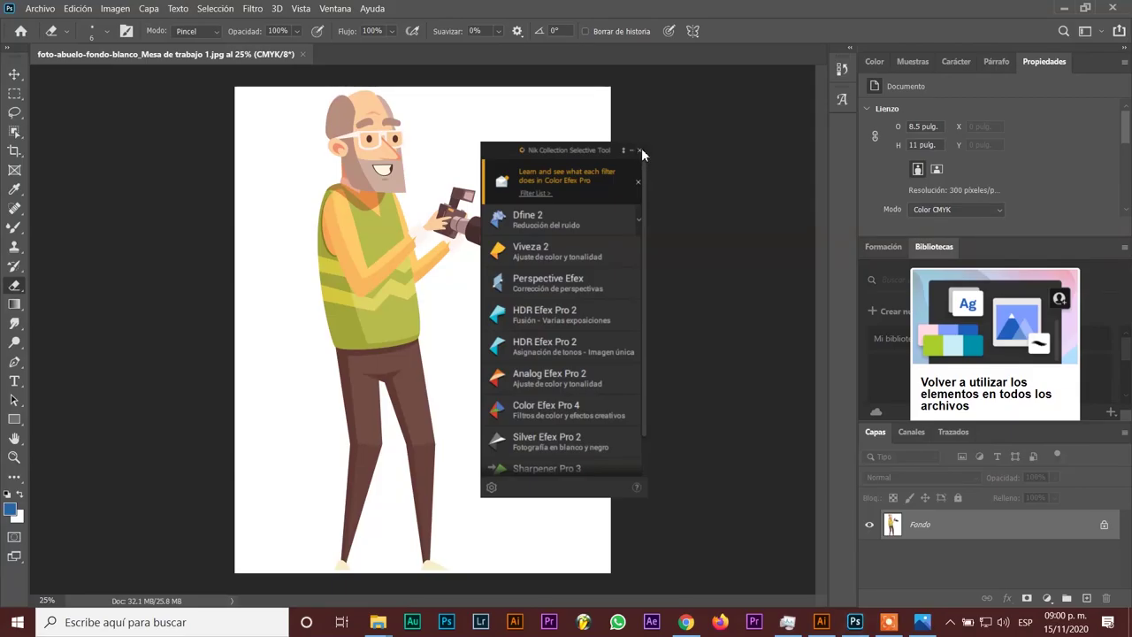
{"action": "left_click", "coordinate": [641, 149]}
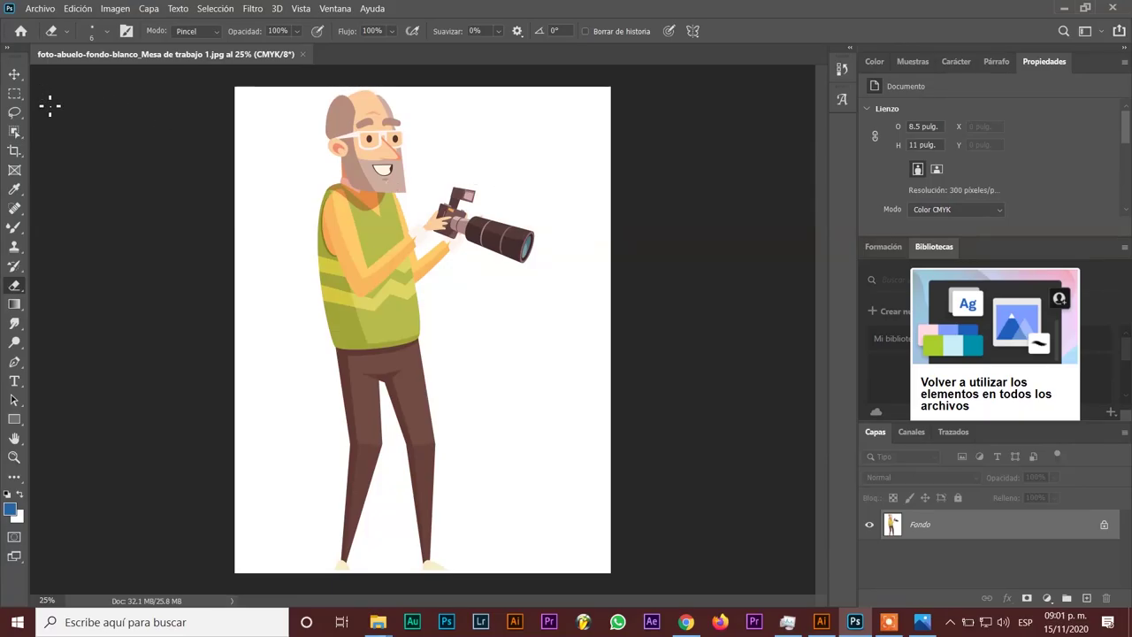
Step: Unlock the Fondo background into the normal layer Capa 0
{"action": "left_click", "coordinate": [14, 74]}
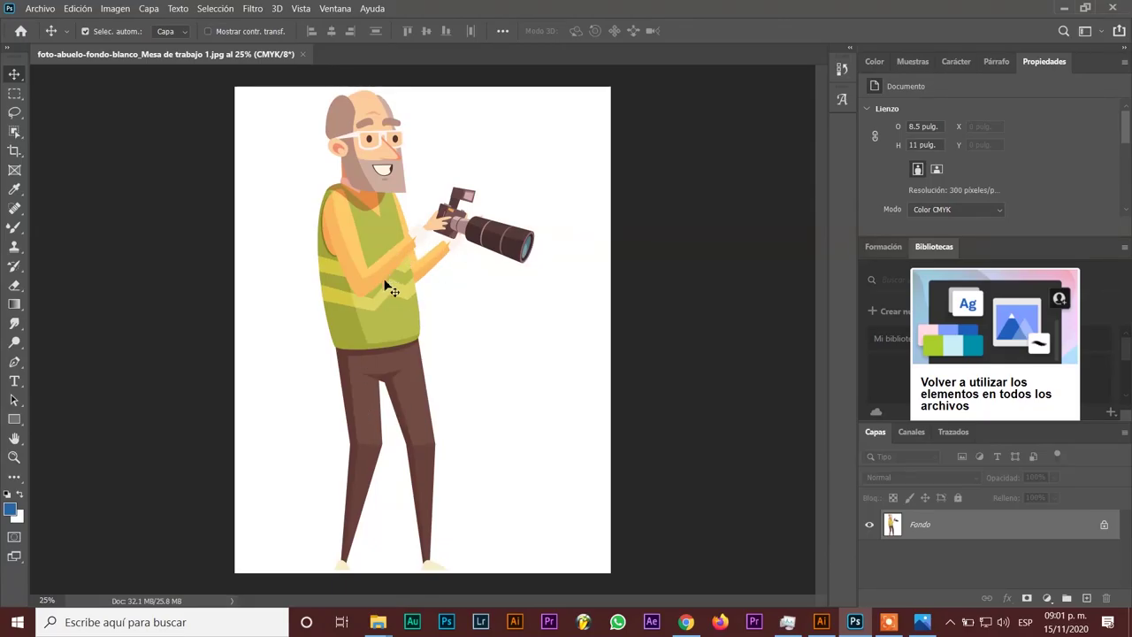
{"action": "left_click_drag", "start_coordinate": [417, 284], "coordinate": [419, 264]}
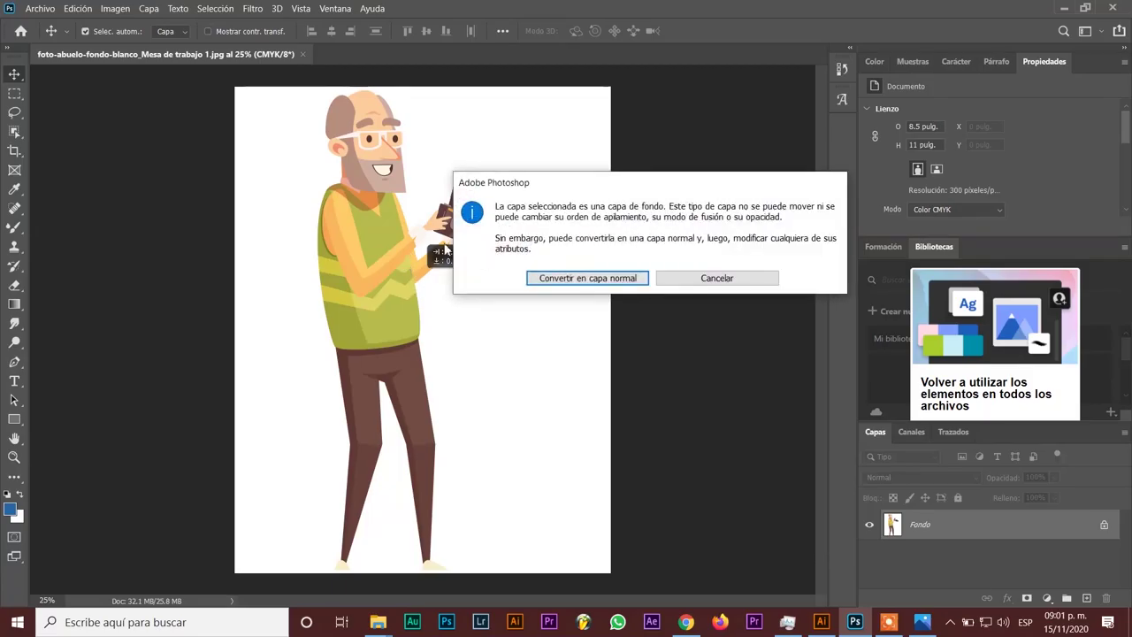
{"action": "left_click", "coordinate": [727, 281]}
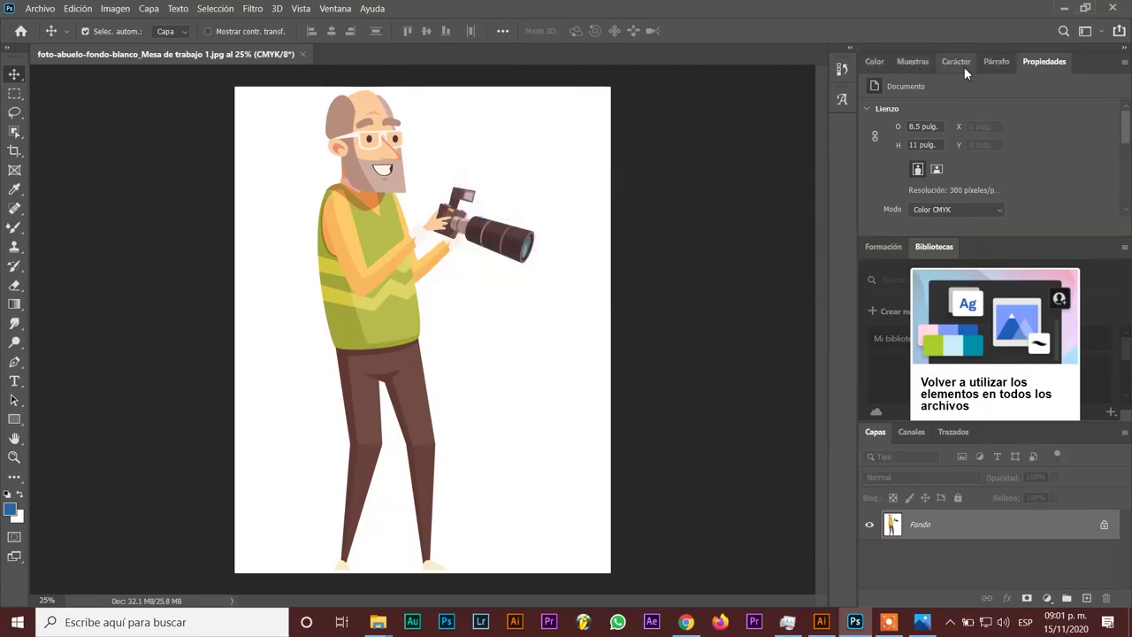
{"action": "left_click", "coordinate": [1105, 525]}
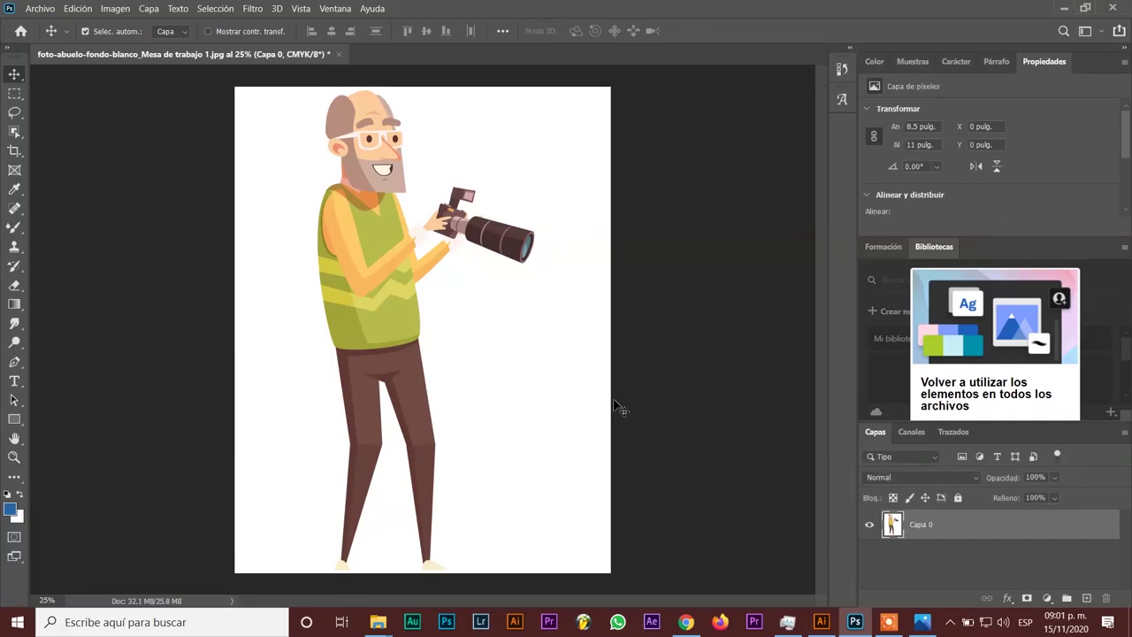
{"action": "mouse_move", "coordinate": [563, 302]}
{"action": "left_mouse_down"}
{"action": "mouse_move", "coordinate": [424, 302]}
{"action": "mouse_move", "coordinate": [311, 283]}
{"action": "left_mouse_up"}
Step: Reposition Capa 0 back at X 0, Y 0 so it fills the canvas
{"action": "left_click", "coordinate": [957, 498]}
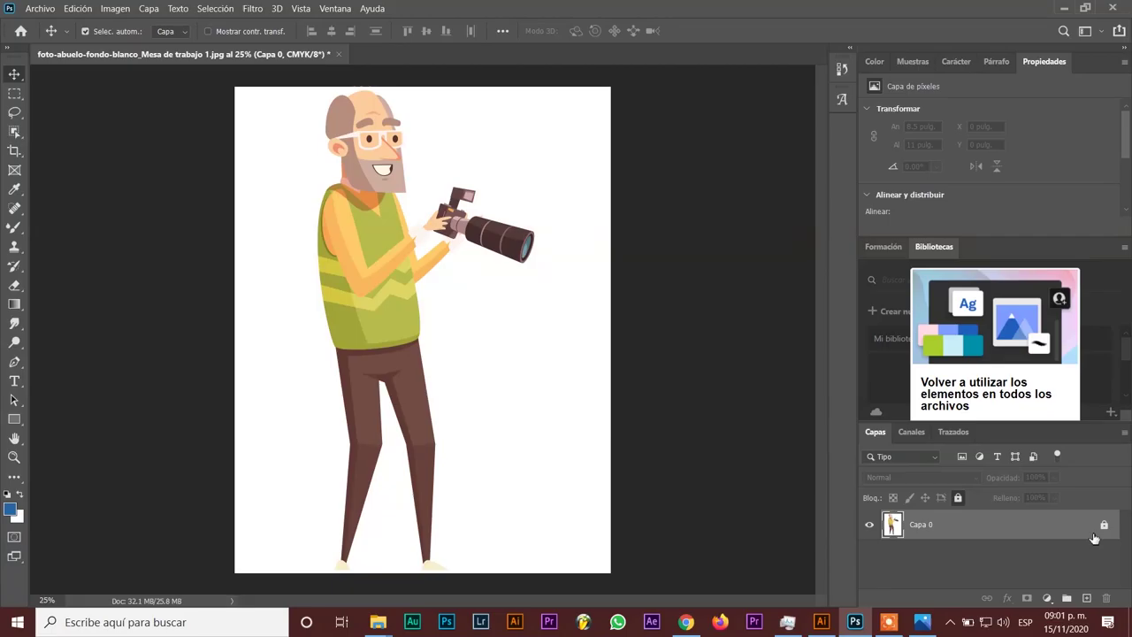
{"action": "left_click_drag", "start_coordinate": [451, 353], "coordinate": [560, 392]}
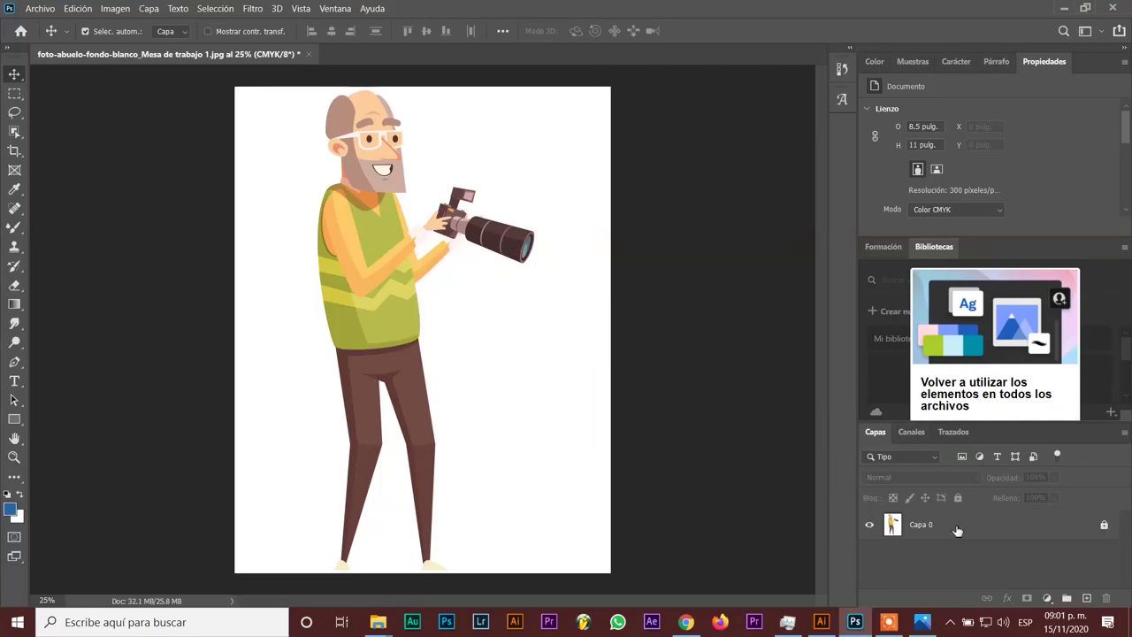
{"action": "left_click", "coordinate": [1104, 525]}
{"action": "mouse_move", "coordinate": [463, 442]}
{"action": "left_mouse_down"}
{"action": "mouse_move", "coordinate": [343, 513]}
{"action": "mouse_move", "coordinate": [415, 480]}
{"action": "mouse_move", "coordinate": [245, 416]}
{"action": "mouse_move", "coordinate": [121, 273]}
{"action": "mouse_move", "coordinate": [154, 339]}
{"action": "mouse_move", "coordinate": [370, 341]}
{"action": "mouse_move", "coordinate": [422, 391]}
{"action": "mouse_move", "coordinate": [472, 392]}
{"action": "mouse_move", "coordinate": [459, 385]}
{"action": "left_mouse_up"}
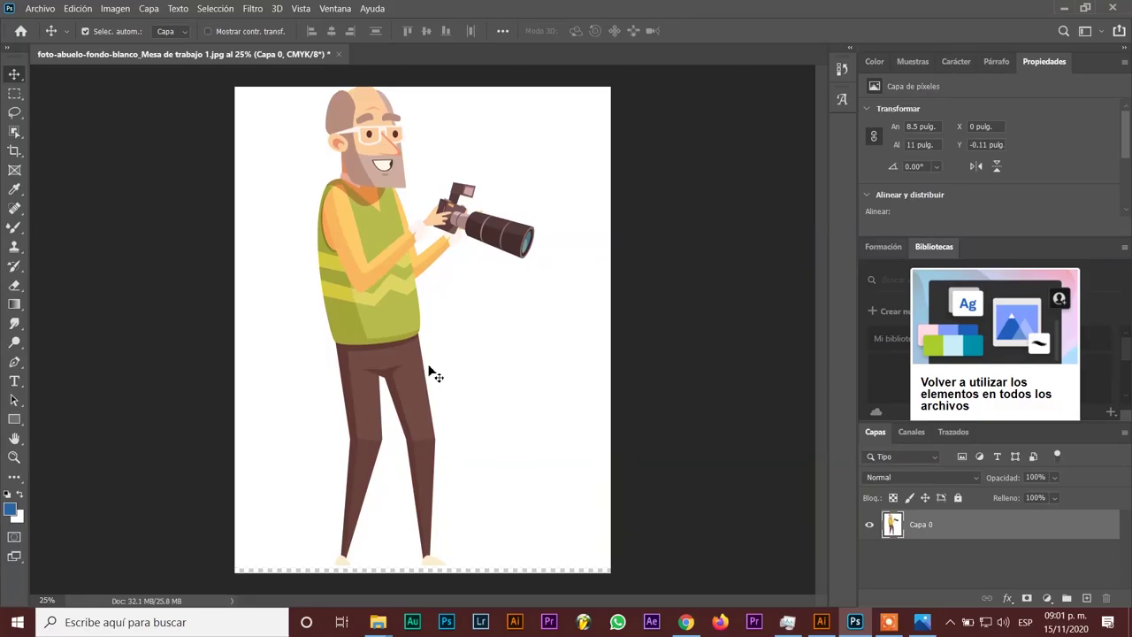
{"action": "left_click_drag", "start_coordinate": [450, 340], "coordinate": [453, 345]}
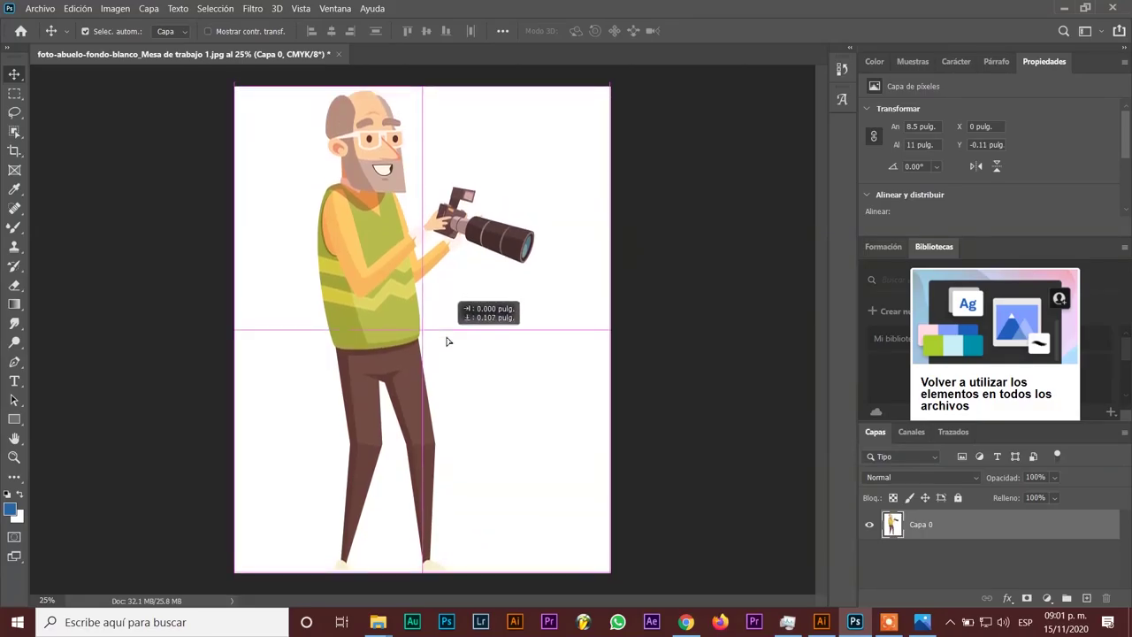
{"action": "left_click", "coordinate": [16, 286]}
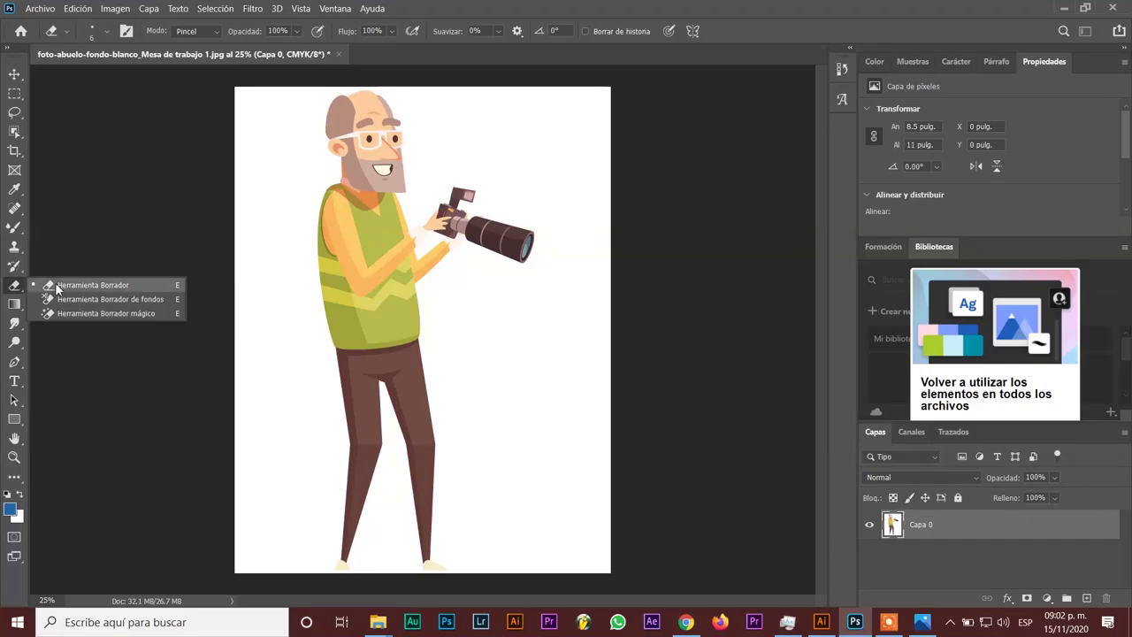
{"action": "left_click", "coordinate": [56, 287]}
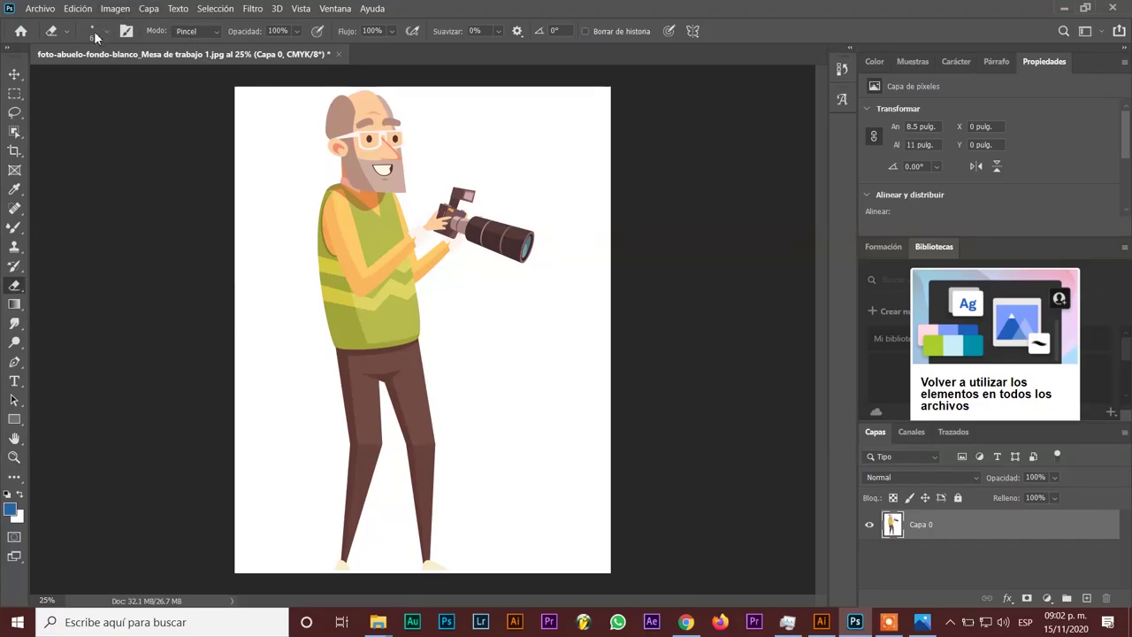
{"action": "right_click", "coordinate": [14, 287]}
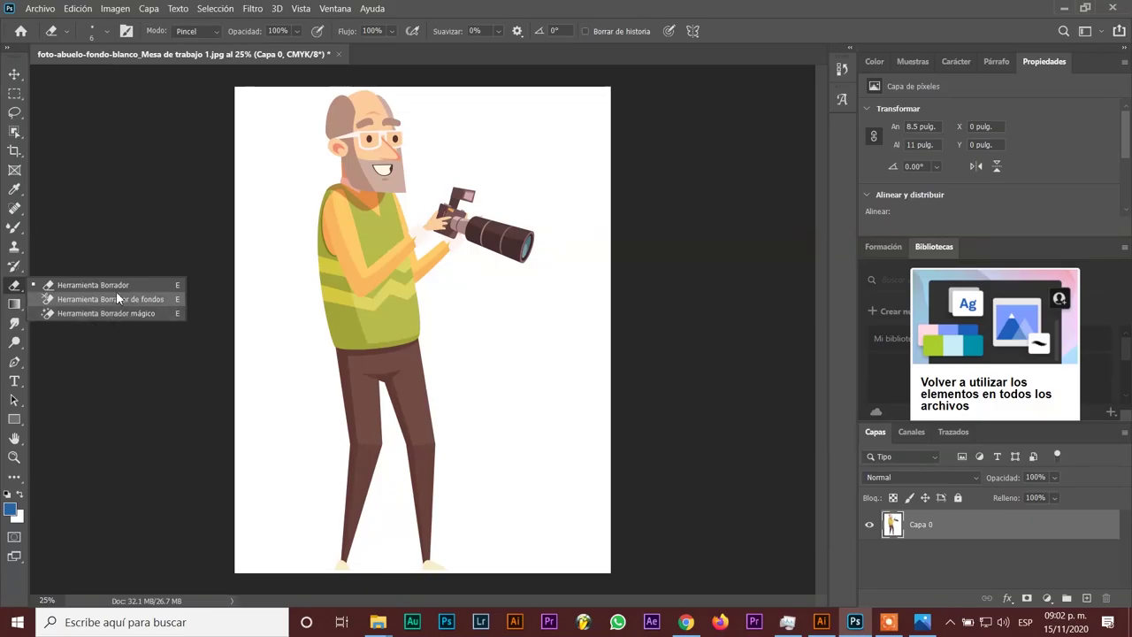
{"action": "left_click", "coordinate": [108, 30]}
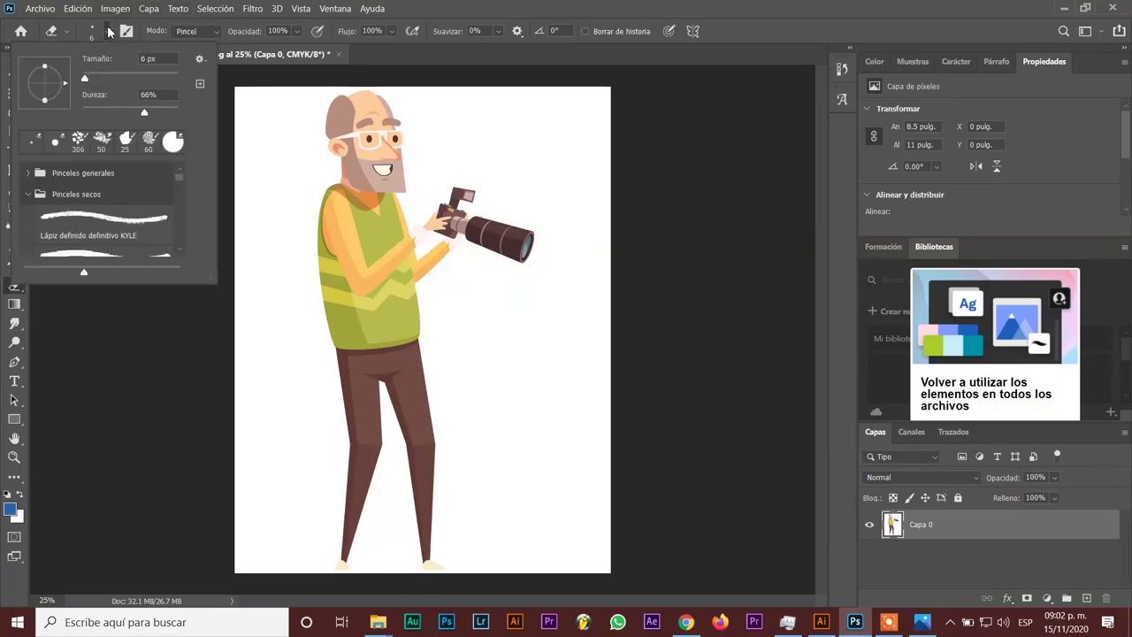
{"action": "mouse_move", "coordinate": [84, 80]}
{"action": "left_mouse_down"}
{"action": "mouse_move", "coordinate": [137, 82]}
{"action": "mouse_move", "coordinate": [146, 113]}
{"action": "left_mouse_up"}
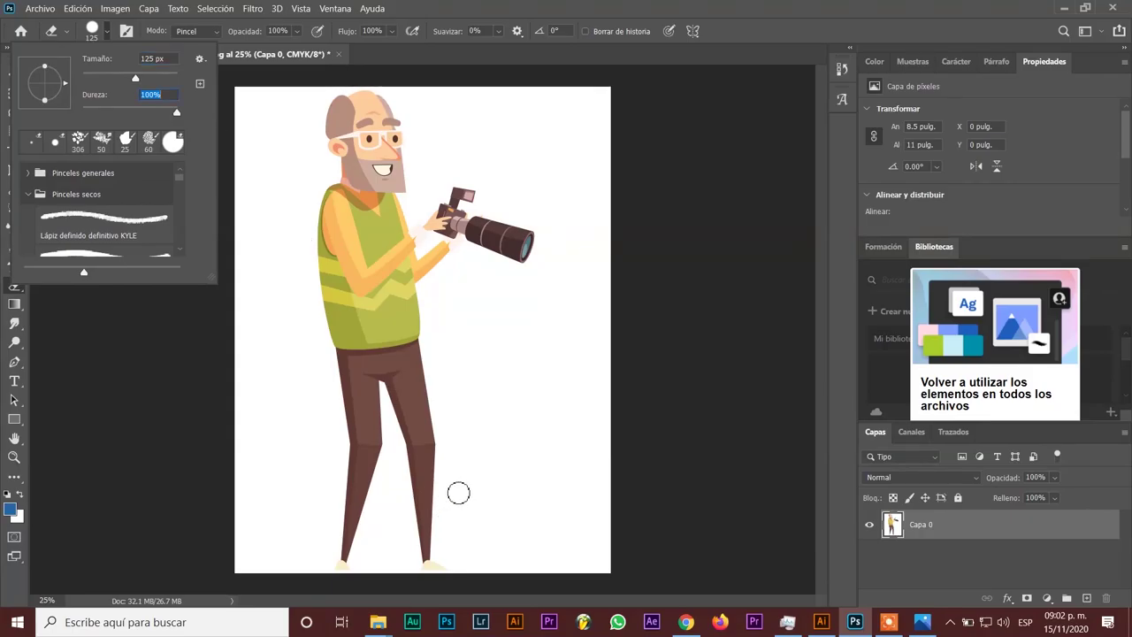
{"action": "mouse_move", "coordinate": [136, 80]}
{"action": "left_mouse_down"}
{"action": "mouse_move", "coordinate": [173, 79]}
{"action": "mouse_move", "coordinate": [146, 78]}
{"action": "left_mouse_up"}
{"action": "mouse_move", "coordinate": [445, 453]}
{"action": "left_mouse_down"}
{"action": "mouse_move", "coordinate": [389, 456]}
{"action": "mouse_move", "coordinate": [440, 469]}
{"action": "left_mouse_up"}
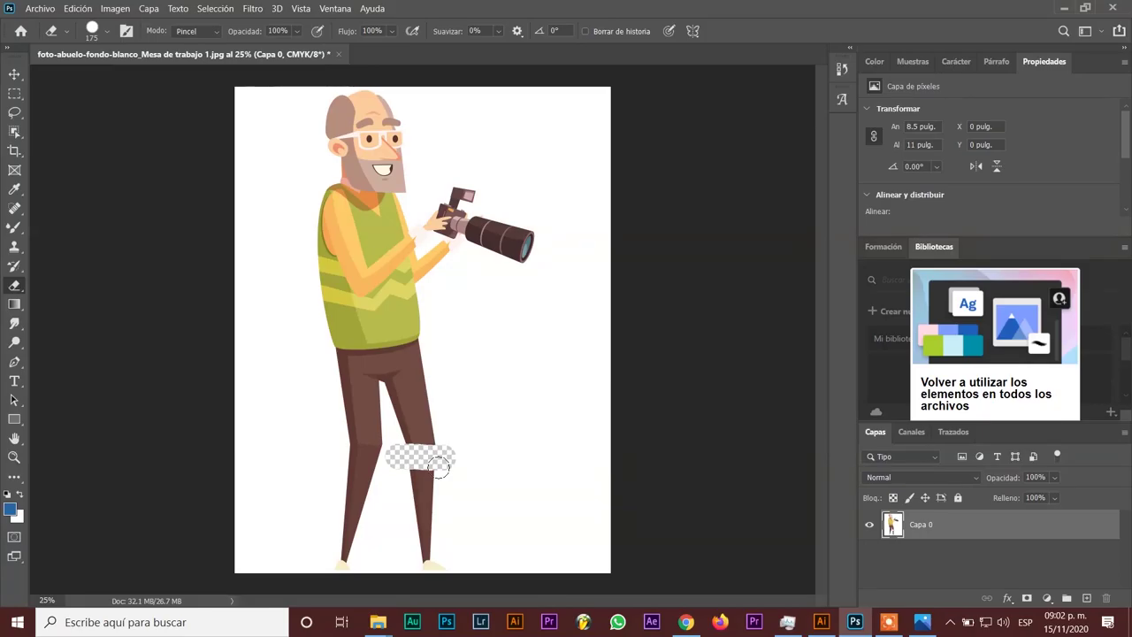
{"action": "key", "text": "ctrl+plus"}
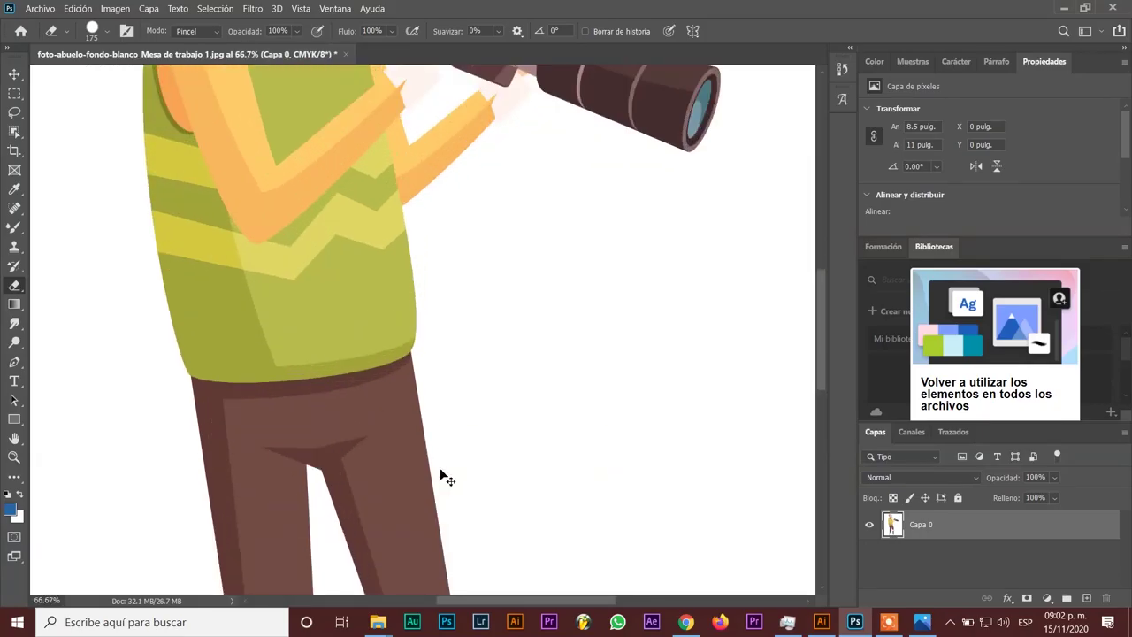
{"action": "key", "text": "ctrl+plus"}
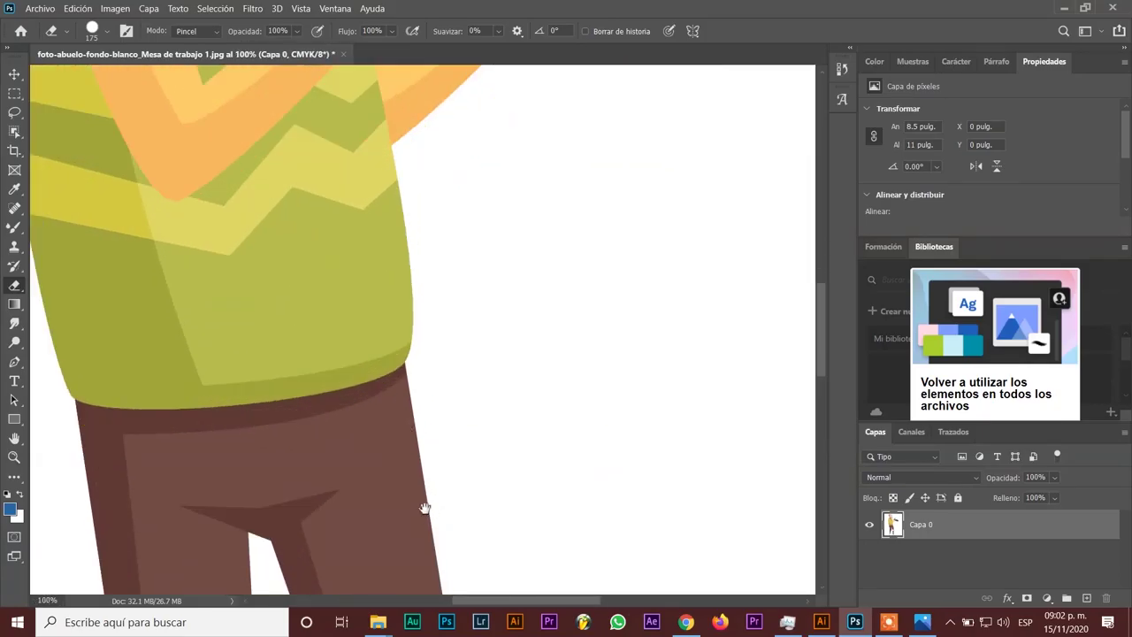
{"action": "left_click_drag", "start_coordinate": [424, 505], "coordinate": [404, 182]}
{"action": "left_click_drag", "start_coordinate": [551, 310], "coordinate": [551, 338]}
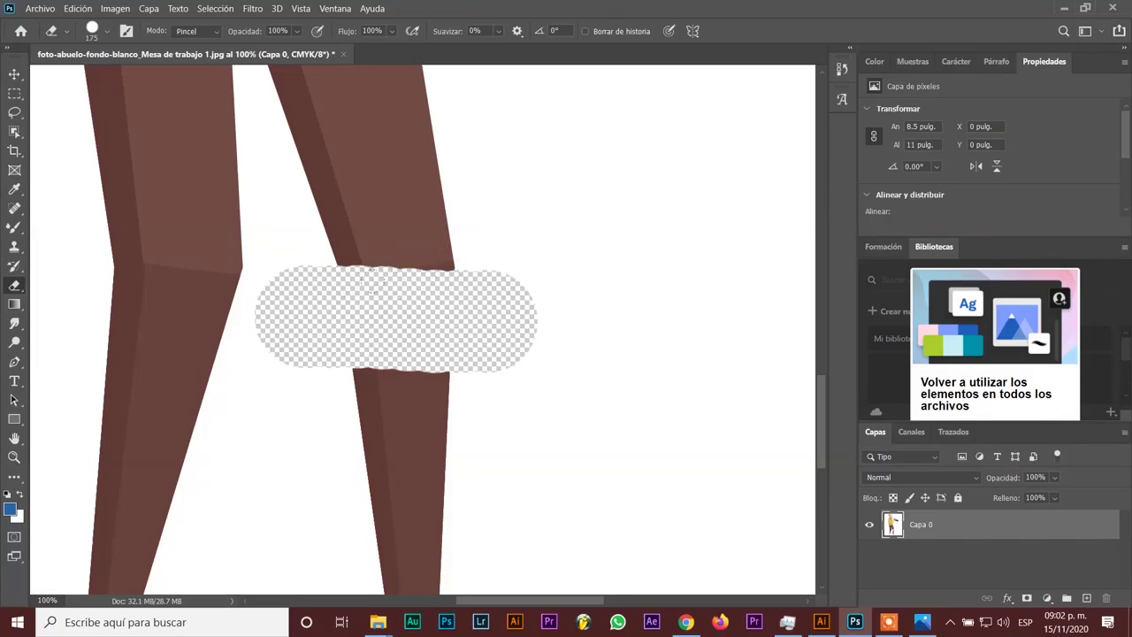
{"action": "left_click_drag", "start_coordinate": [300, 312], "coordinate": [416, 349]}
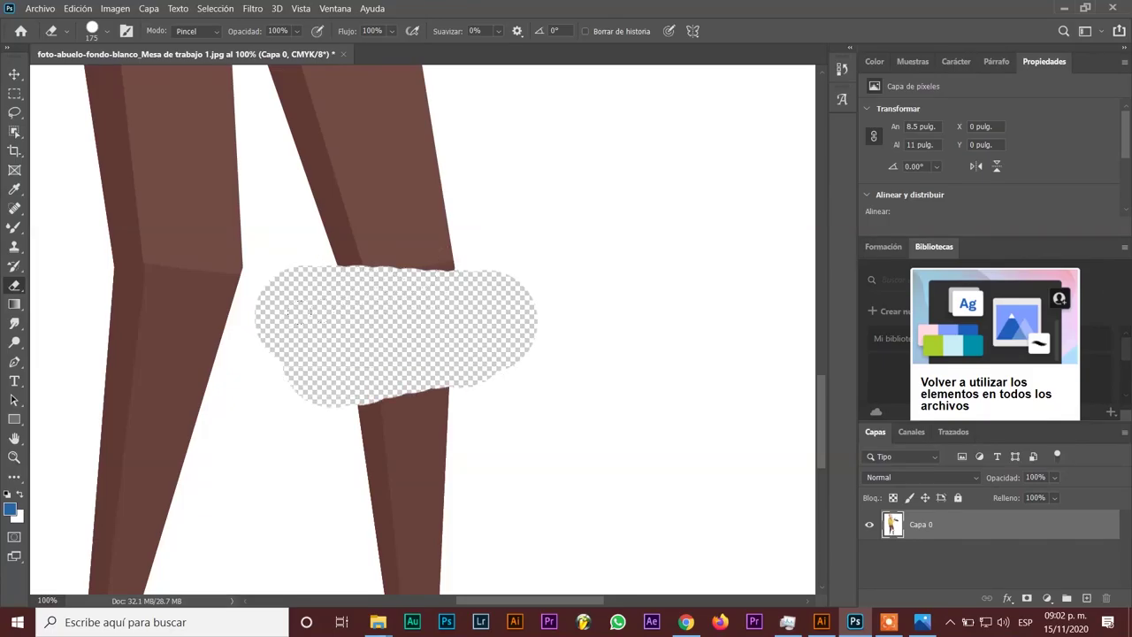
{"action": "left_click_drag", "start_coordinate": [299, 311], "coordinate": [447, 315]}
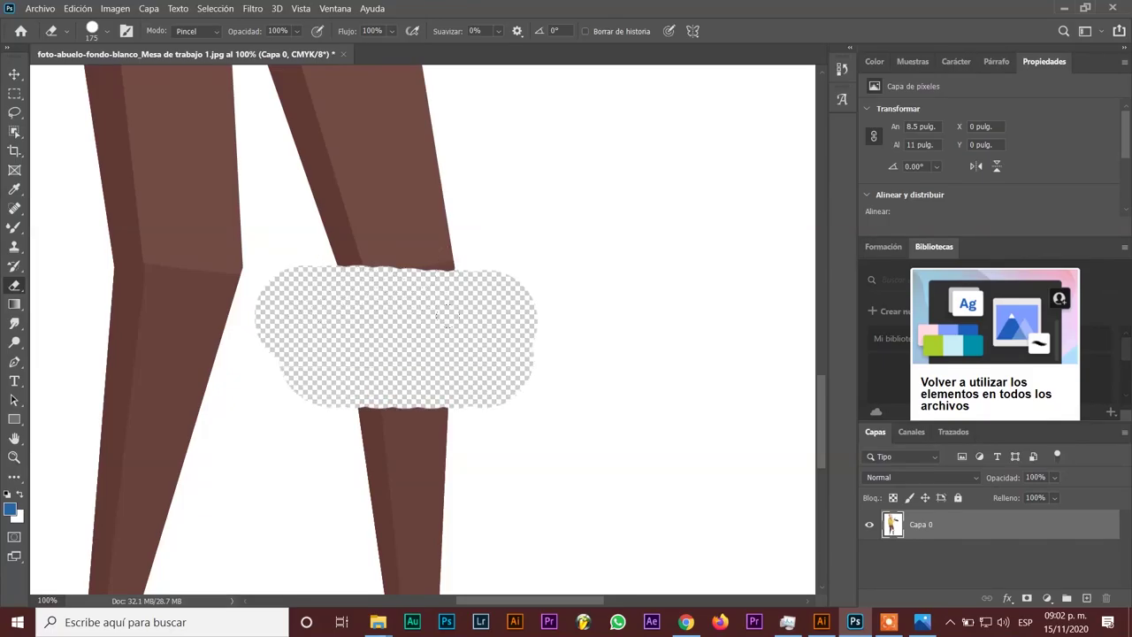
{"action": "left_click", "coordinate": [108, 32]}
{"action": "left_click_drag", "start_coordinate": [174, 113], "coordinate": [52, 120]}
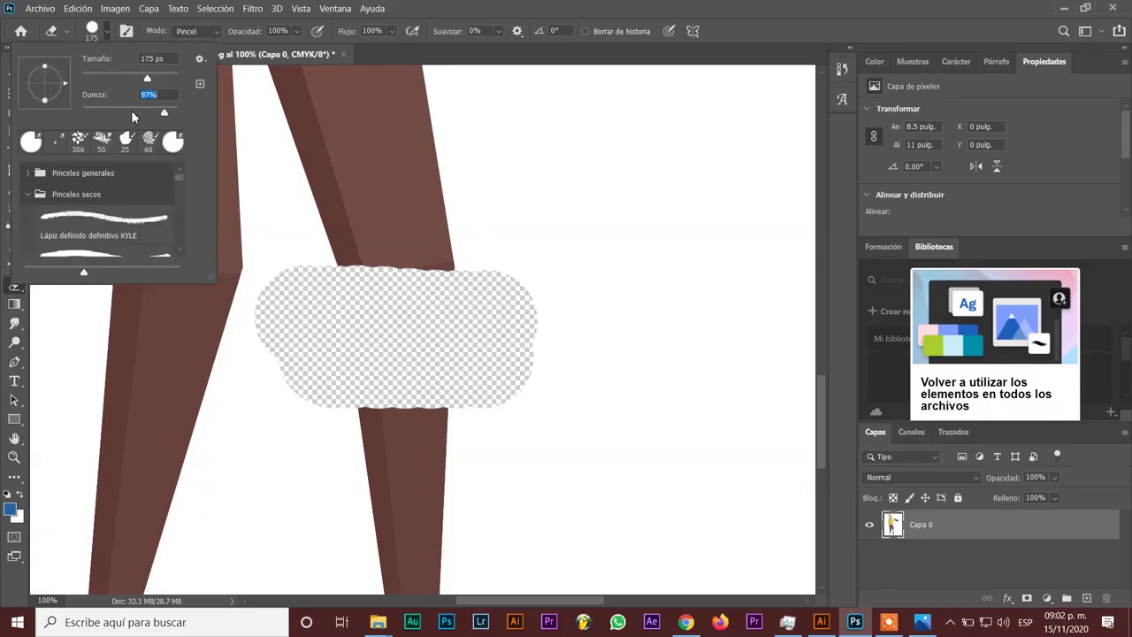
{"action": "mouse_move", "coordinate": [436, 231]}
{"action": "left_mouse_down"}
{"action": "mouse_move", "coordinate": [285, 239]}
{"action": "mouse_move", "coordinate": [465, 232]}
{"action": "mouse_move", "coordinate": [244, 272]}
{"action": "left_mouse_up"}
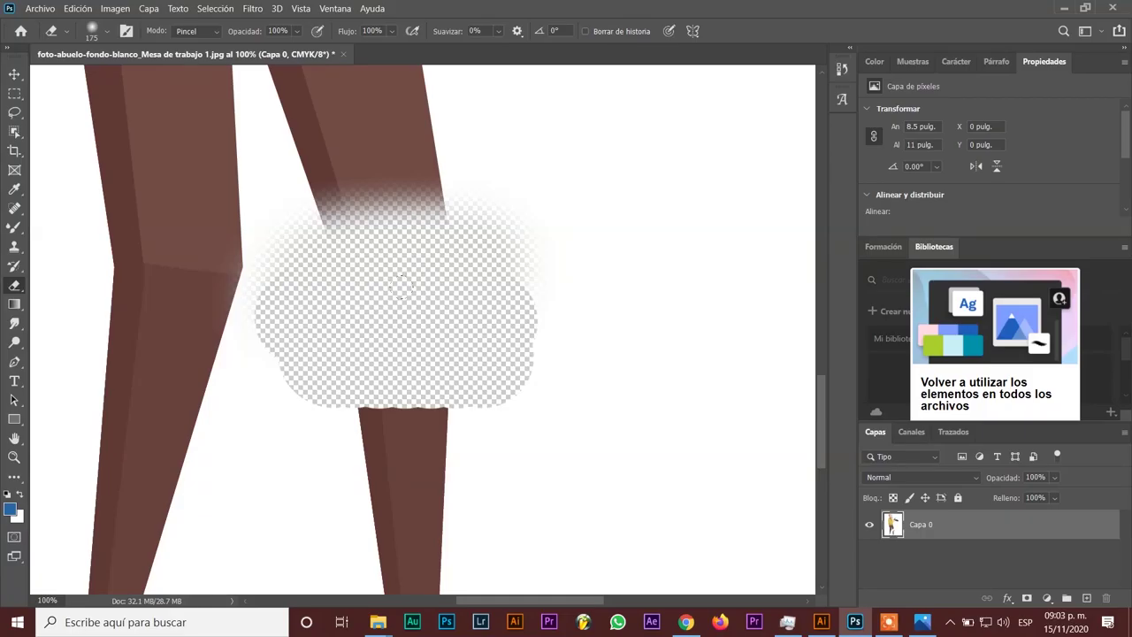
{"action": "key", "text": "ctrl+minus"}
{"action": "key", "text": "ctrl+minus"}
{"action": "key", "text": "ctrl+minus"}
{"action": "key", "text": "ctrl+minus"}
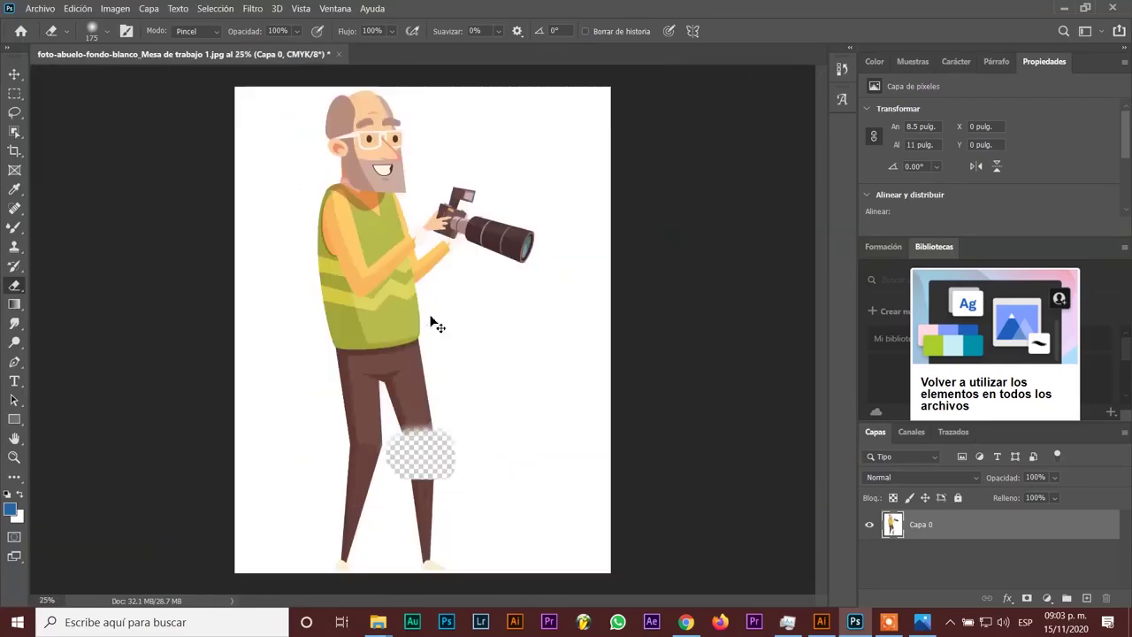
{"action": "key", "text": "ctrl+minus"}
{"action": "key", "text": "ctrl+minus"}
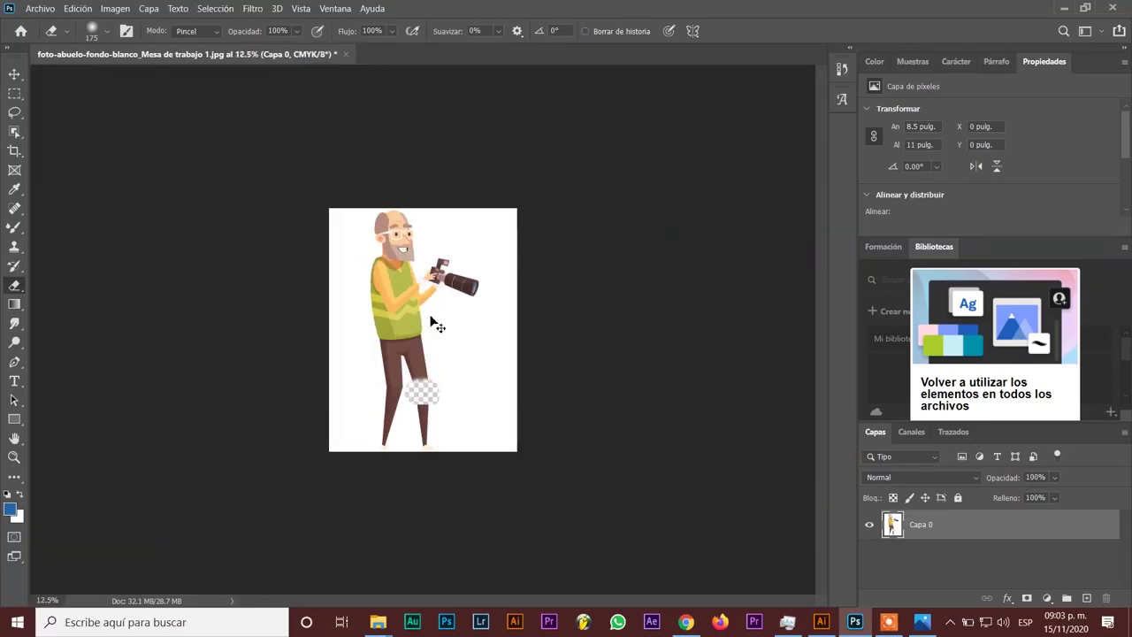
{"action": "key", "text": "ctrl+z"}
{"action": "key", "text": "ctrl+plus"}
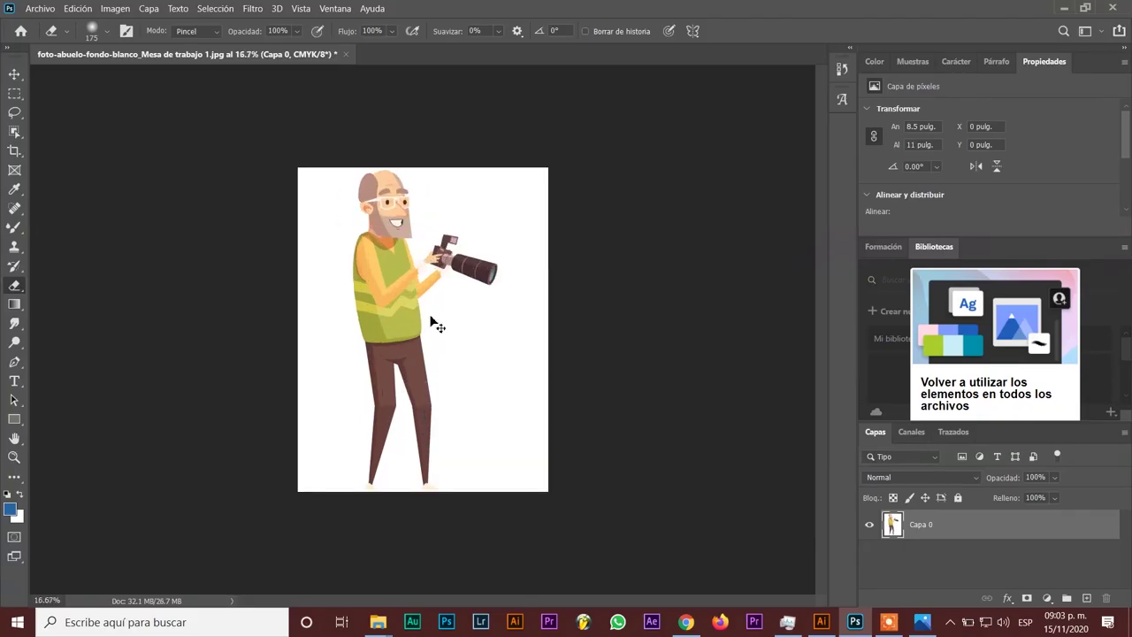
{"action": "key", "text": "ctrl+plus"}
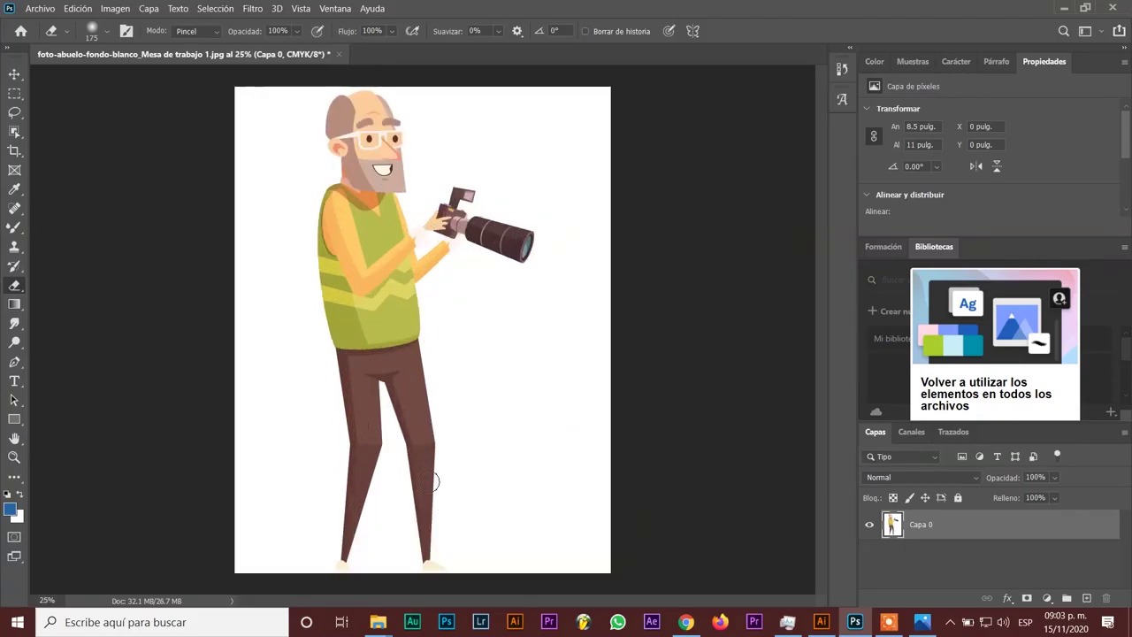
{"action": "right_click", "coordinate": [14, 287]}
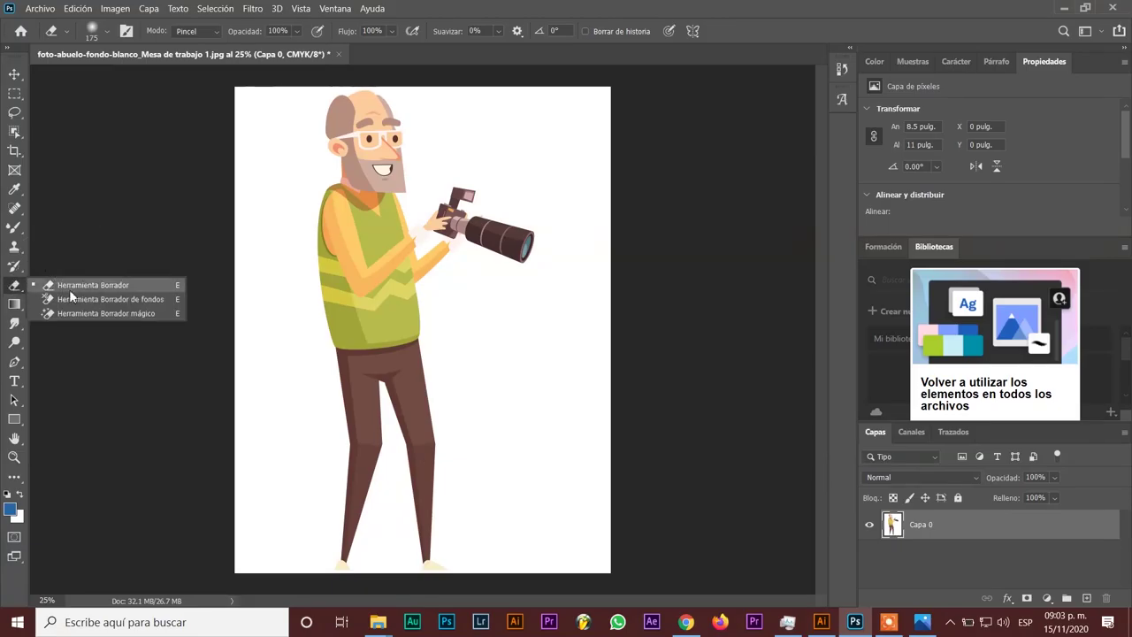
{"action": "left_click", "coordinate": [14, 94]}
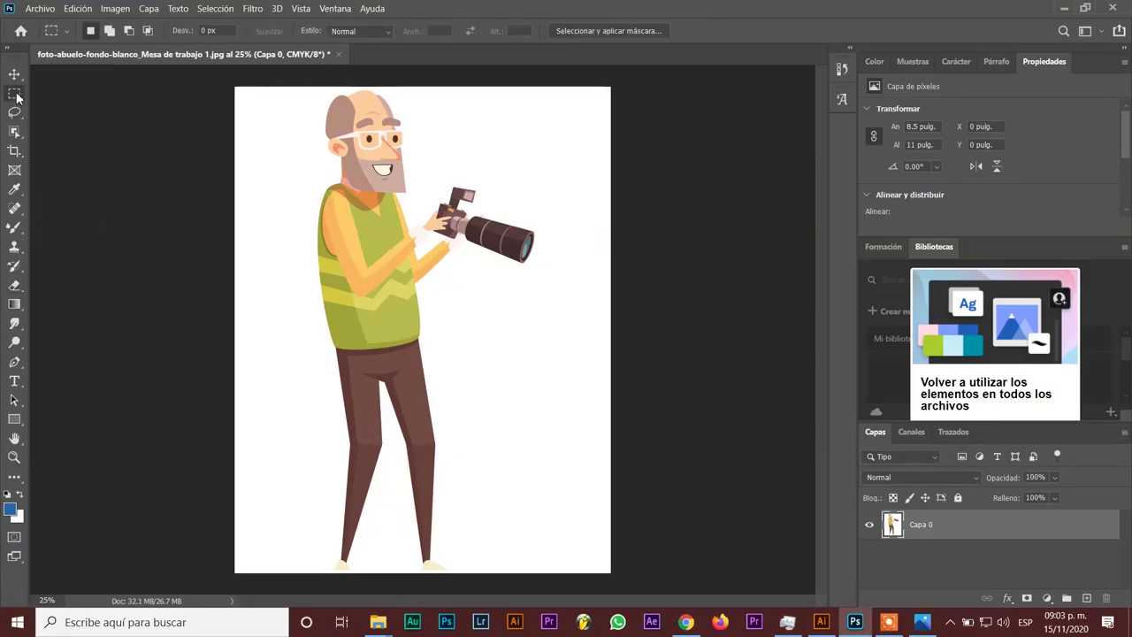
{"action": "left_click_drag", "start_coordinate": [231, 88], "coordinate": [311, 478]}
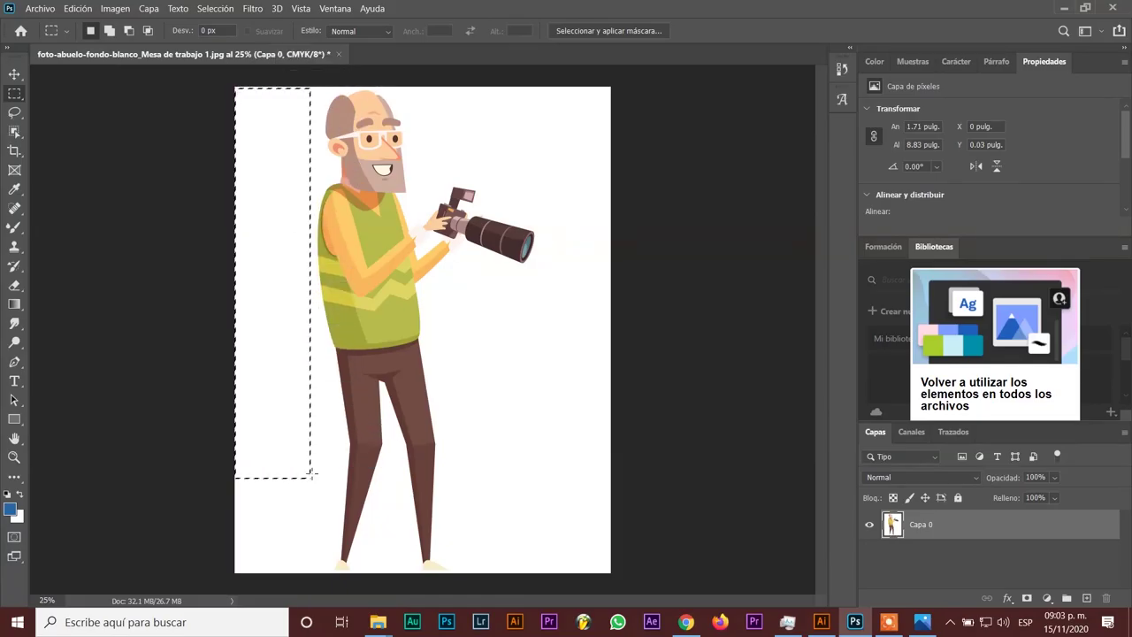
{"action": "key", "text": "Delete"}
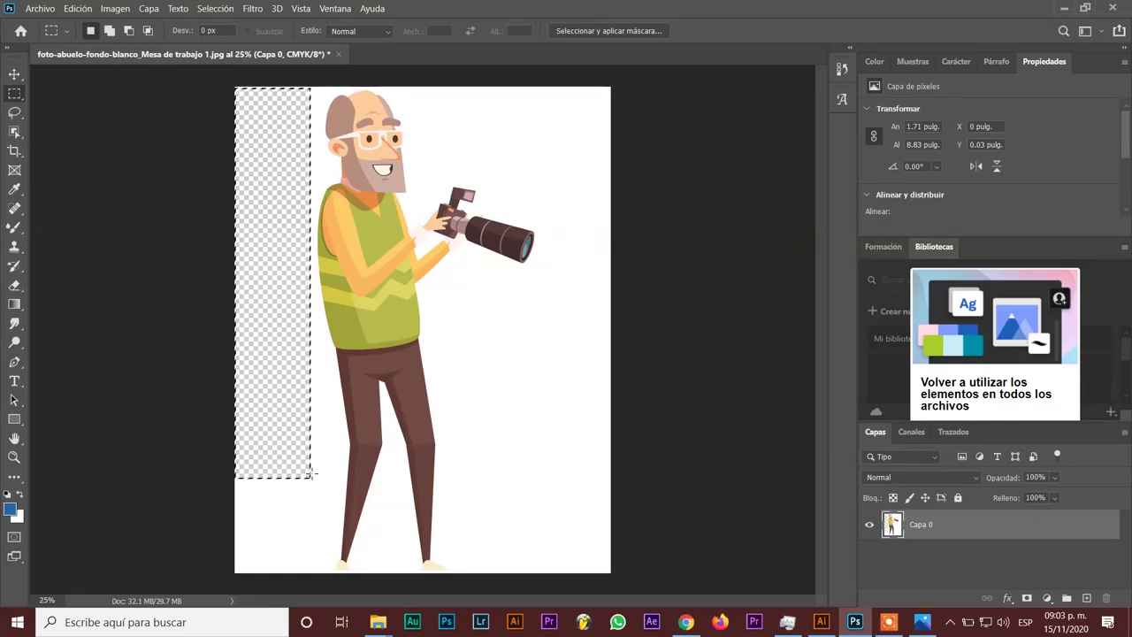
{"action": "left_click_drag", "start_coordinate": [610, 325], "coordinate": [505, 583]}
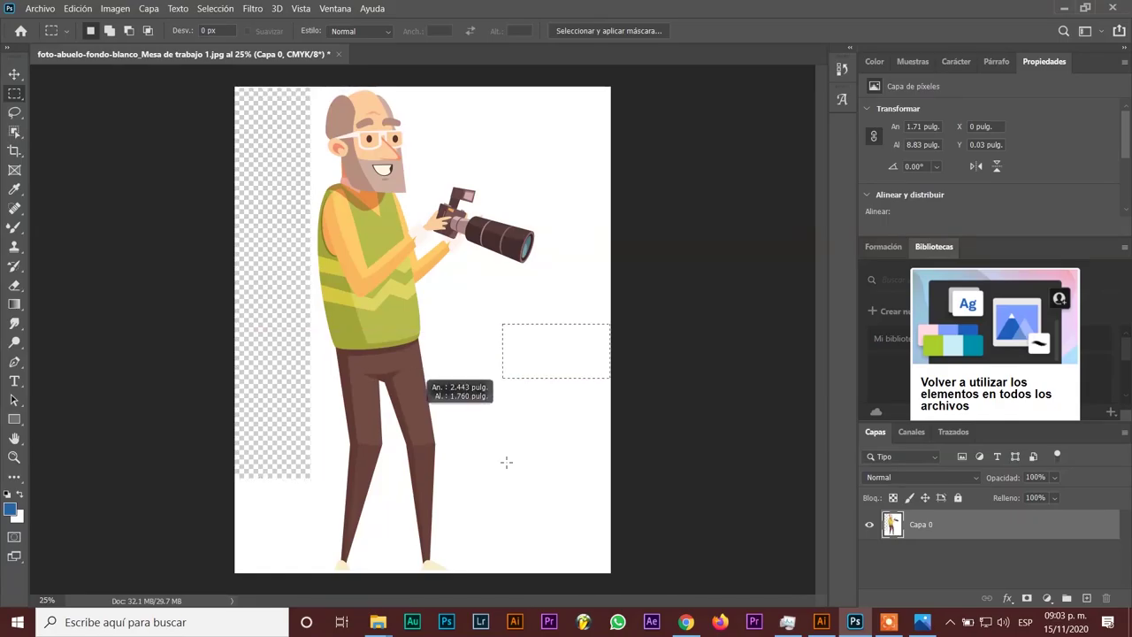
{"action": "key", "text": "Delete"}
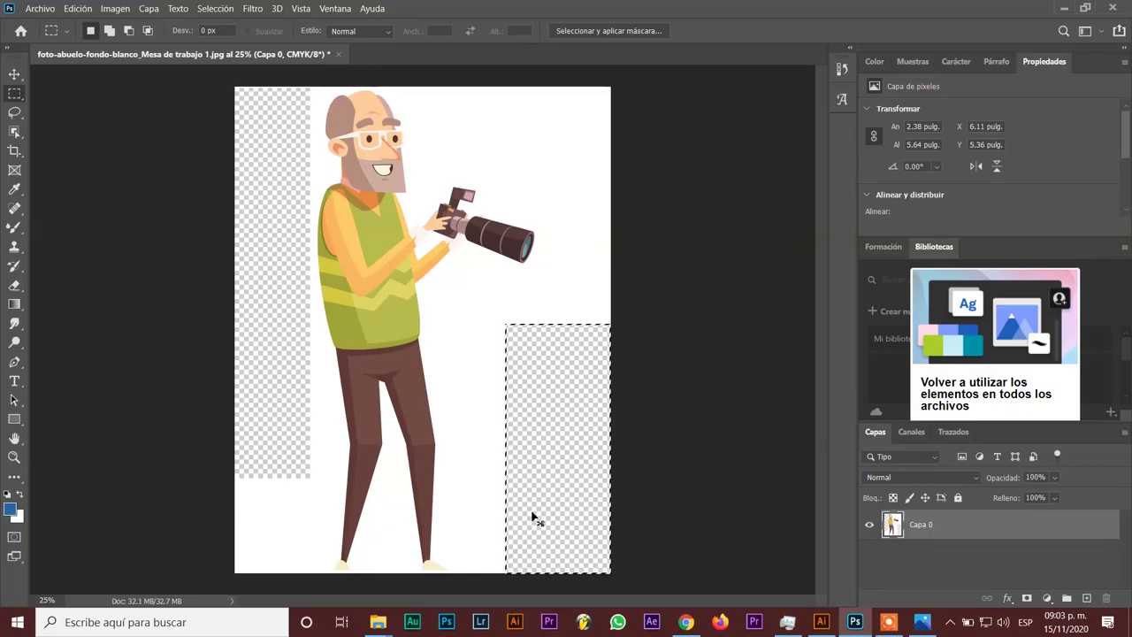
{"action": "key", "text": "ctrl+z"}
{"action": "key", "text": "ctrl+z"}
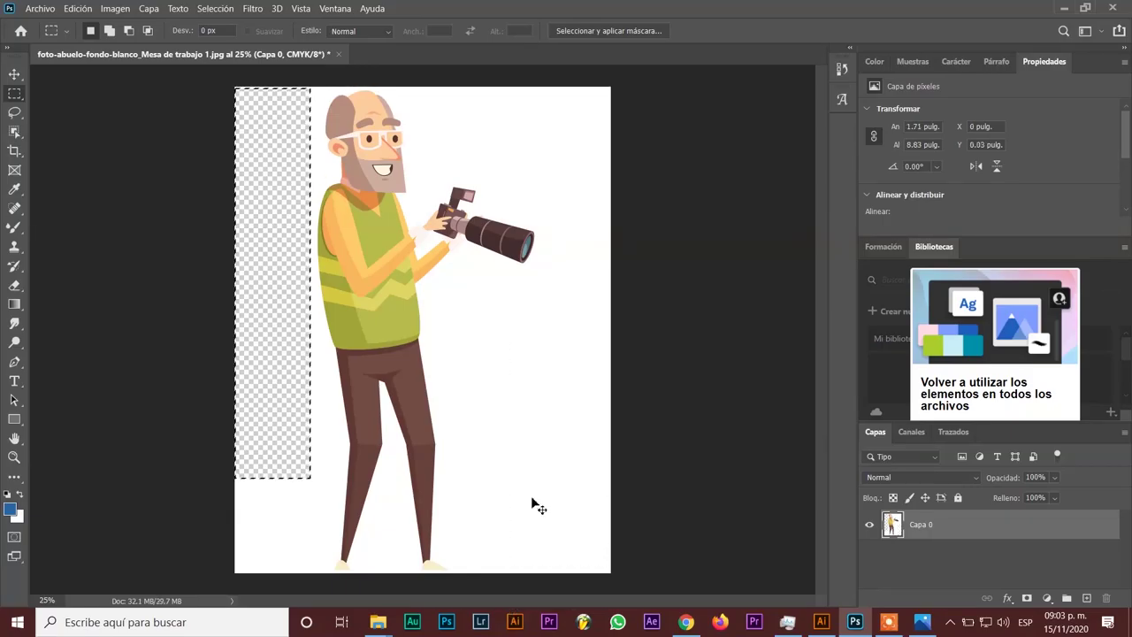
{"action": "key", "text": "ctrl+z"}
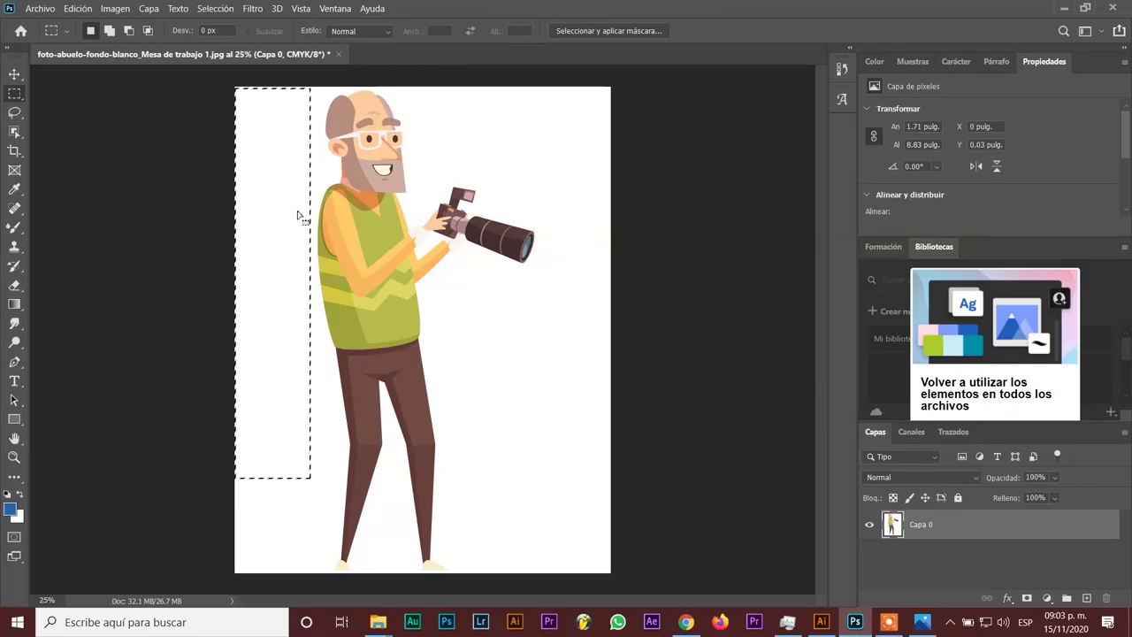
{"action": "key", "text": "ctrl+d"}
{"action": "left_click", "coordinate": [14, 74]}
{"action": "mouse_move", "coordinate": [379, 239]}
{"action": "left_mouse_down"}
{"action": "mouse_move", "coordinate": [379, 296]}
{"action": "mouse_move", "coordinate": [380, 240]}
{"action": "left_mouse_up"}
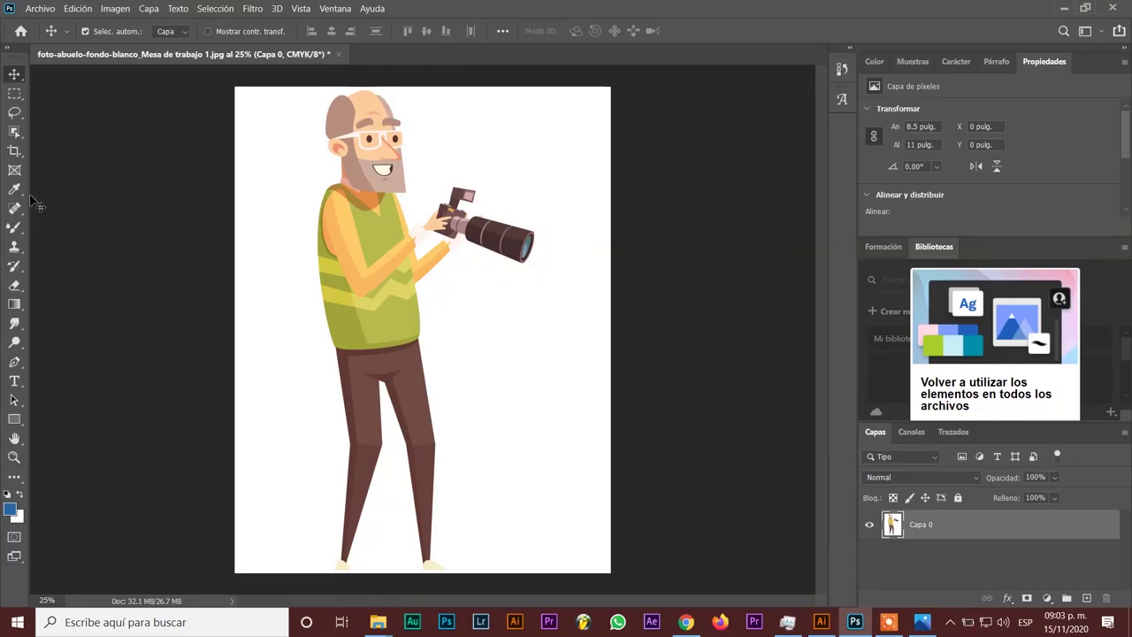
{"action": "left_click", "coordinate": [16, 154]}
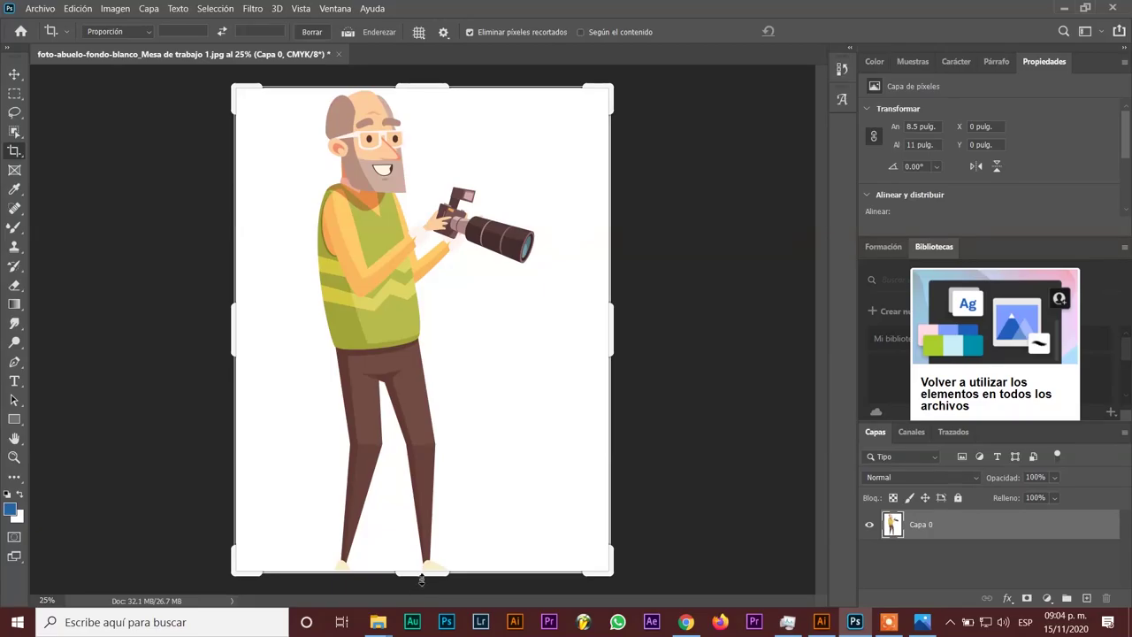
{"action": "left_click_drag", "start_coordinate": [422, 576], "coordinate": [416, 508]}
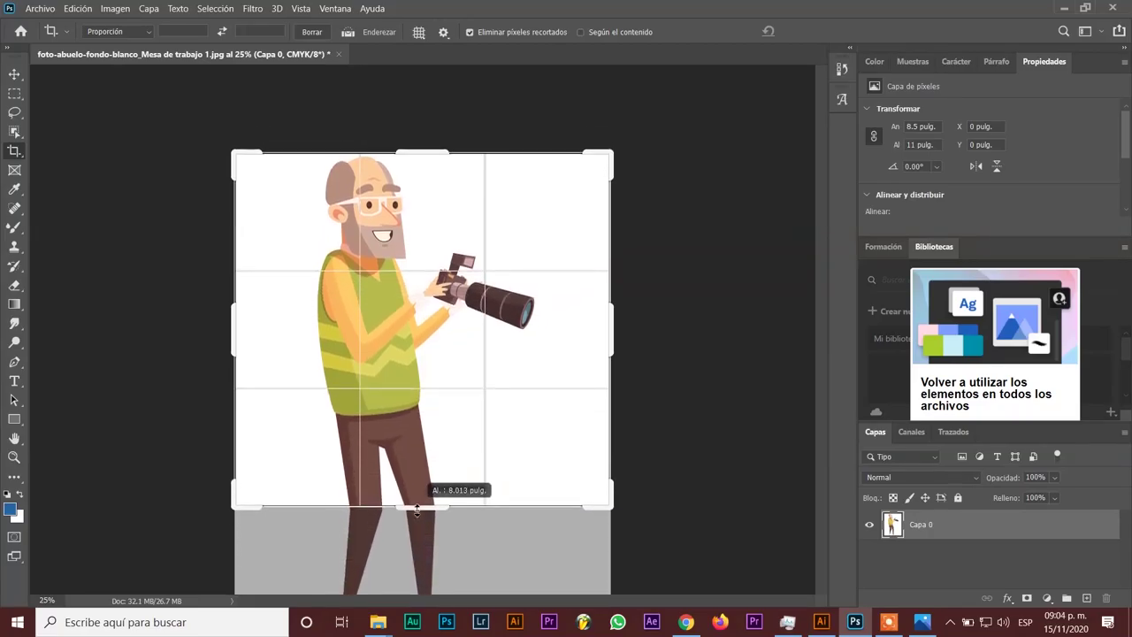
{"action": "left_click_drag", "start_coordinate": [416, 510], "coordinate": [421, 529]}
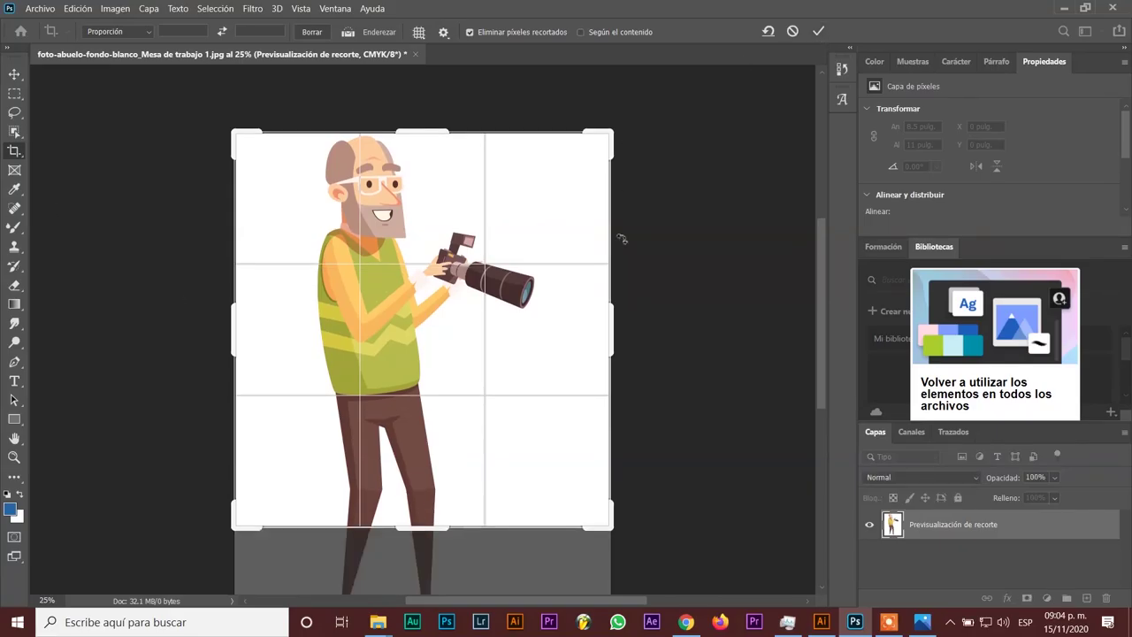
{"action": "left_click_drag", "start_coordinate": [612, 329], "coordinate": [575, 337]}
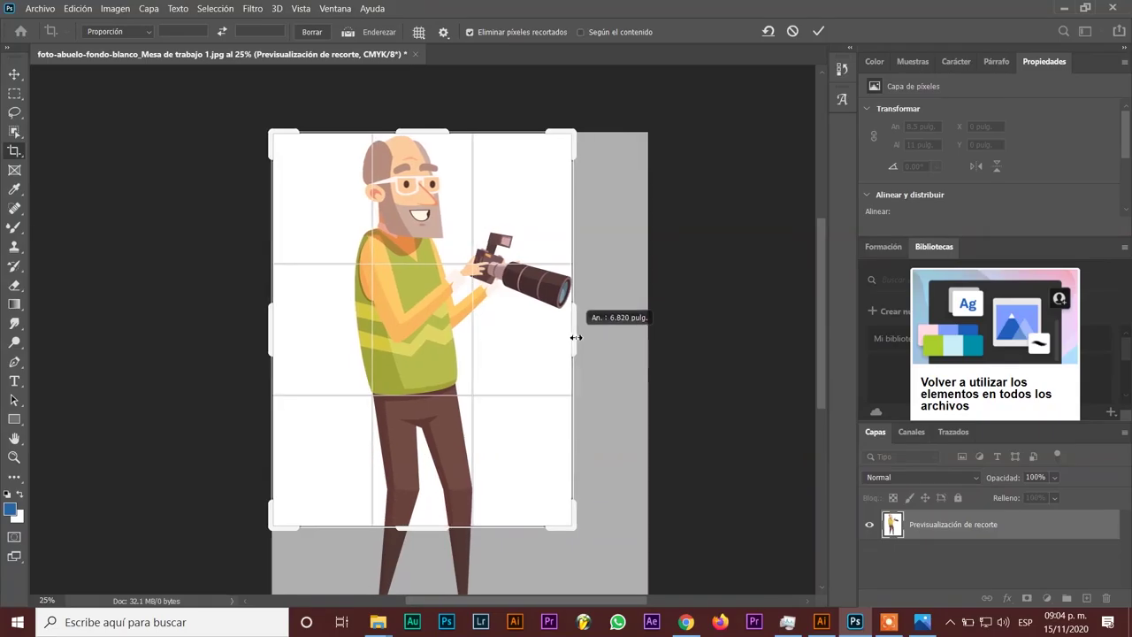
{"action": "left_click_drag", "start_coordinate": [270, 326], "coordinate": [308, 329]}
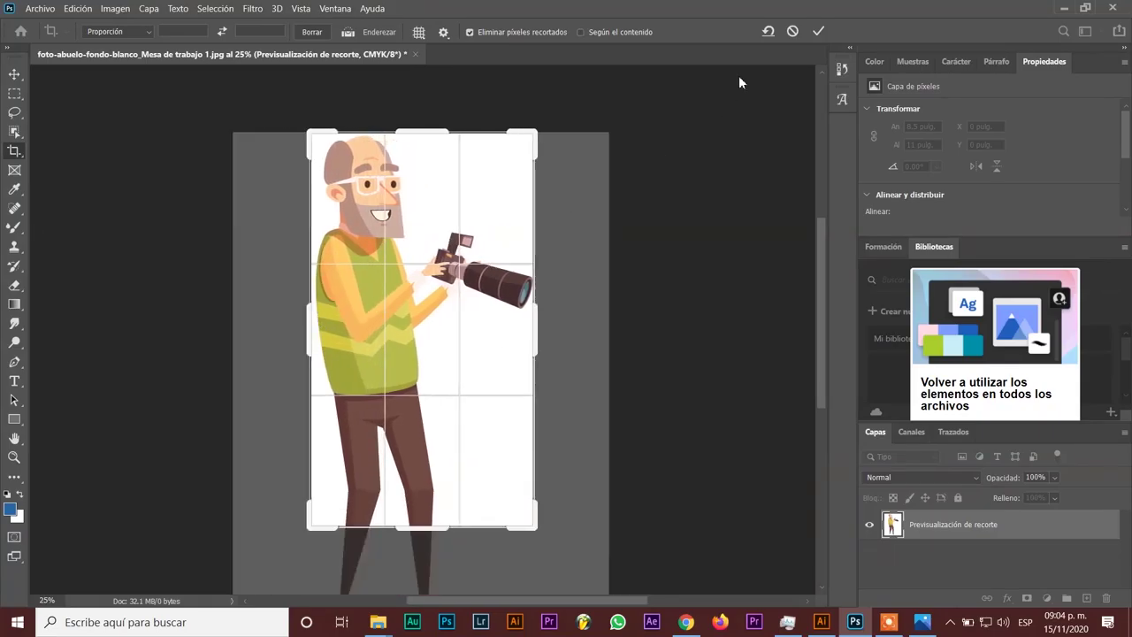
{"action": "left_click", "coordinate": [816, 34]}
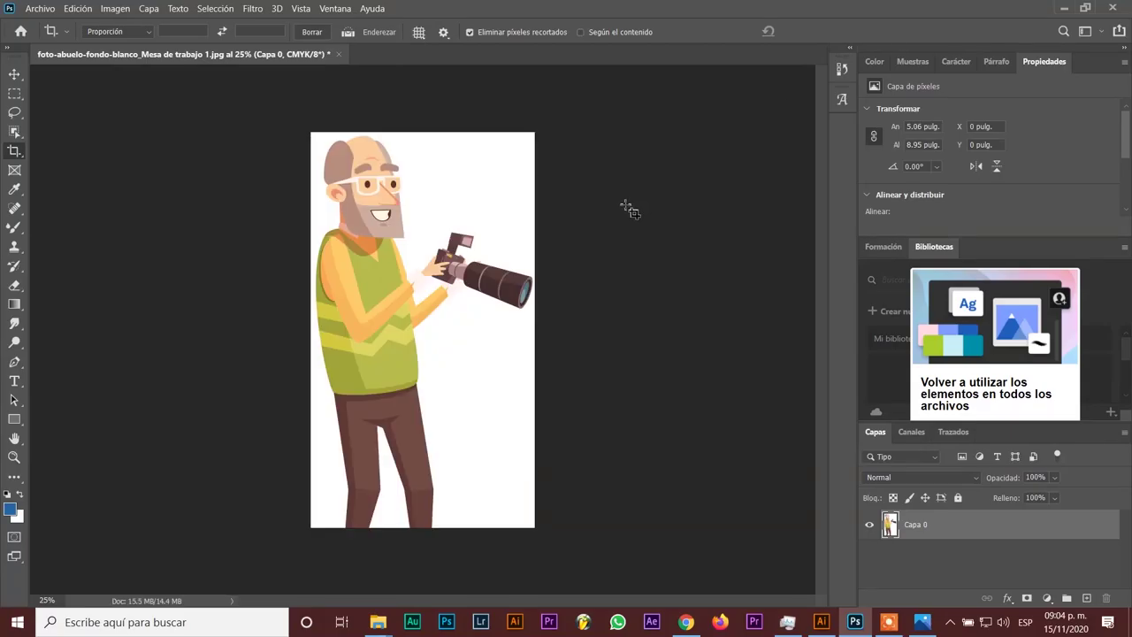
{"action": "key", "text": "ctrl+z"}
{"action": "key", "text": "ctrl+d"}
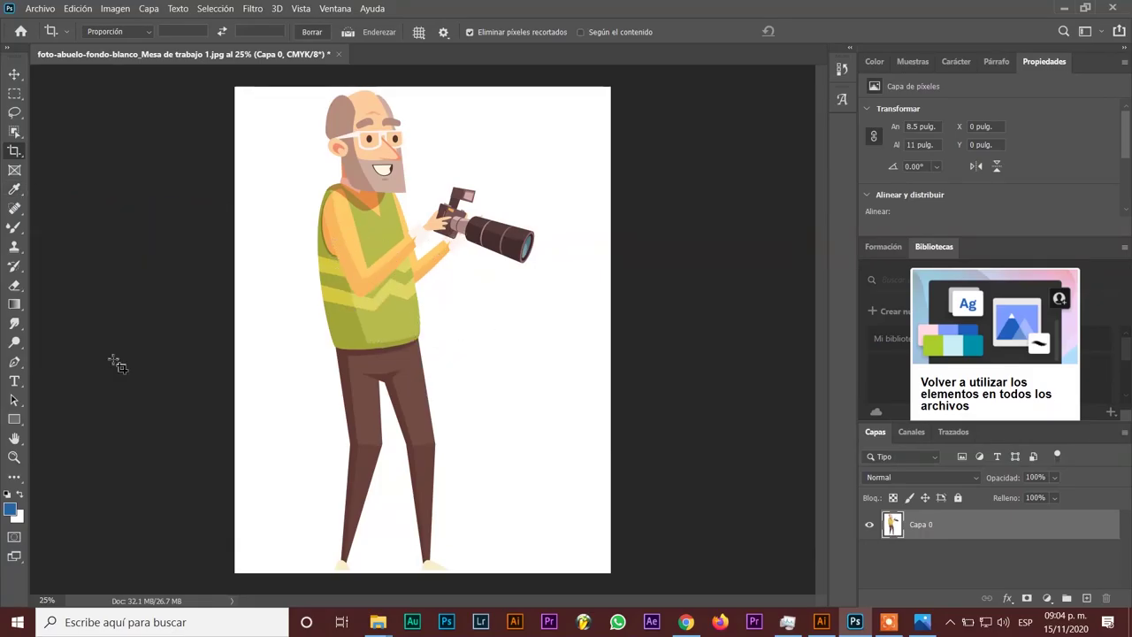
Step: Commit the HOLA text, discarding the empty extra text box
{"action": "left_click", "coordinate": [15, 381]}
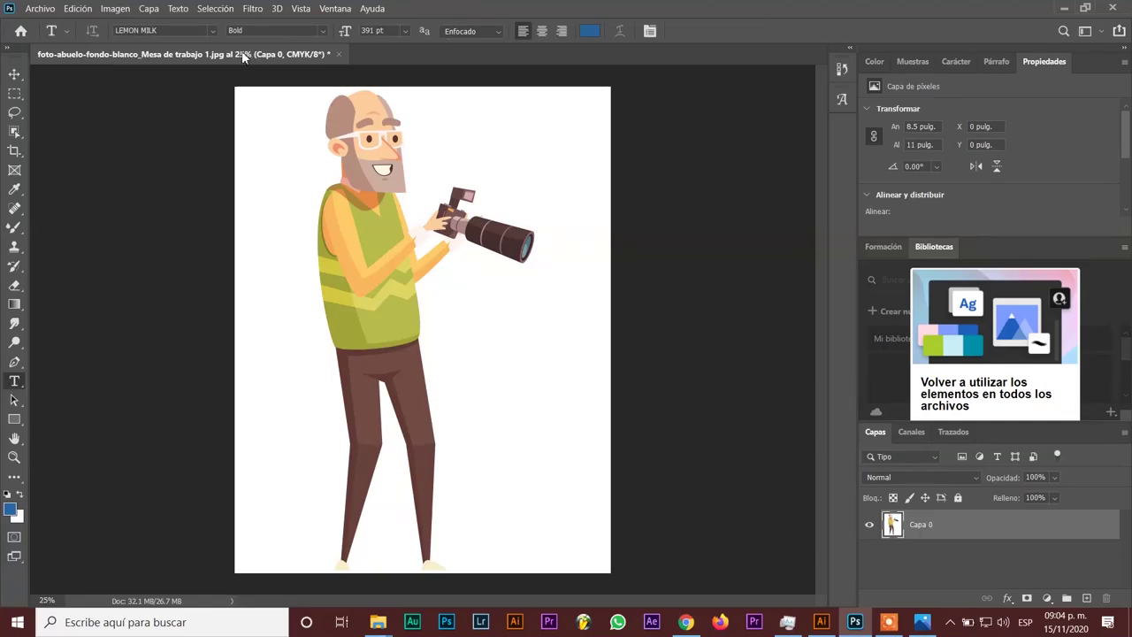
{"action": "left_click_drag", "start_coordinate": [457, 317], "coordinate": [671, 374]}
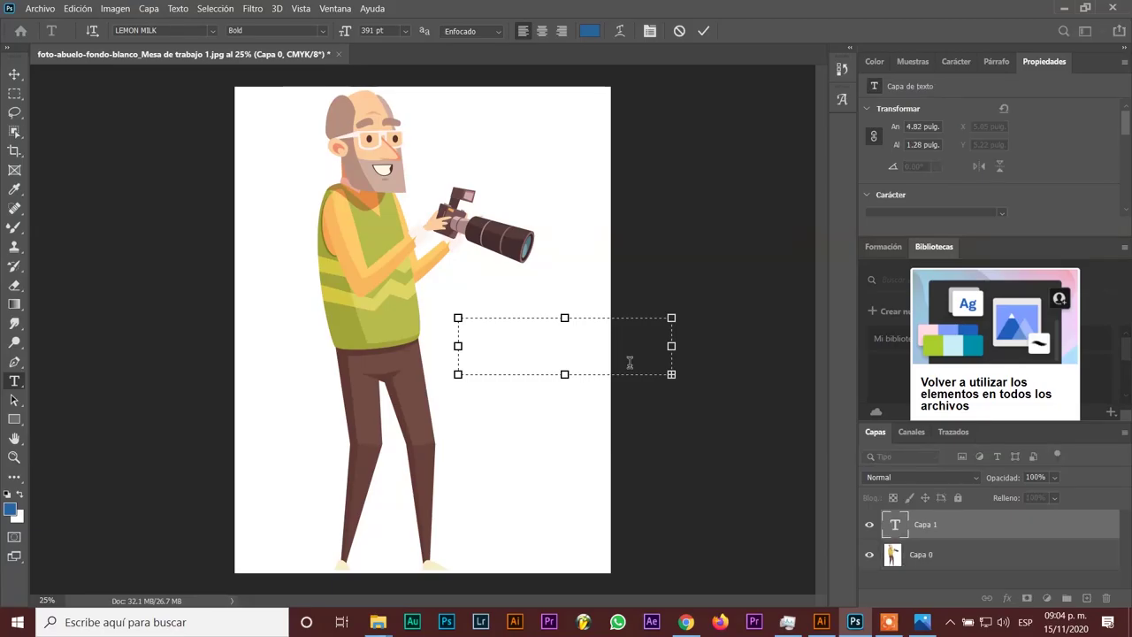
{"action": "left_click", "coordinate": [372, 30]}
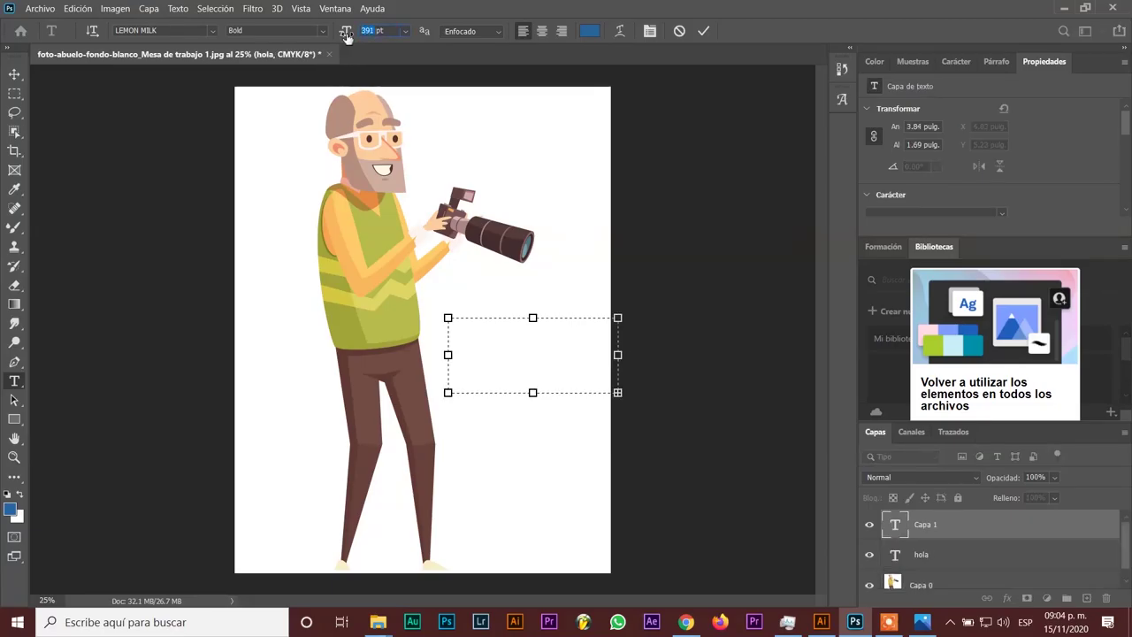
{"action": "key", "text": "ctrl+z"}
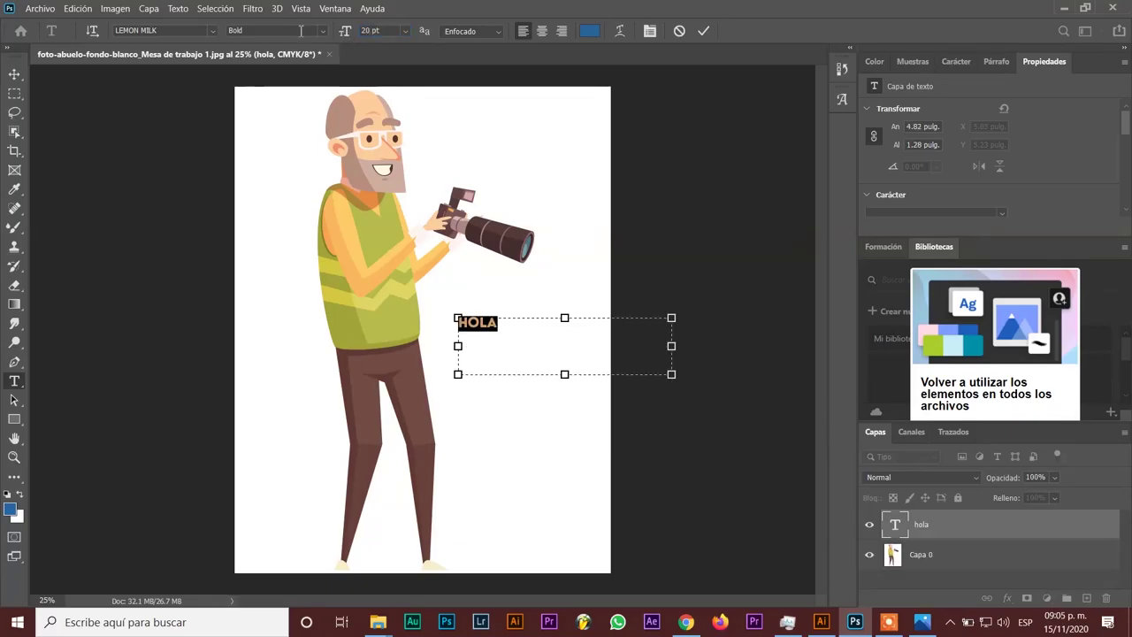
{"action": "left_click", "coordinate": [705, 31]}
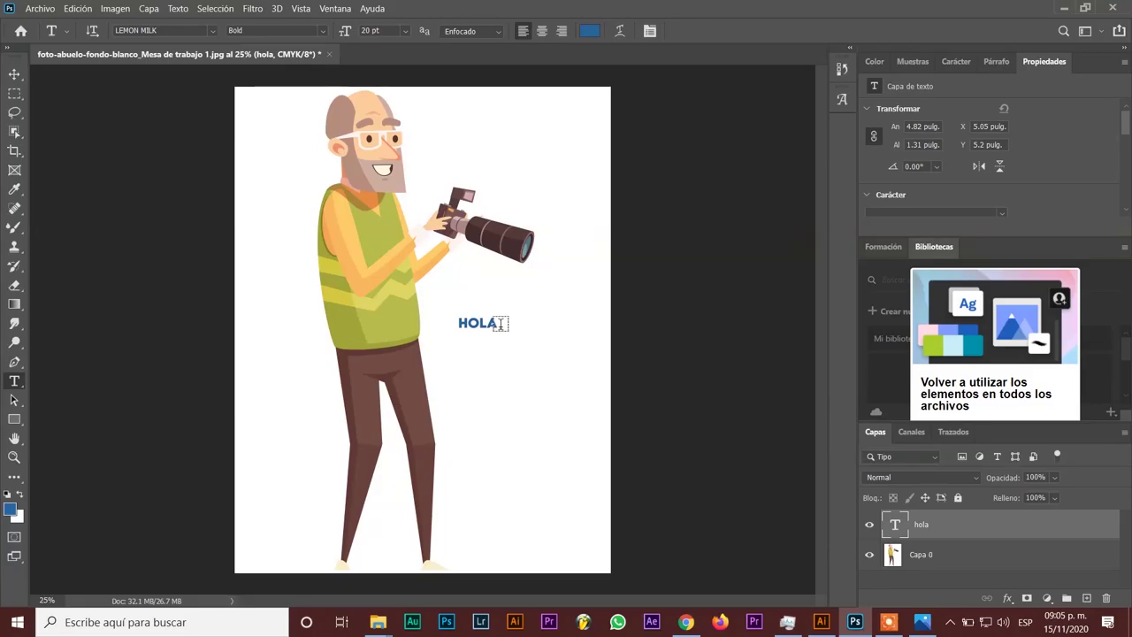
Step: Delete the stray placeholder text layer and select the hola text for editing
{"action": "left_click_drag", "start_coordinate": [502, 329], "coordinate": [411, 311]}
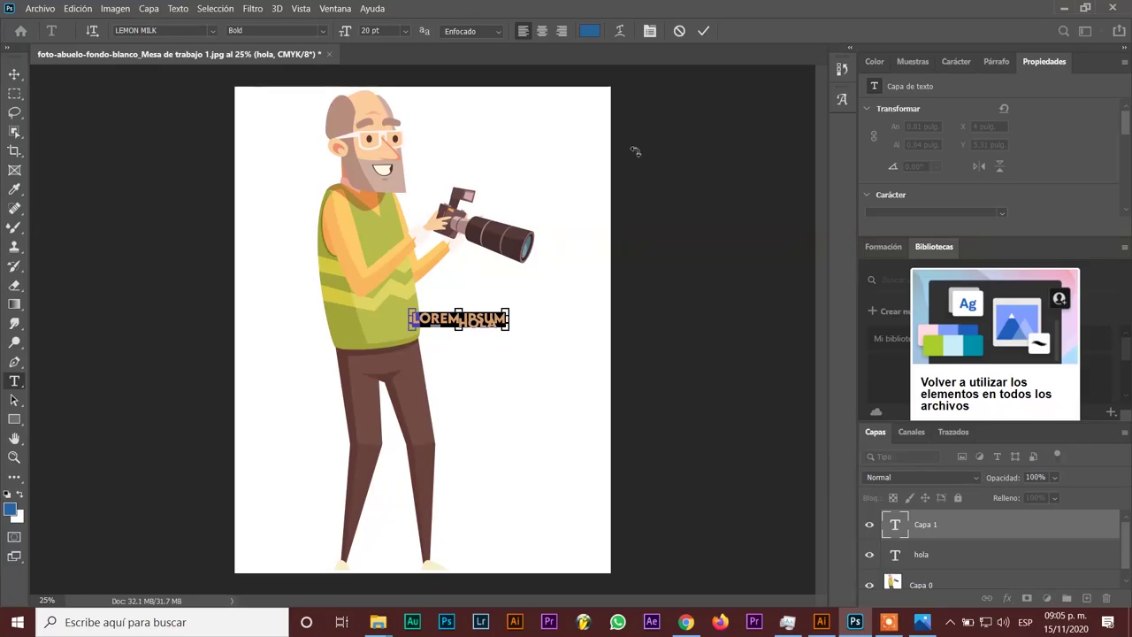
{"action": "left_click", "coordinate": [14, 74]}
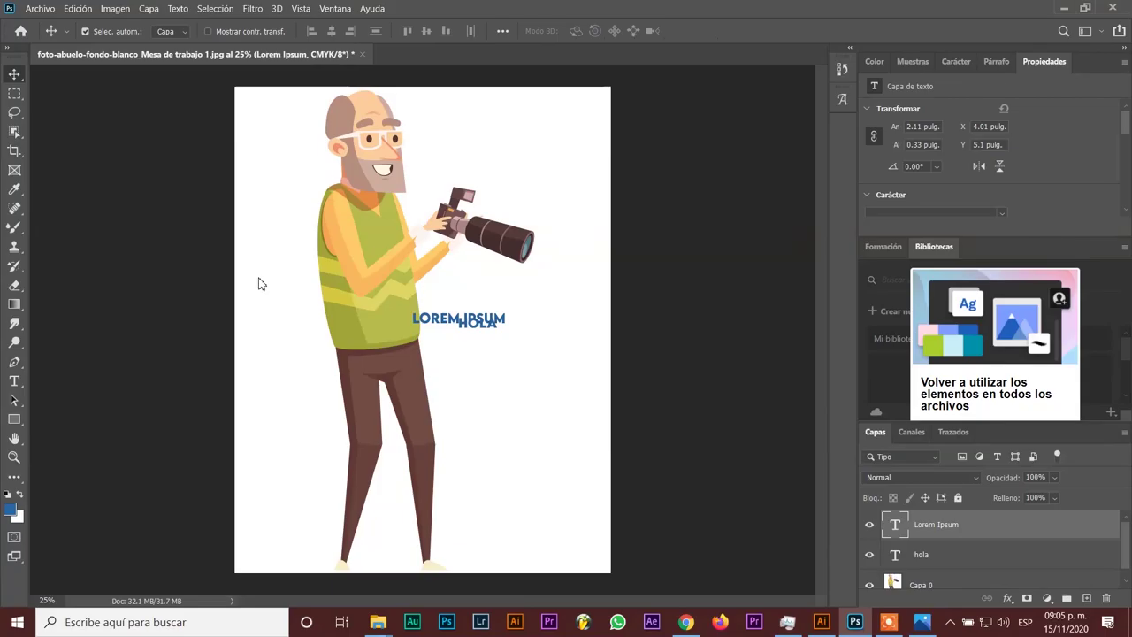
{"action": "key", "text": "Delete"}
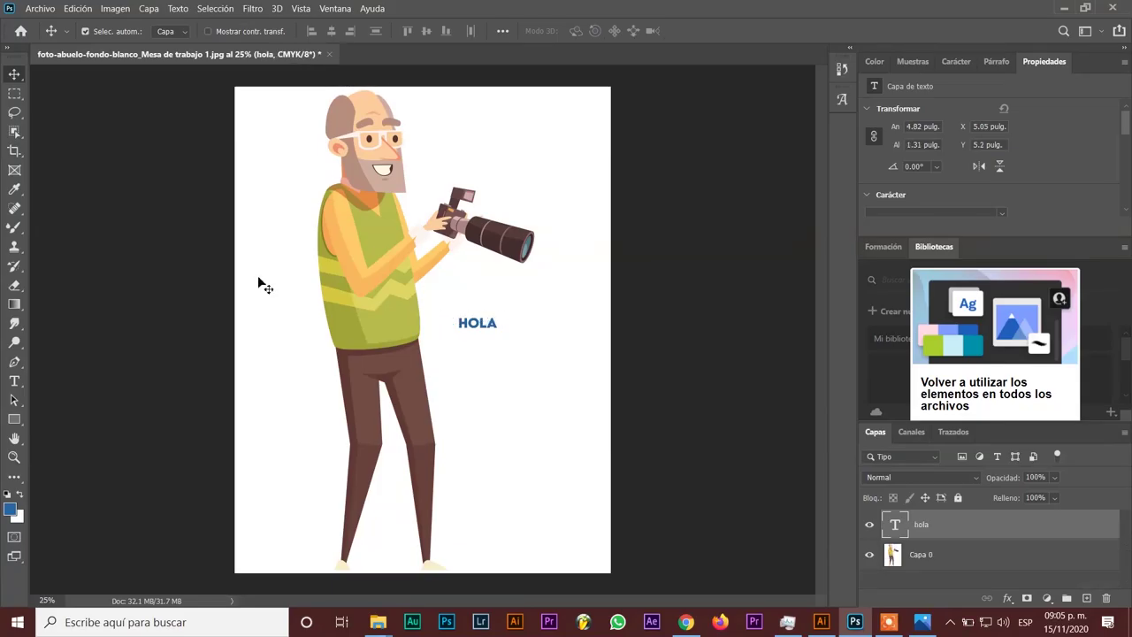
{"action": "double_click", "coordinate": [895, 525]}
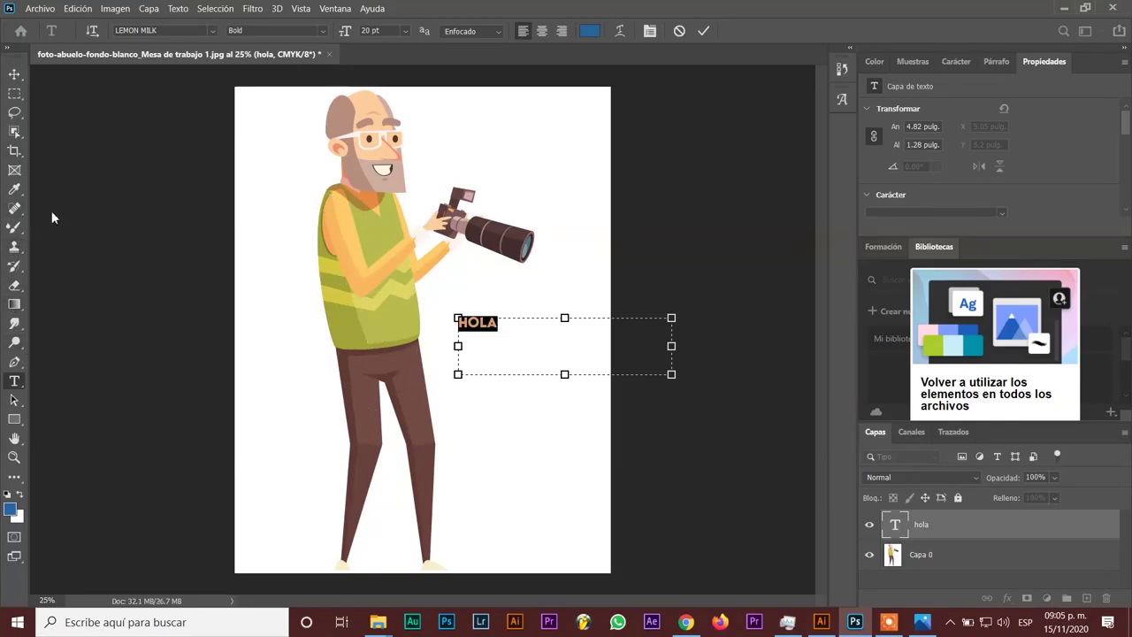
Step: Sample the vest's olive green (b7ba56) and apply it to the HOLA text
{"action": "left_click", "coordinate": [14, 189]}
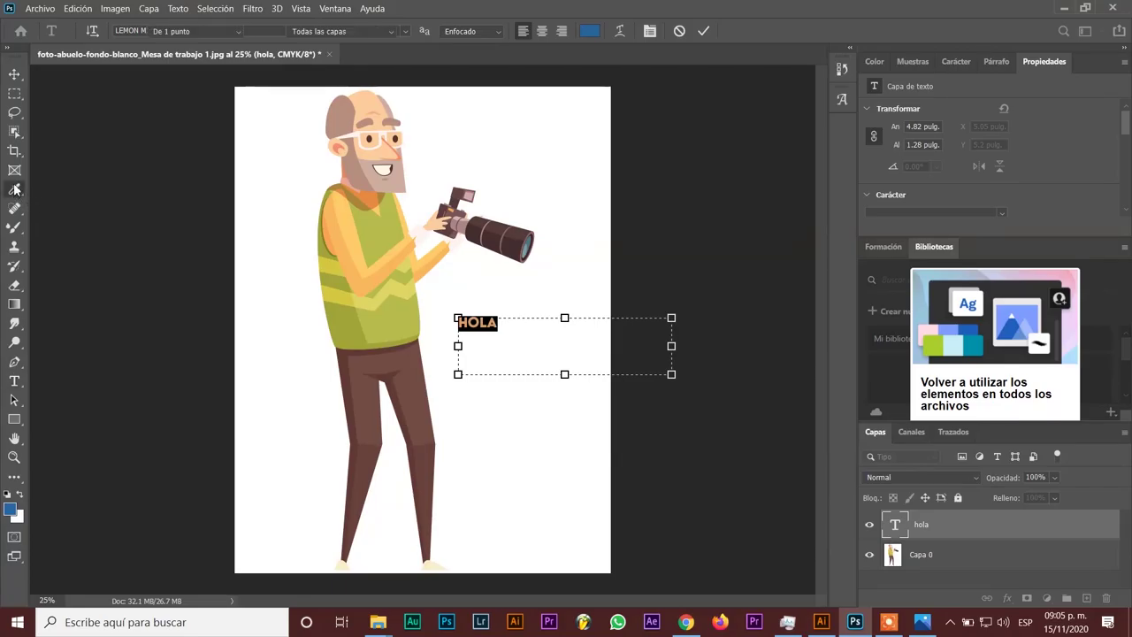
{"action": "left_click", "coordinate": [394, 237]}
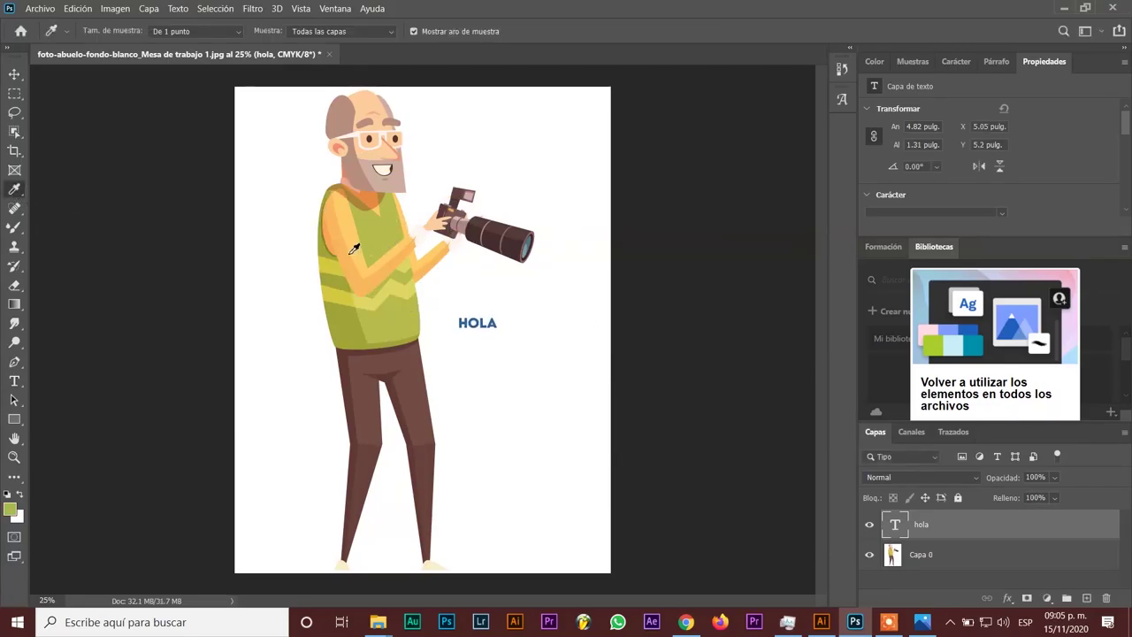
{"action": "left_click", "coordinate": [9, 509]}
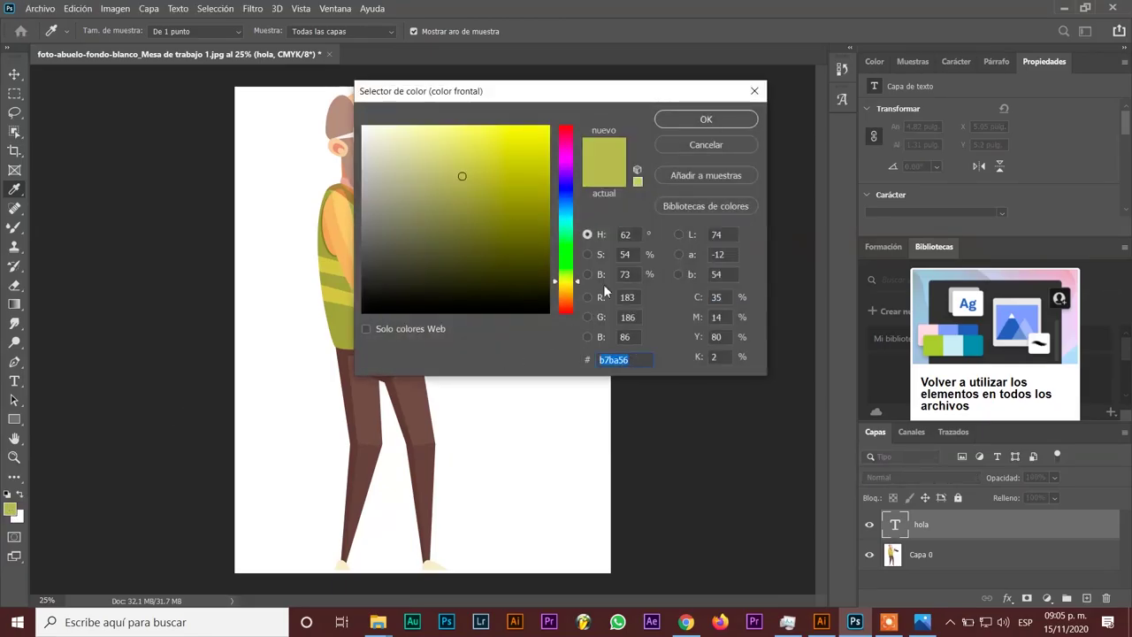
{"action": "left_click", "coordinate": [705, 121]}
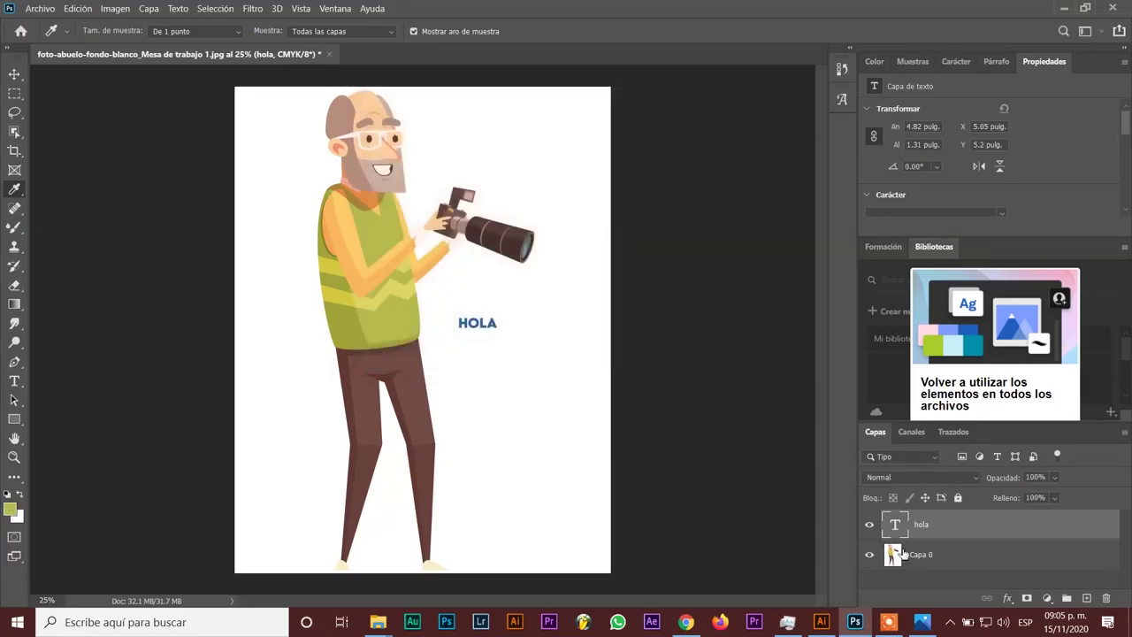
{"action": "key", "text": "t"}
{"action": "double_click", "coordinate": [894, 524]}
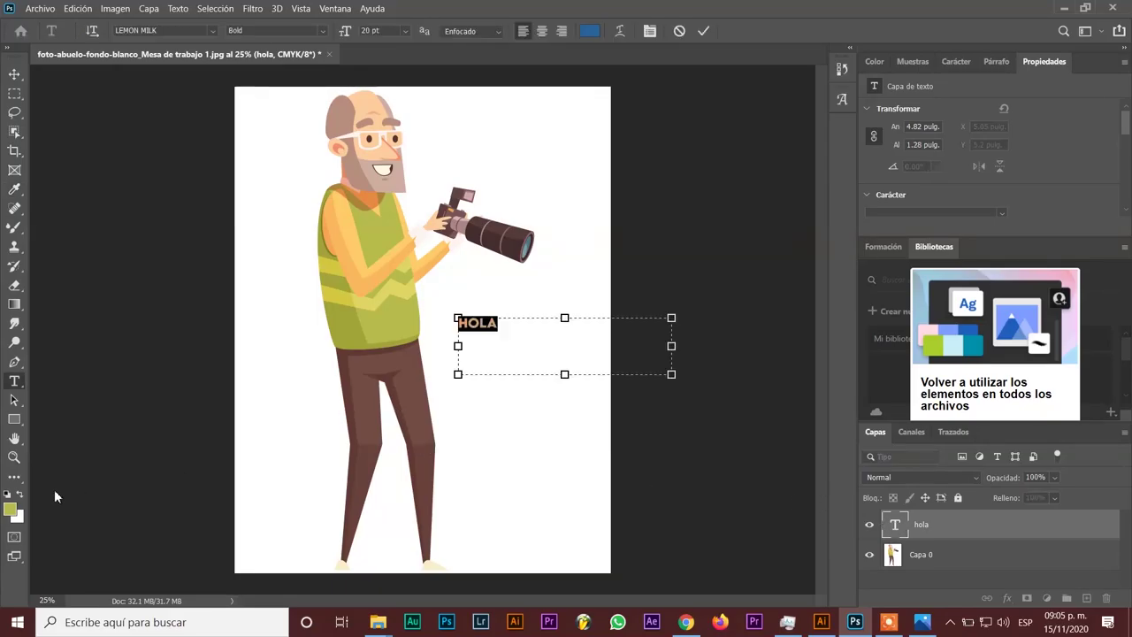
{"action": "left_click", "coordinate": [11, 510]}
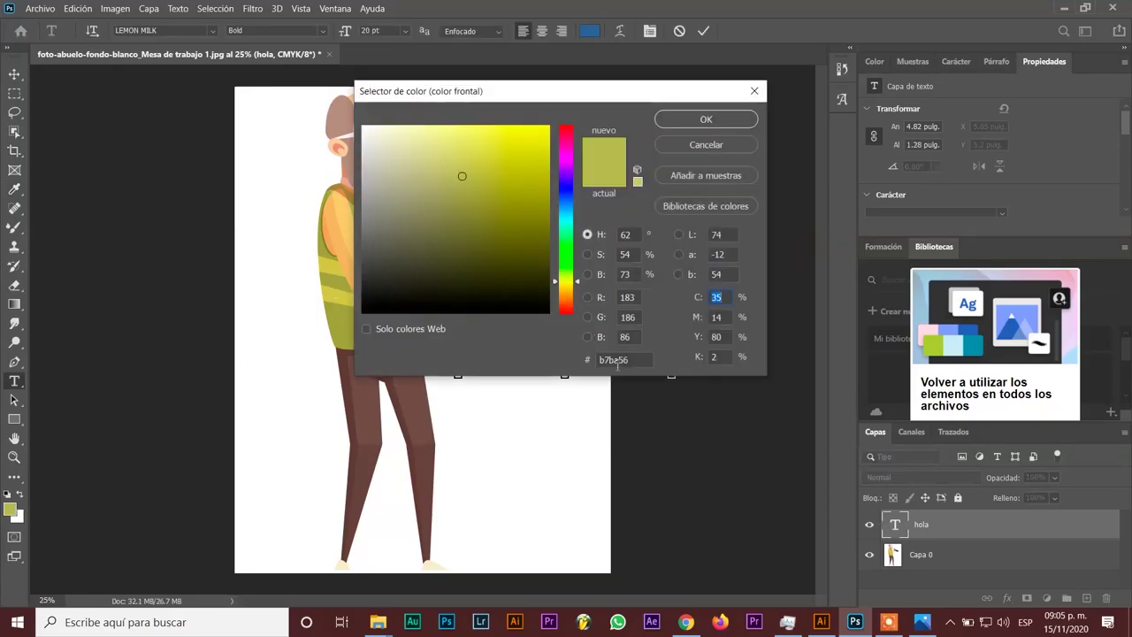
{"action": "left_click", "coordinate": [704, 121]}
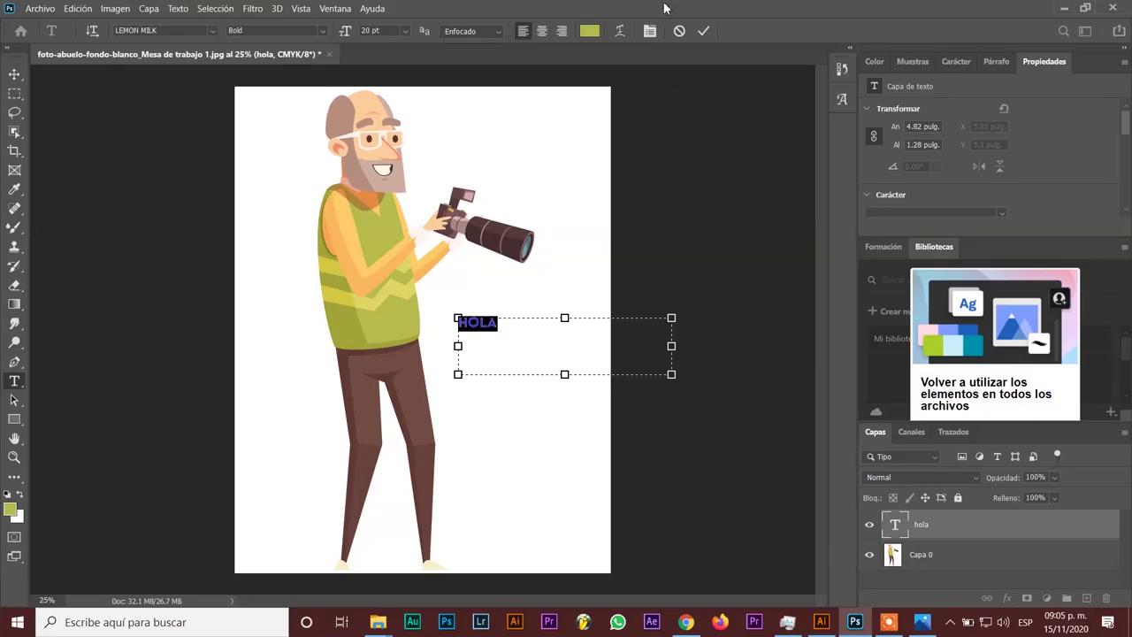
{"action": "left_click", "coordinate": [703, 32]}
{"action": "key", "text": "i"}
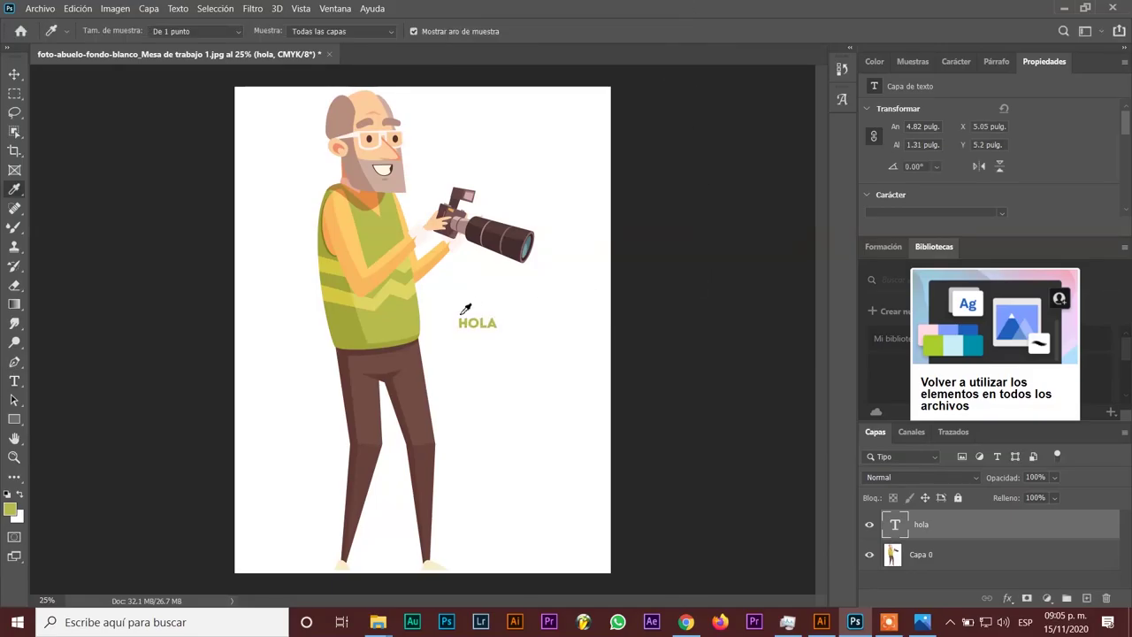
{"action": "left_click", "coordinate": [14, 74]}
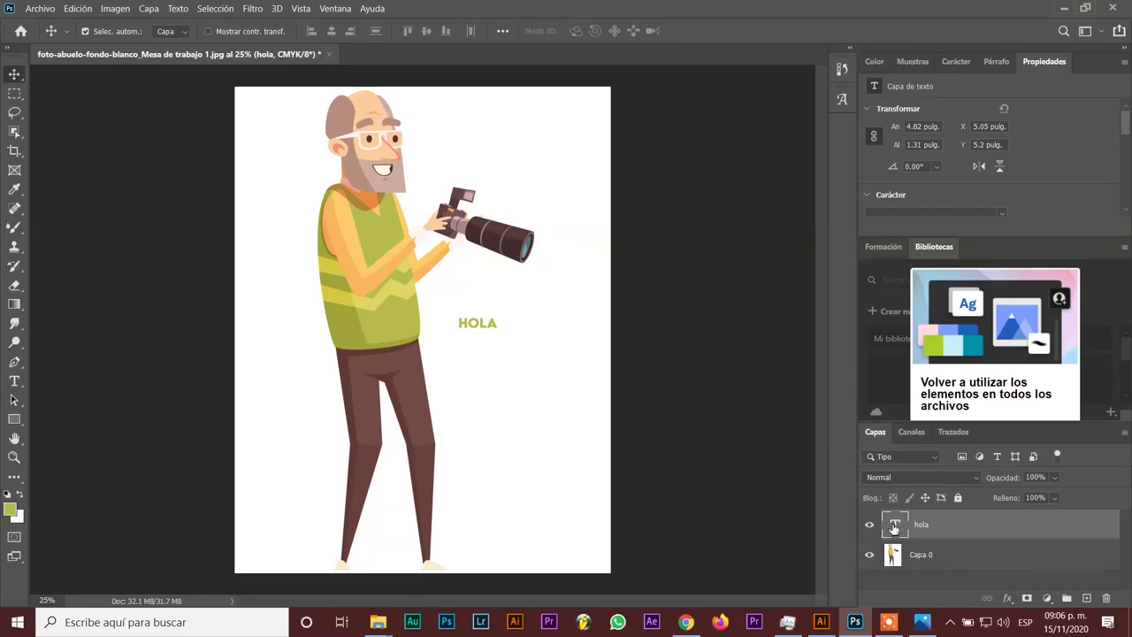
Step: Scale the HOLA text to 237% and move it to the page's left edge
{"action": "key", "text": "ctrl"}
{"action": "key", "text": "ctrl+t"}
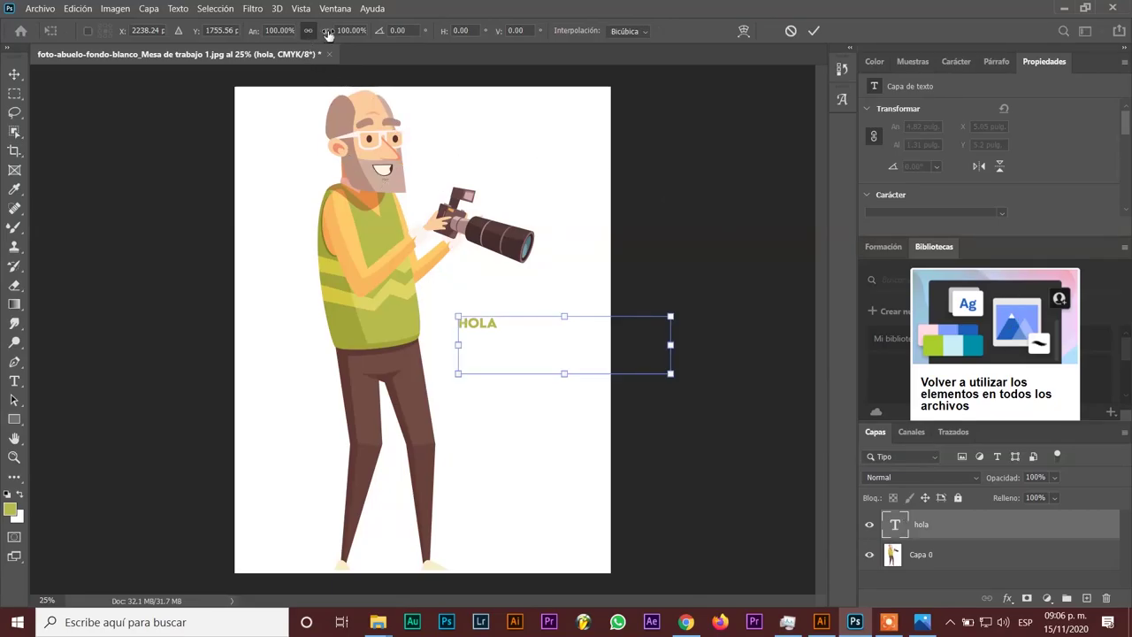
{"action": "left_click_drag", "start_coordinate": [326, 30], "coordinate": [418, 39]}
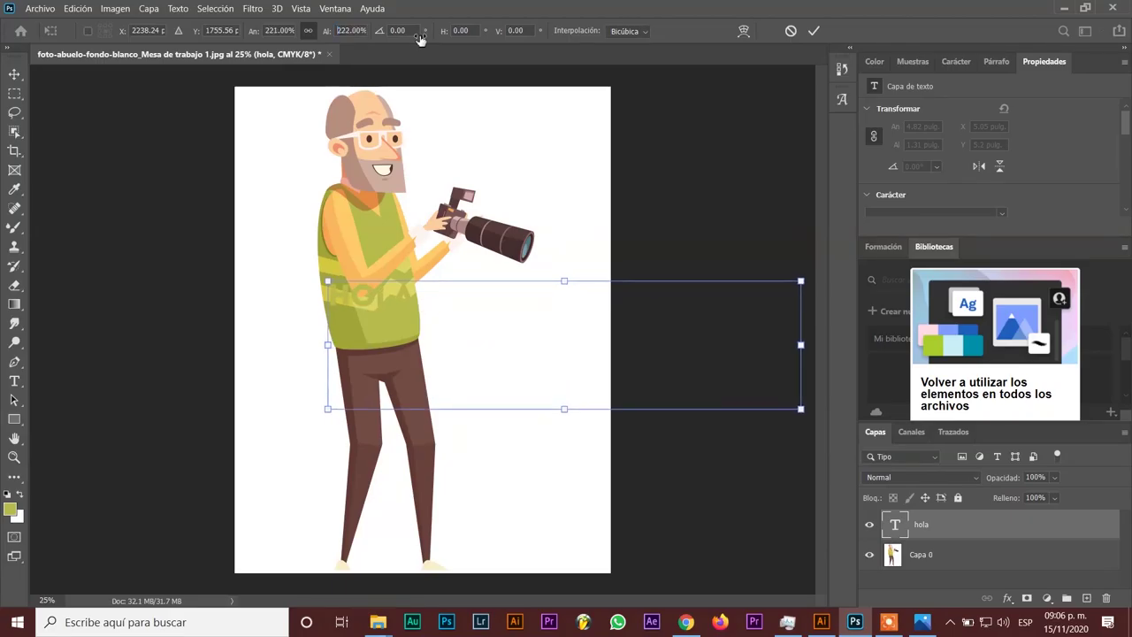
{"action": "type", "text": "237"}
{"action": "key", "text": "Return"}
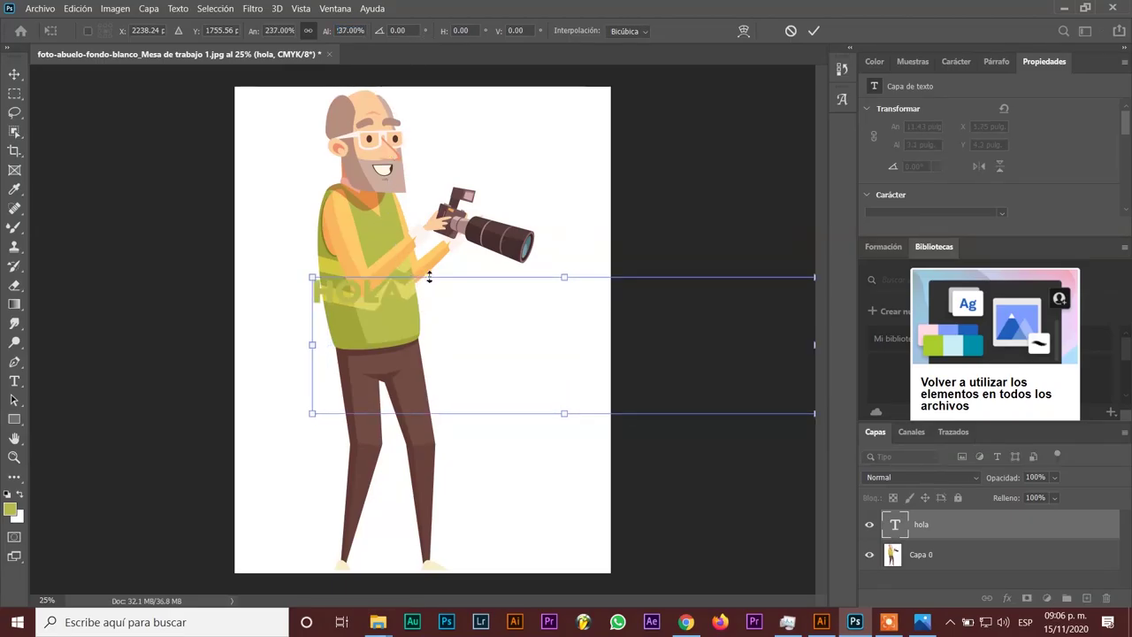
{"action": "left_click_drag", "start_coordinate": [431, 284], "coordinate": [359, 340]}
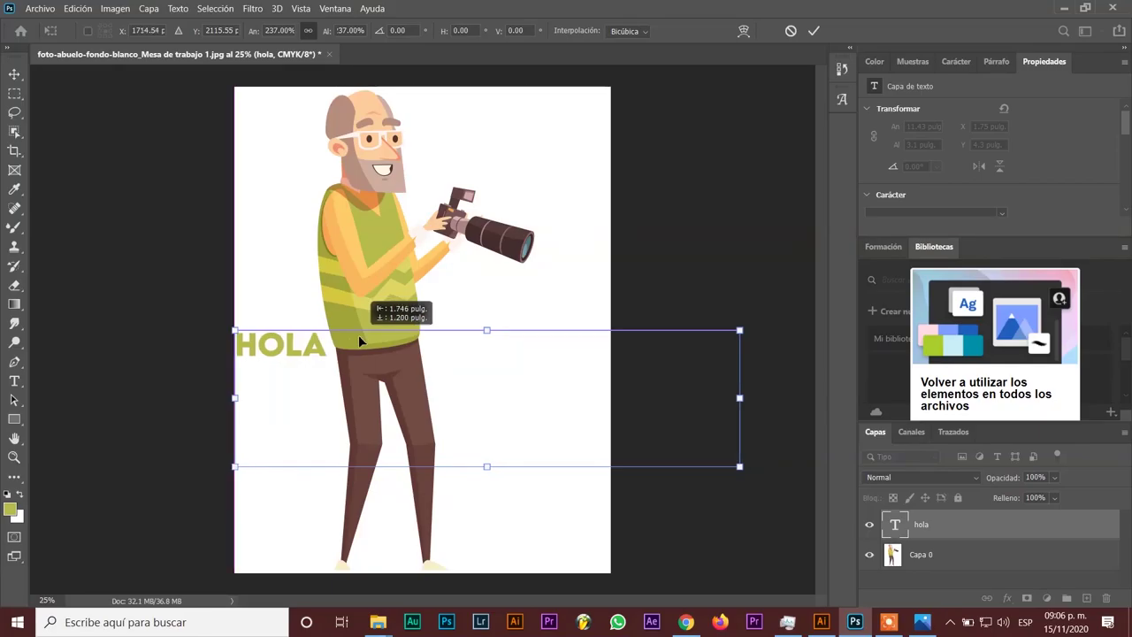
{"action": "left_click", "coordinate": [813, 31]}
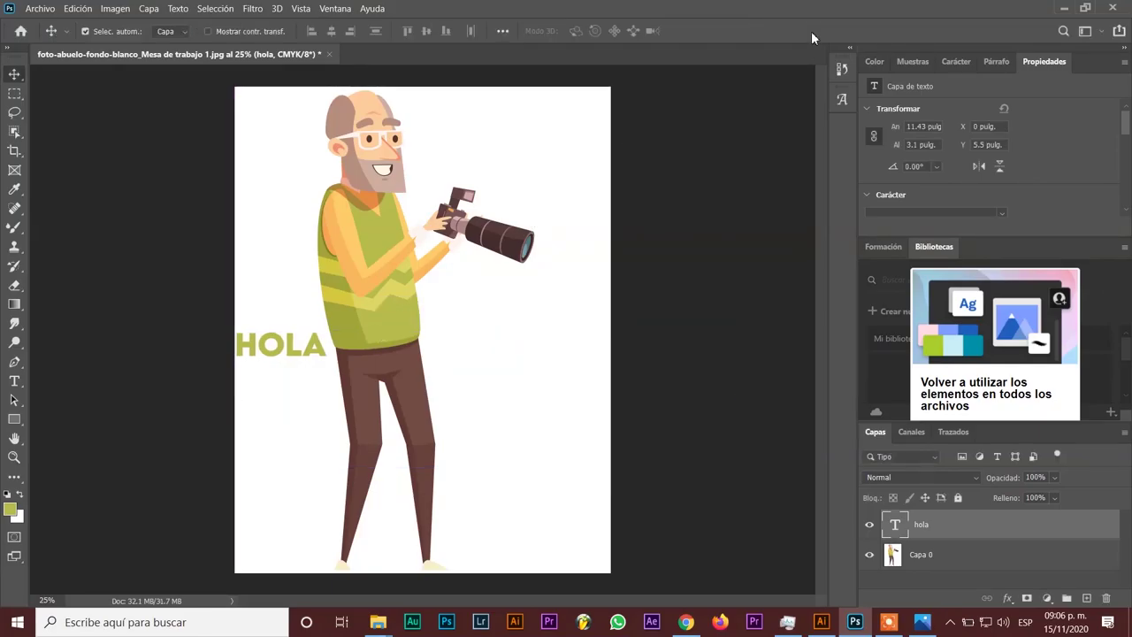
Step: Retype the text as GENIAL and shrink its text box to fit the word
{"action": "double_click", "coordinate": [895, 526]}
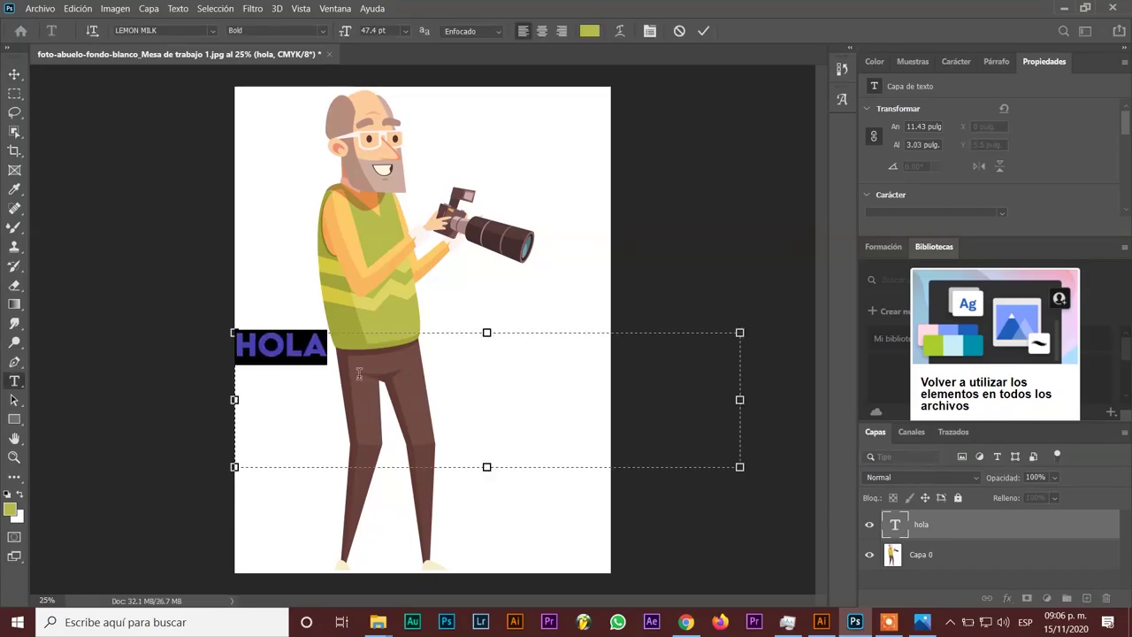
{"action": "type", "text": "GEBUAK"}
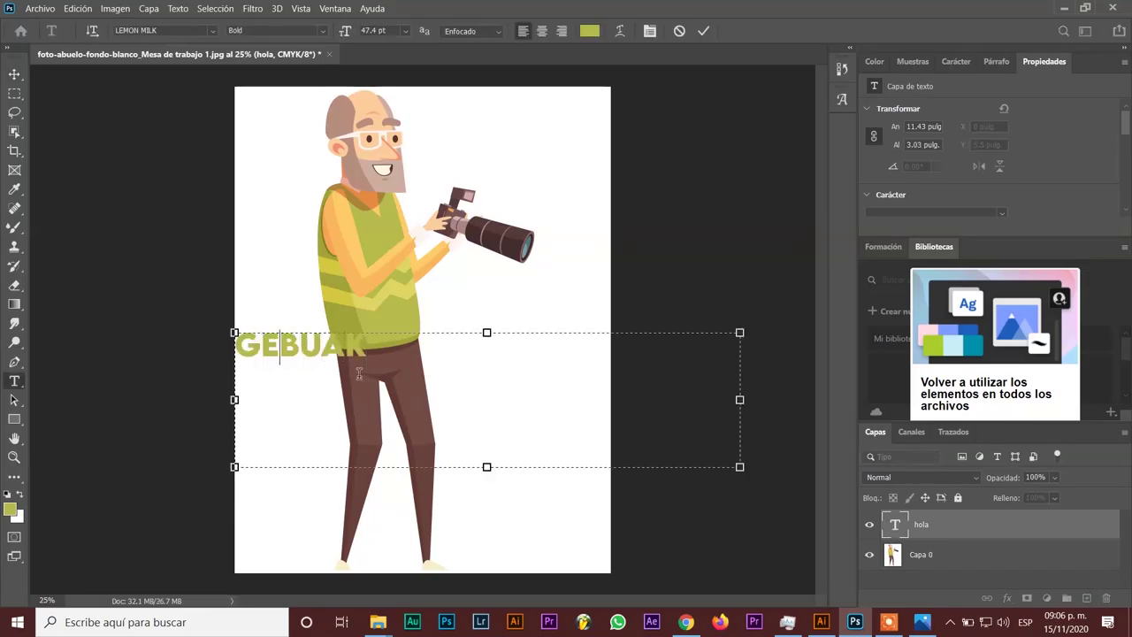
{"action": "key", "text": "BackSpace"}
{"action": "key", "text": "BackSpace"}
{"action": "key", "text": "BackSpace"}
{"action": "type", "text": "NIAL"}
{"action": "key", "text": "Delete"}
{"action": "key", "text": "Delete"}
{"action": "key", "text": "Delete"}
{"action": "type", "text": "ENIAL"}
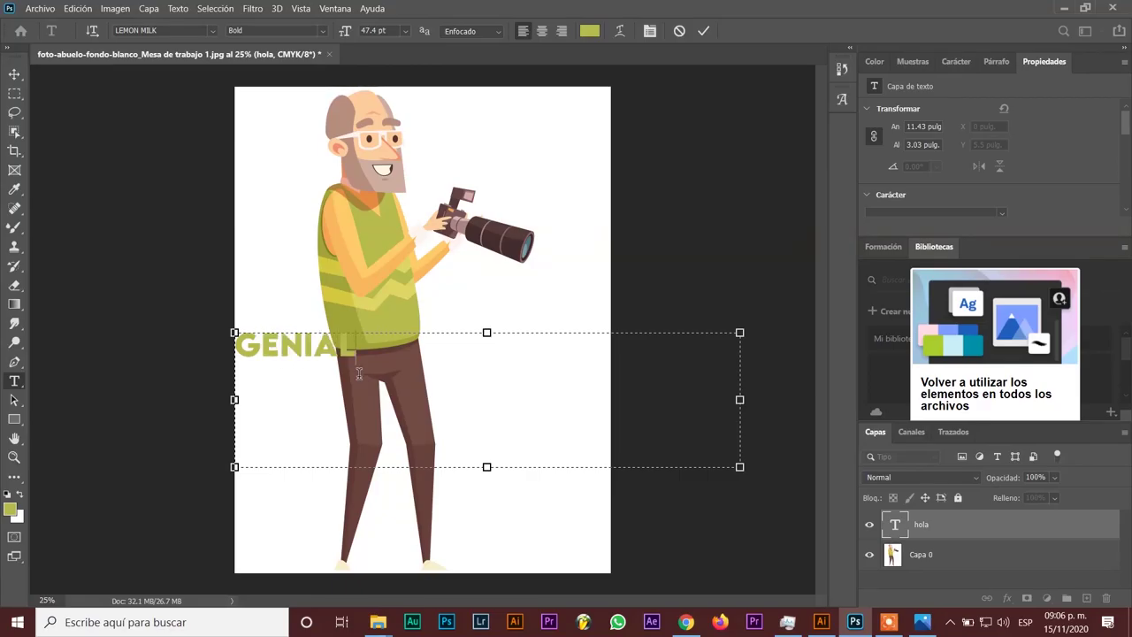
{"action": "left_click_drag", "start_coordinate": [740, 399], "coordinate": [354, 414]}
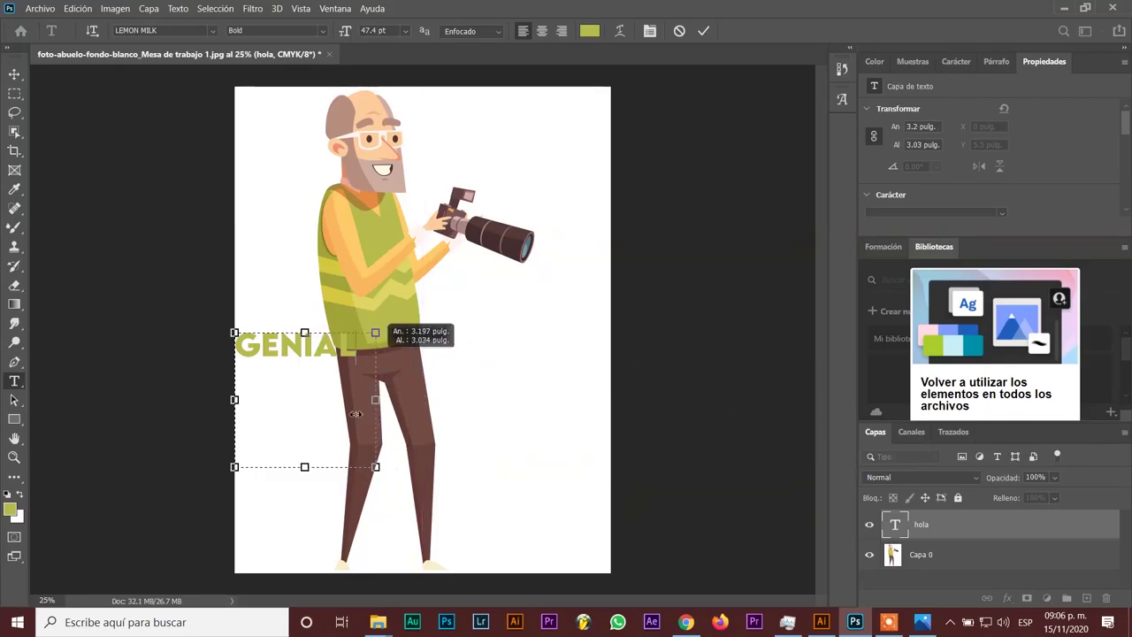
{"action": "left_click_drag", "start_coordinate": [304, 466], "coordinate": [304, 378]}
{"action": "left_click", "coordinate": [14, 73]}
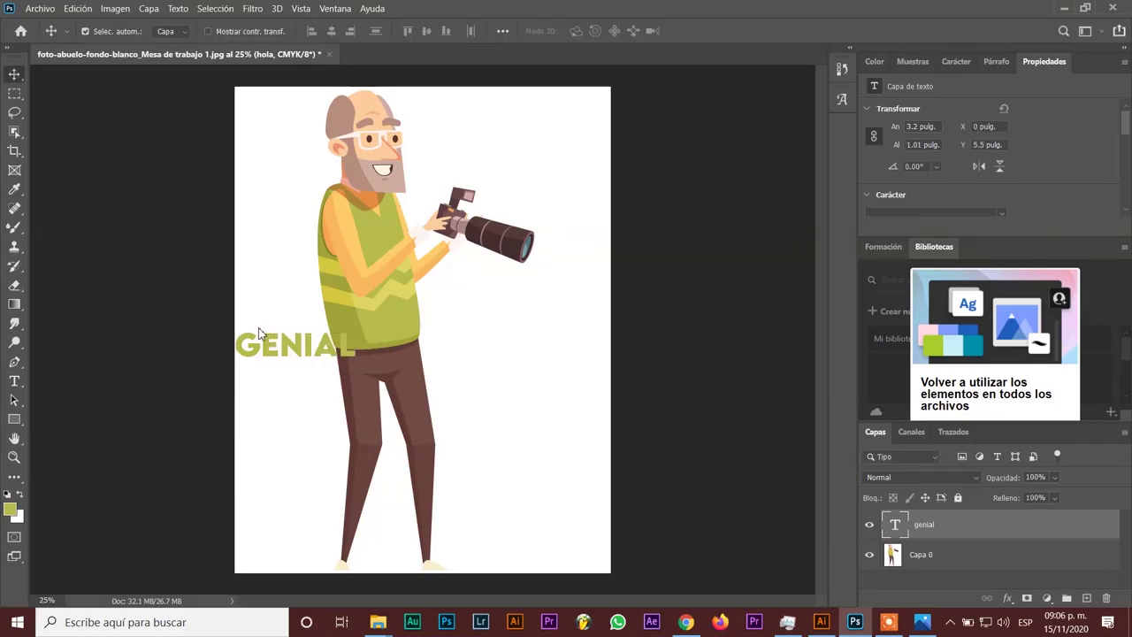
{"action": "key", "text": "ctrl+t"}
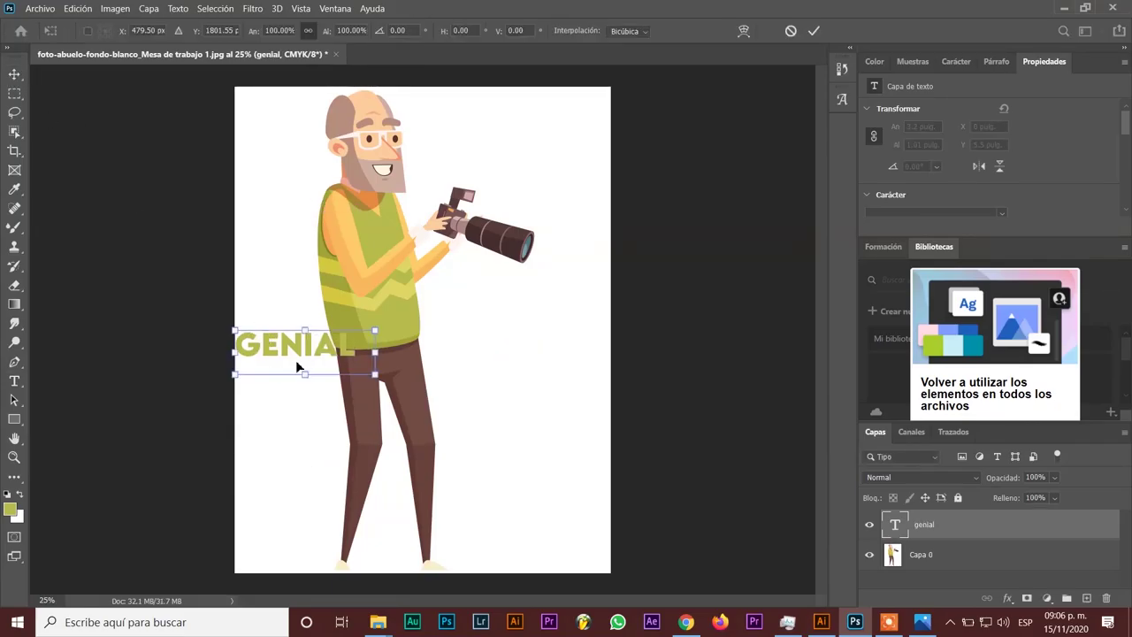
Step: Move GENIAL beside the man's head and select its text for editing
{"action": "mouse_move", "coordinate": [296, 361]}
{"action": "left_mouse_down"}
{"action": "mouse_move", "coordinate": [509, 170]}
{"action": "mouse_move", "coordinate": [496, 129]}
{"action": "left_mouse_up"}
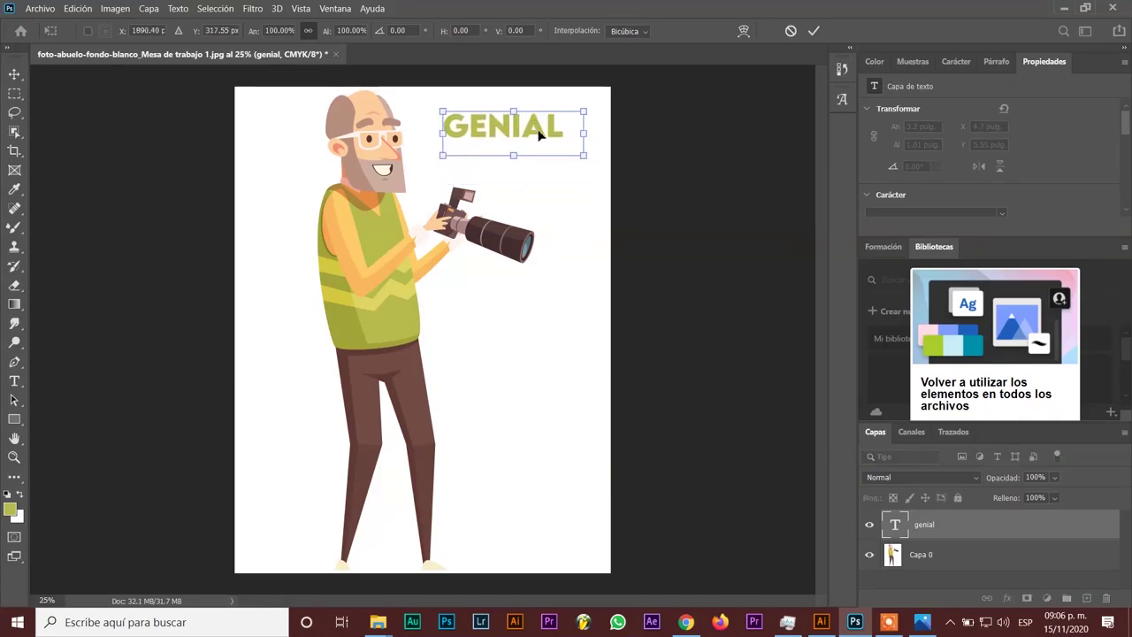
{"action": "key", "text": "Return"}
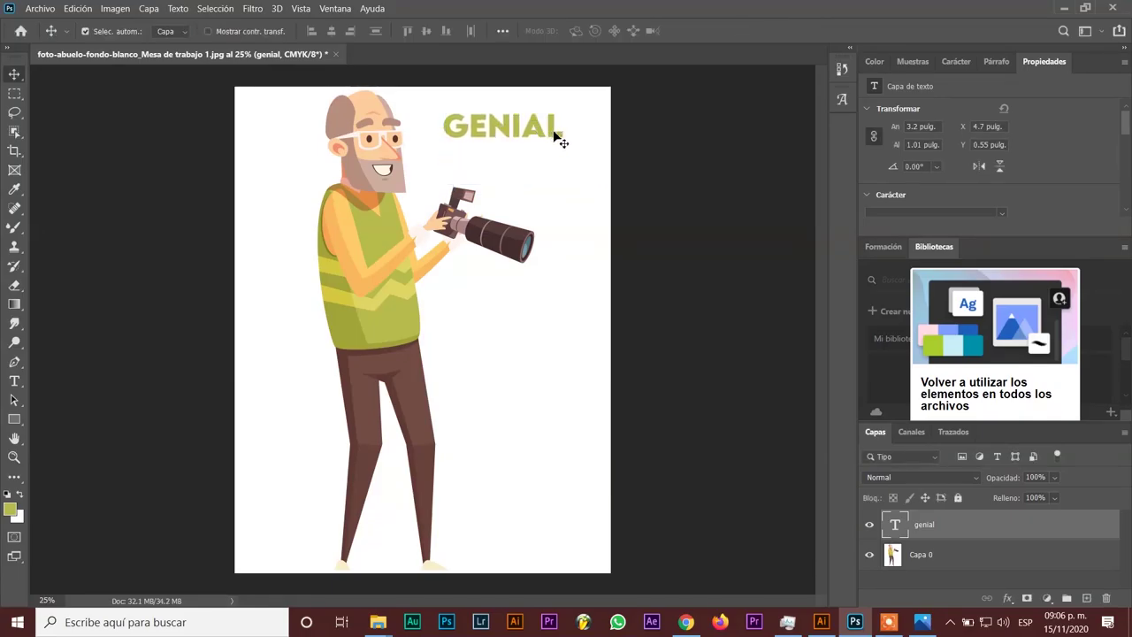
{"action": "key", "text": "t"}
{"action": "double_click", "coordinate": [553, 132]}
{"action": "left_click_drag", "start_coordinate": [581, 155], "coordinate": [581, 155]}
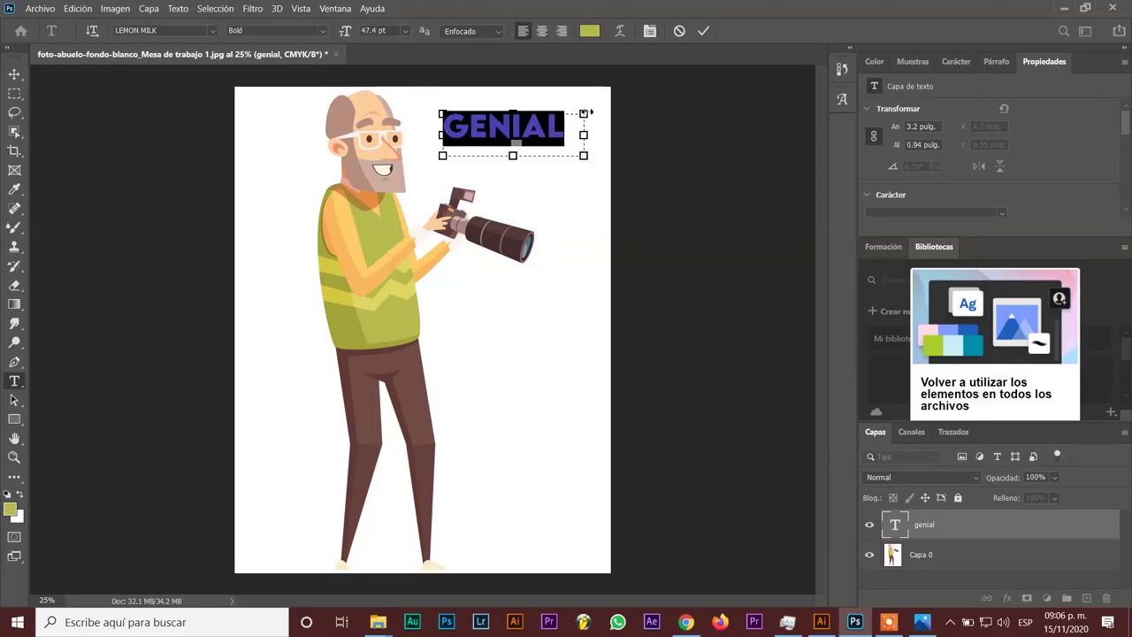
Step: Colour the GENIAL text with the trousers' brown, #694d47, sampled in the colour picker
{"action": "left_click", "coordinate": [590, 33]}
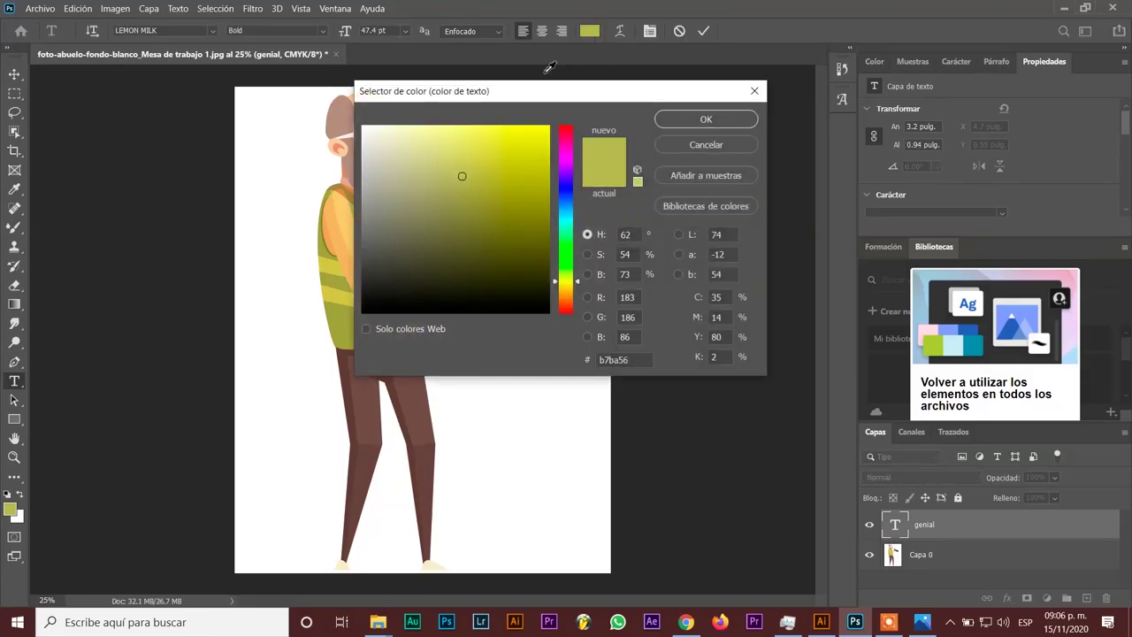
{"action": "left_click_drag", "start_coordinate": [535, 93], "coordinate": [789, 94]}
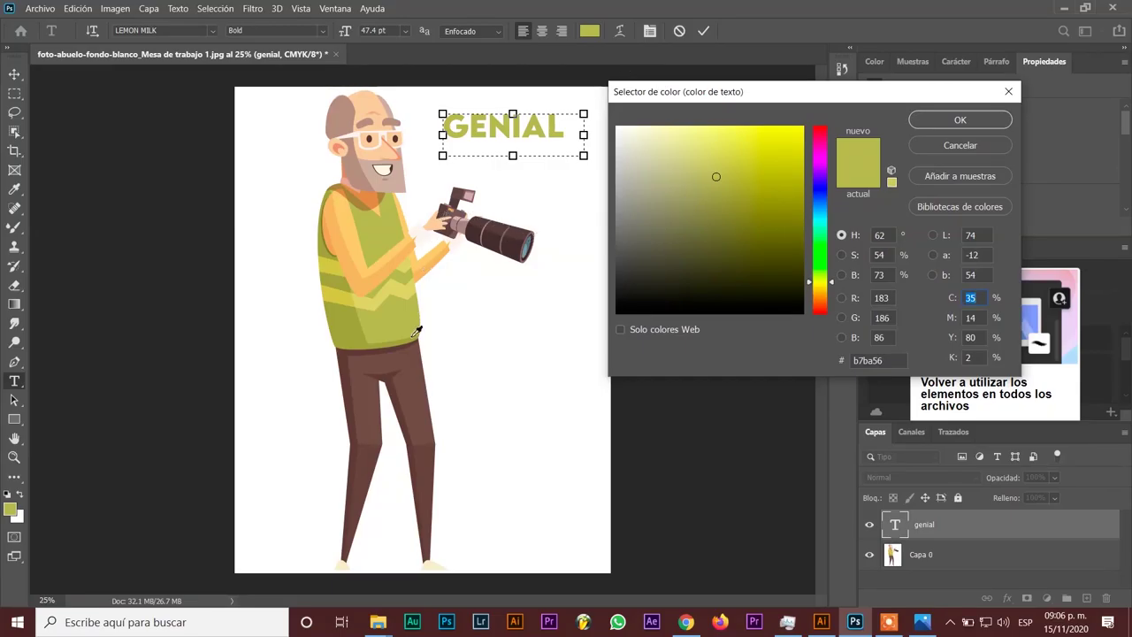
{"action": "left_click", "coordinate": [410, 389]}
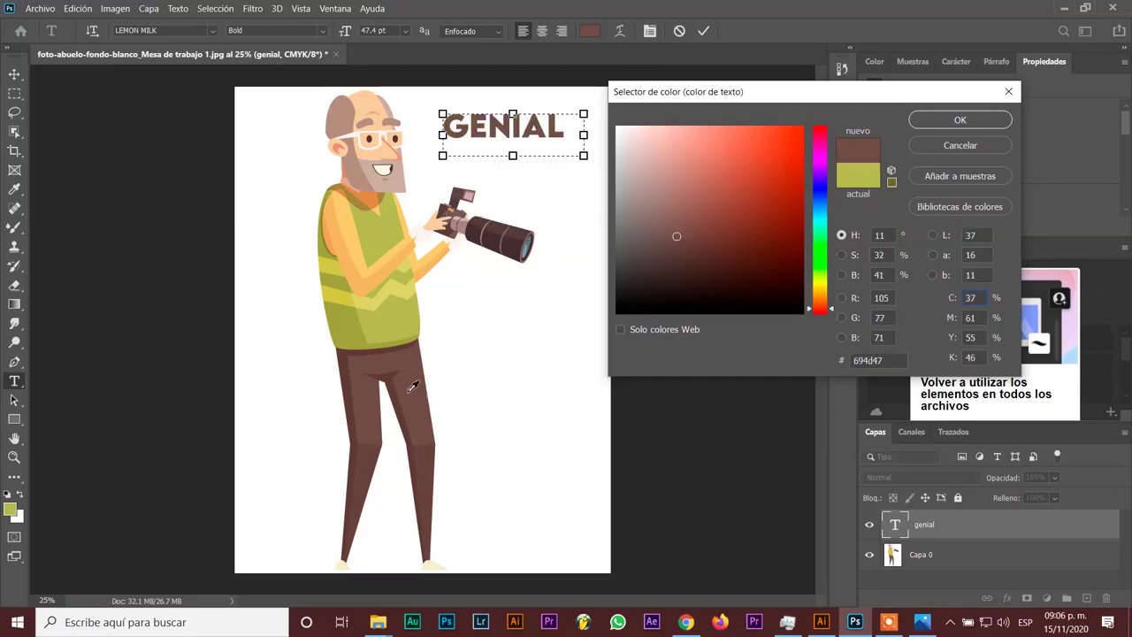
{"action": "left_click", "coordinate": [404, 406]}
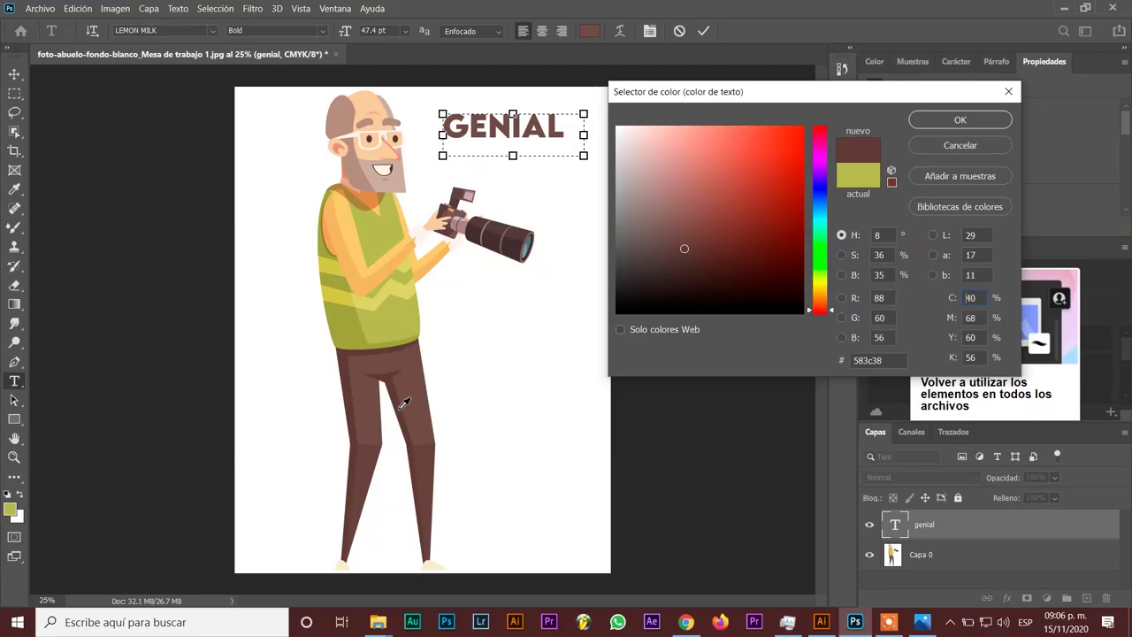
{"action": "left_click", "coordinate": [386, 319]}
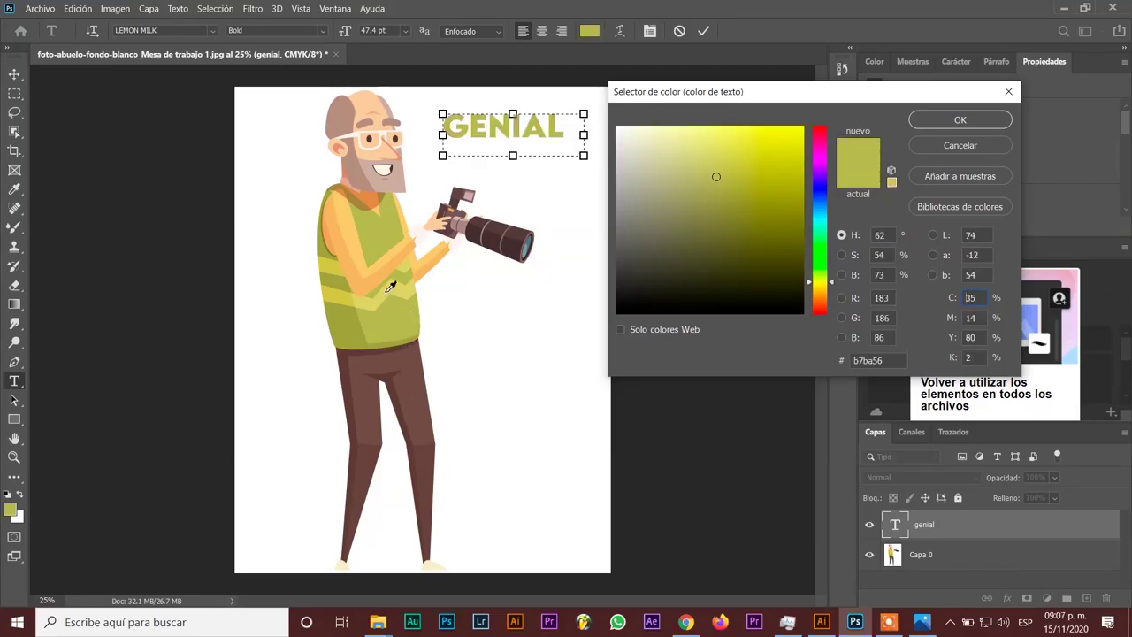
{"action": "left_click", "coordinate": [358, 290]}
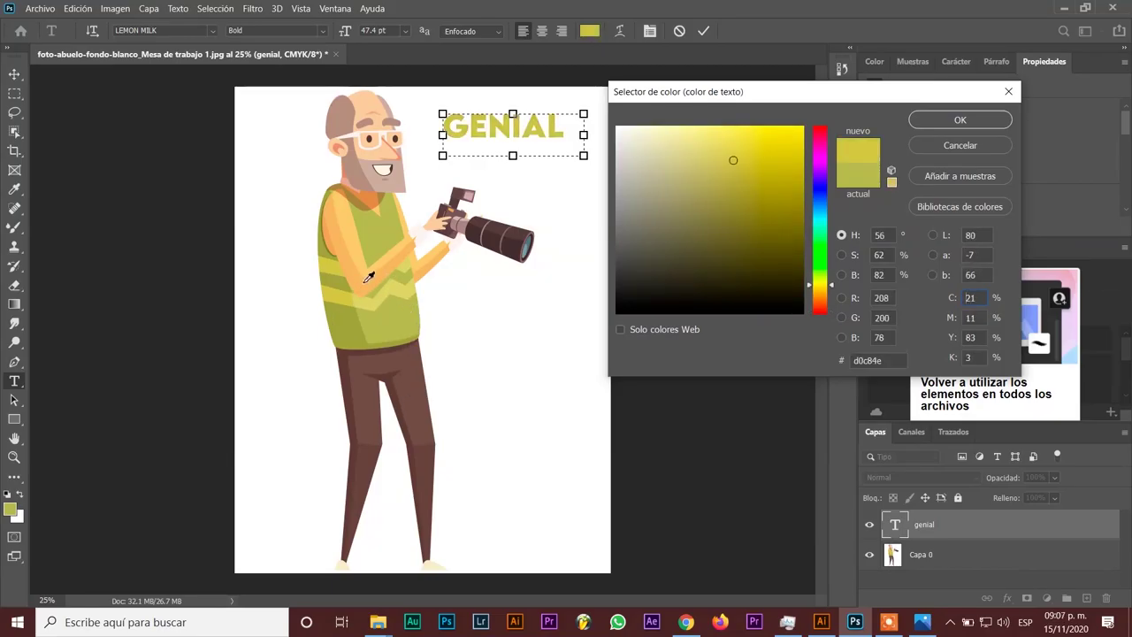
{"action": "left_click", "coordinate": [385, 258]}
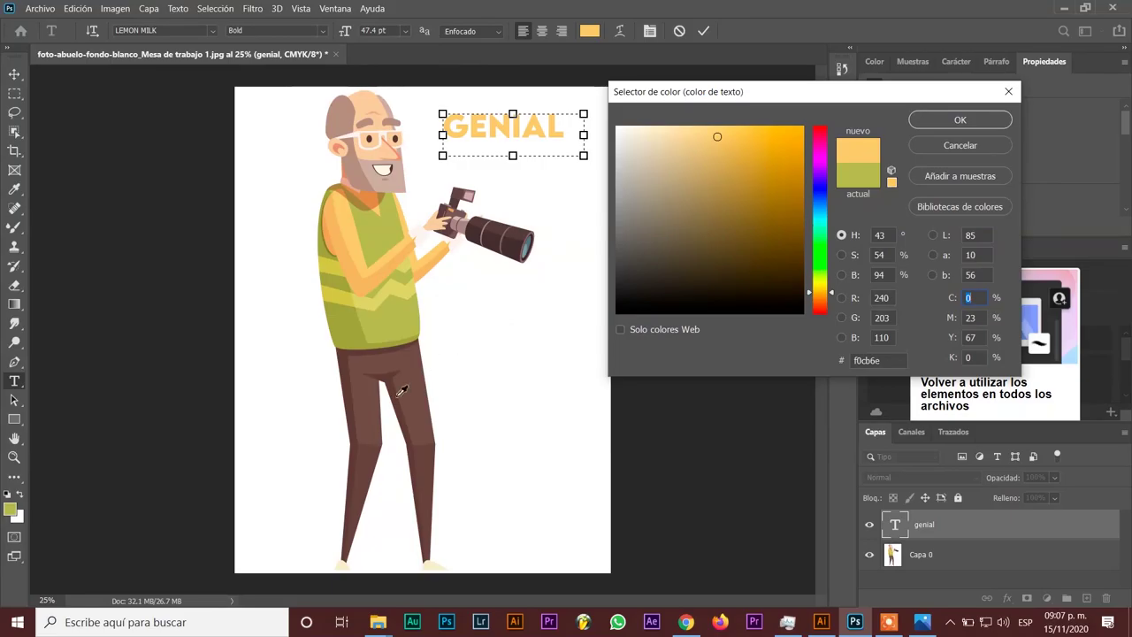
{"action": "left_click", "coordinate": [369, 414]}
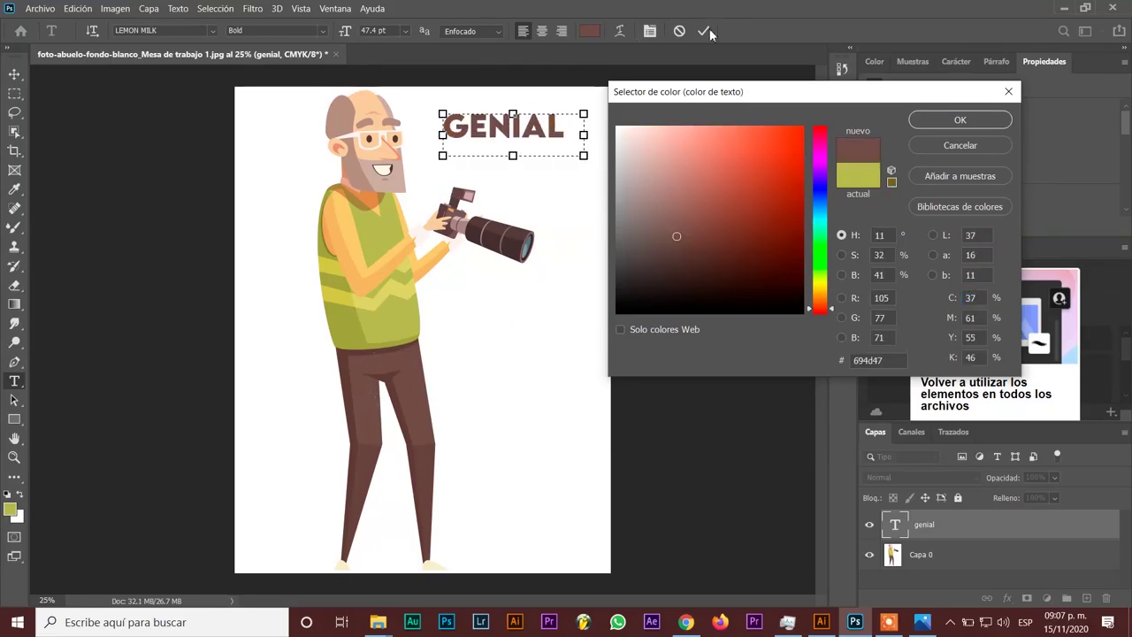
{"action": "left_click", "coordinate": [967, 115]}
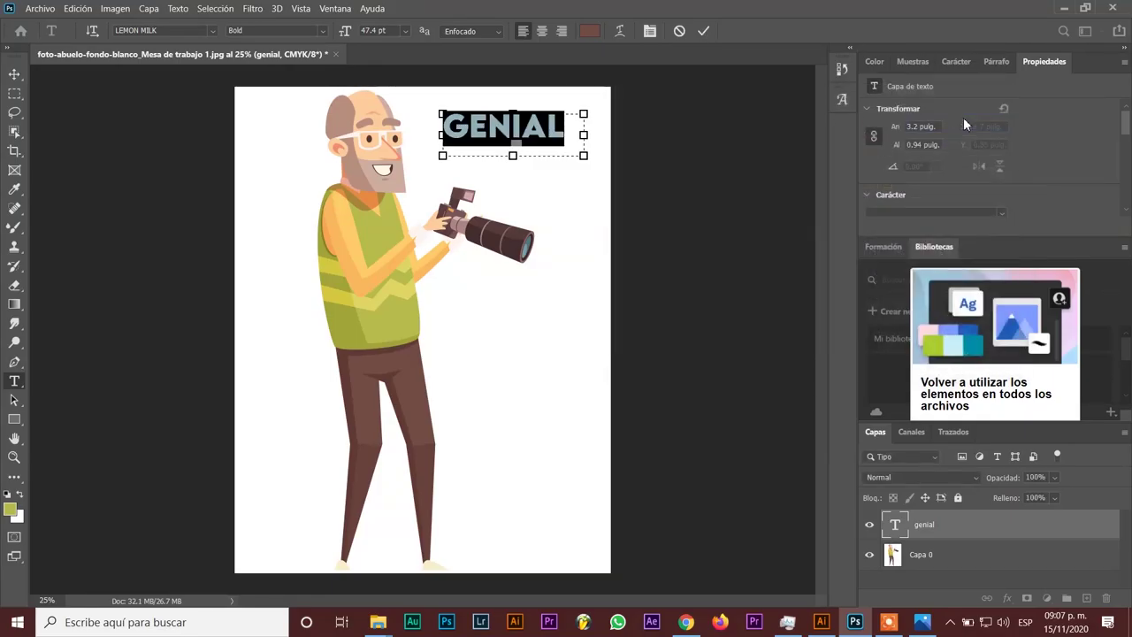
{"action": "left_click", "coordinate": [701, 32]}
Step: Hide the genial text layer, pick the Spot Healing Brush, and bring Chrome forward
{"action": "key", "text": "v"}
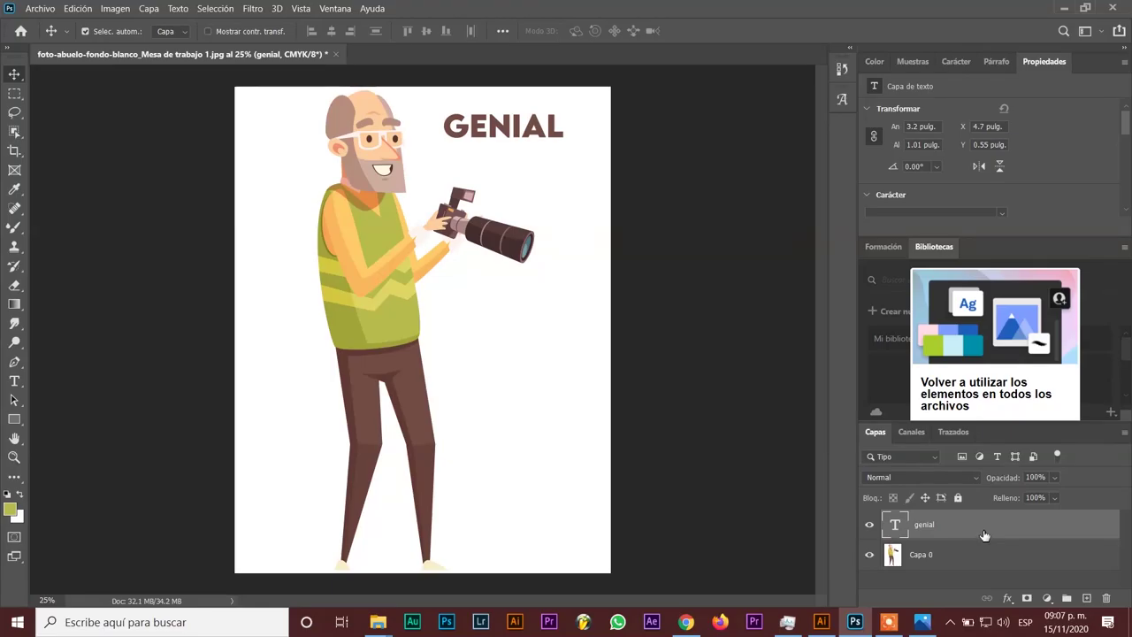
{"action": "left_click", "coordinate": [870, 525]}
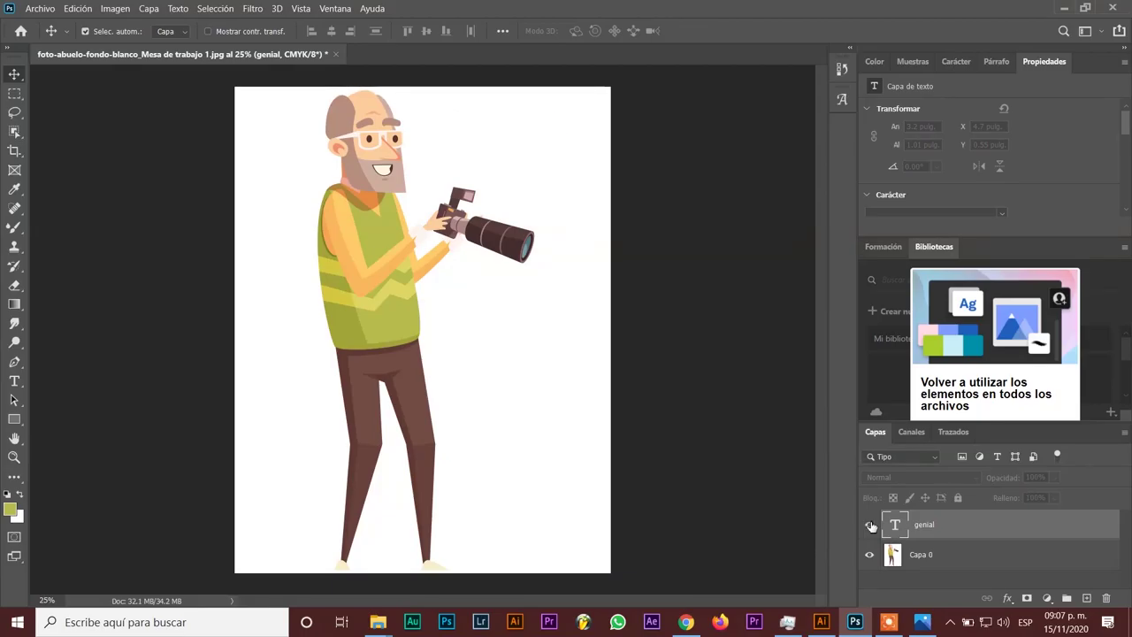
{"action": "left_click", "coordinate": [870, 525]}
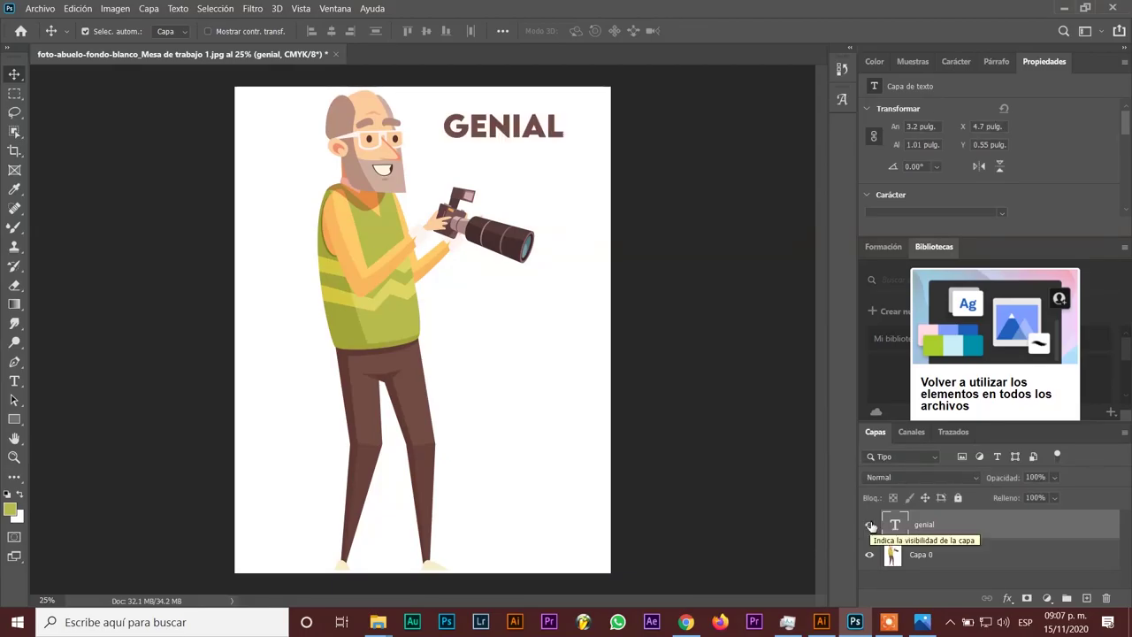
{"action": "left_click", "coordinate": [870, 525]}
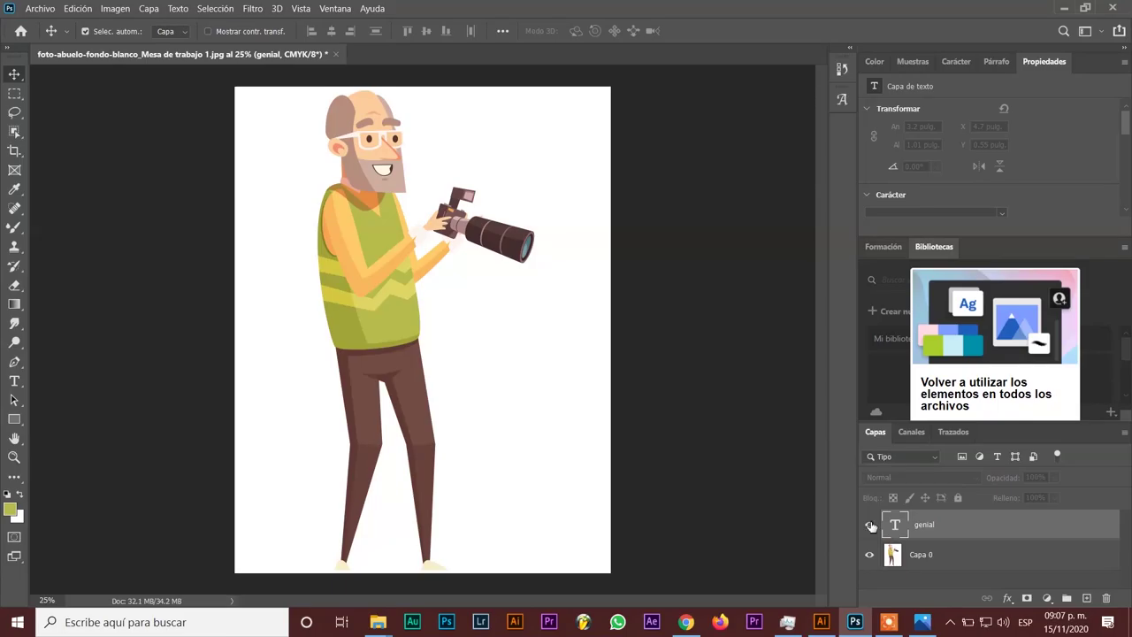
{"action": "left_click", "coordinate": [870, 525]}
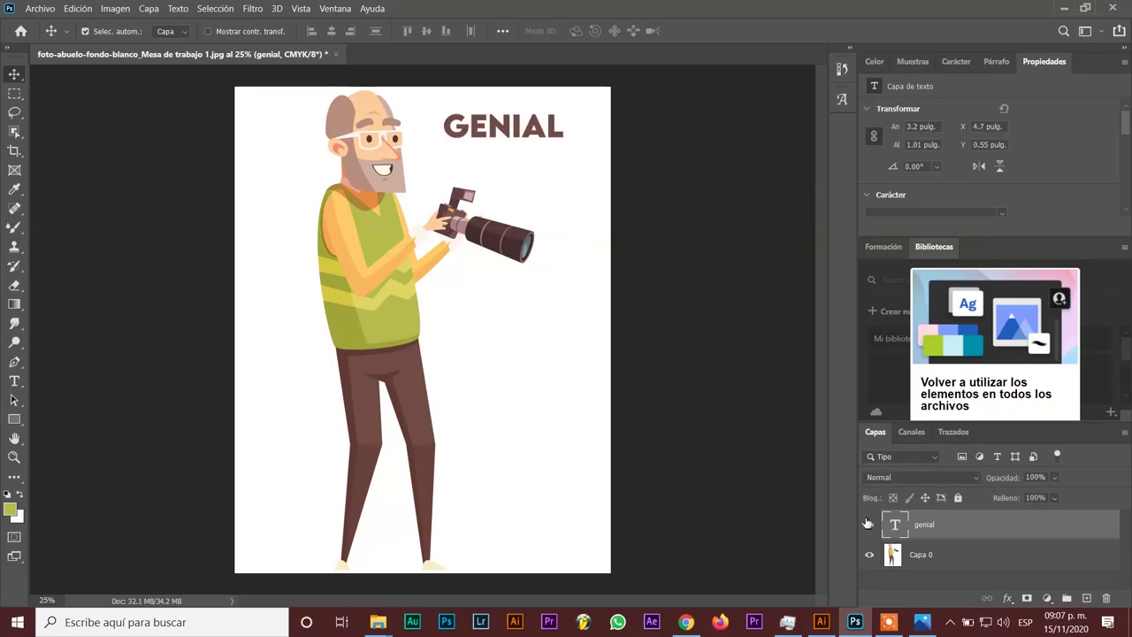
{"action": "left_click", "coordinate": [870, 525]}
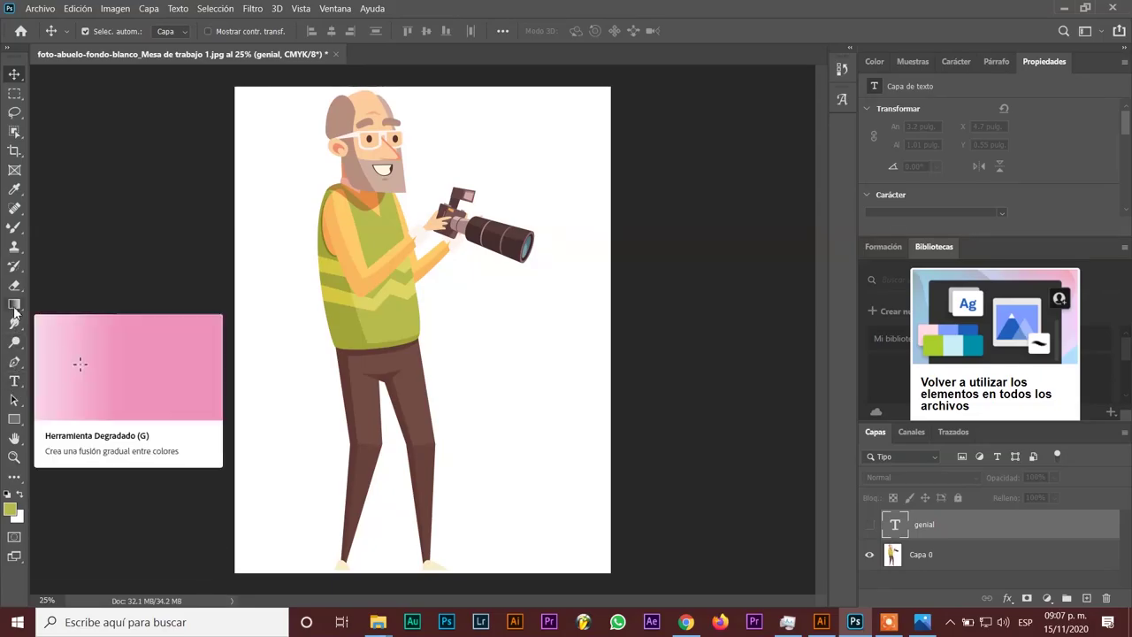
{"action": "left_click", "coordinate": [13, 213]}
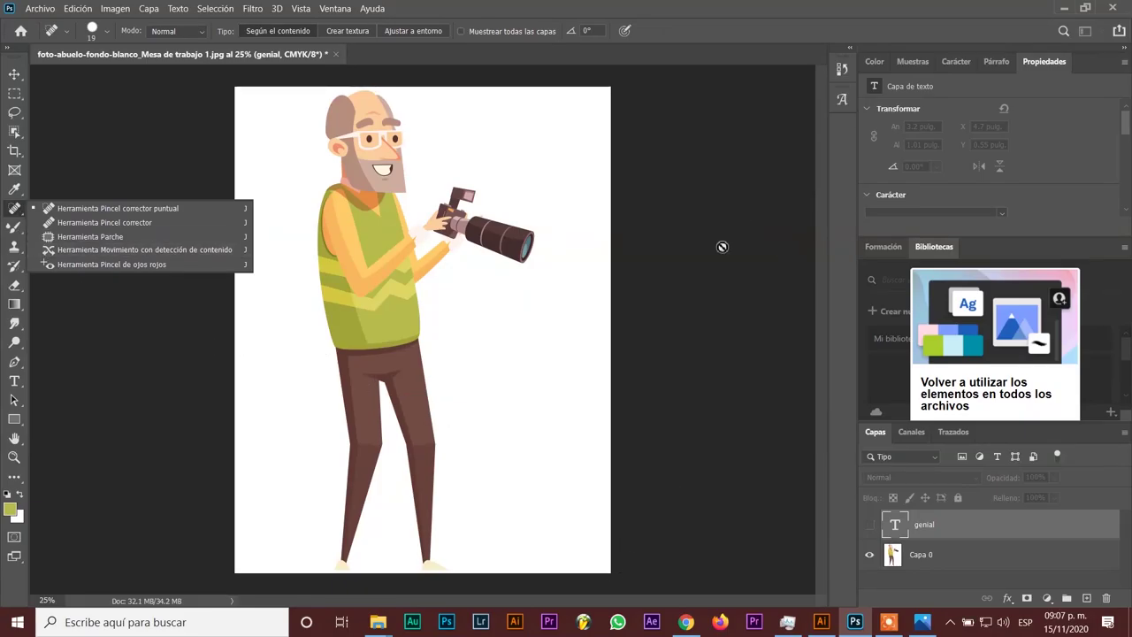
{"action": "left_click", "coordinate": [686, 622]}
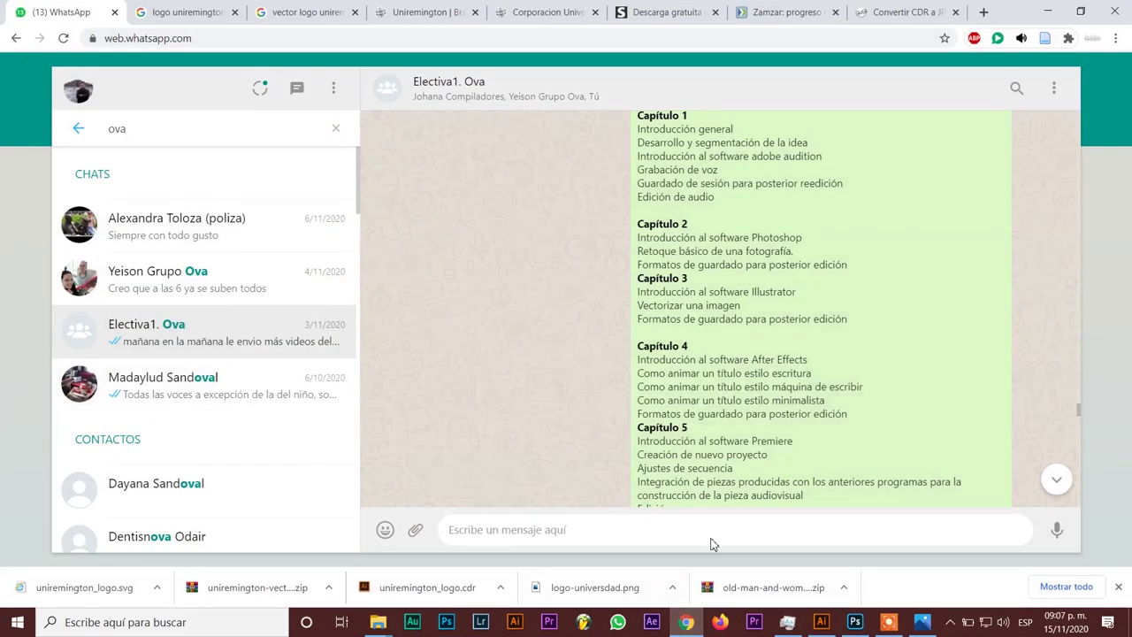
Step: Go to freepik.es in a new Chrome tab and browse the mockups
{"action": "left_click", "coordinate": [982, 12]}
{"action": "left_click", "coordinate": [831, 40]}
{"action": "type", "text": "fre"}
{"action": "key", "text": "Return"}
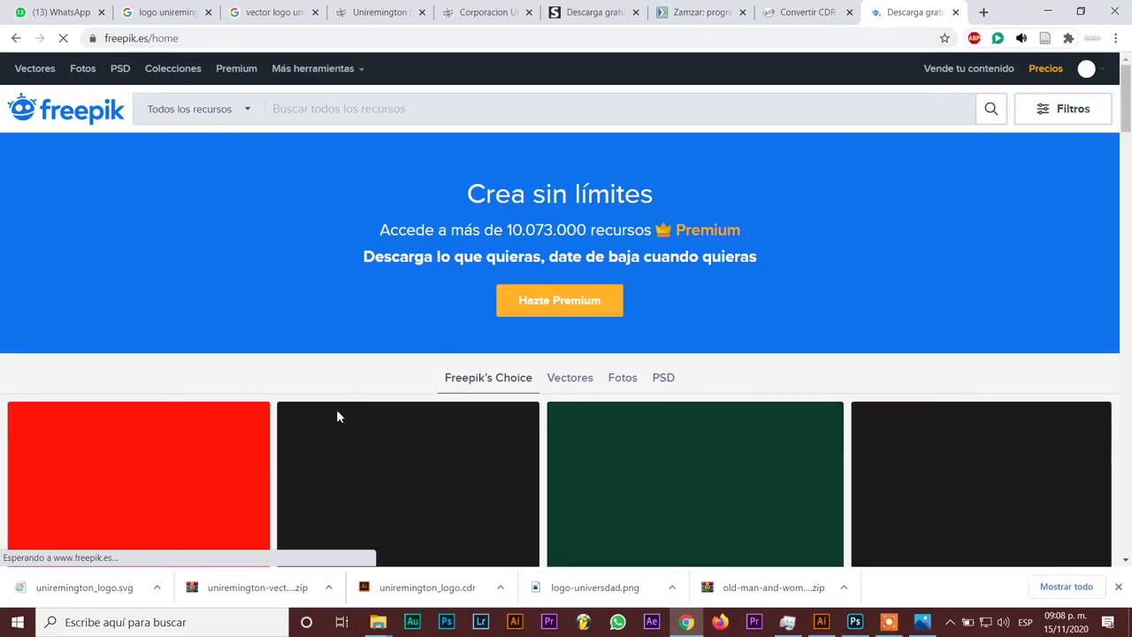
{"action": "scroll", "coordinate": [413, 336], "scroll_direction": "down", "scroll_amount": 1}
{"action": "scroll", "coordinate": [413, 336], "scroll_direction": "down", "scroll_amount": 3}
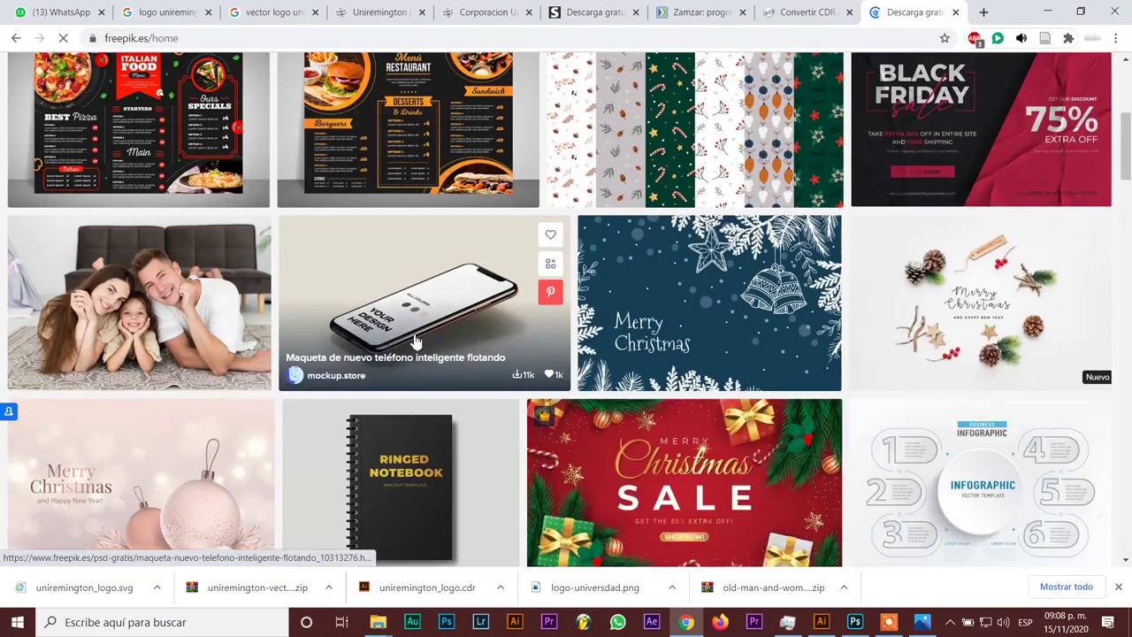
{"action": "scroll", "coordinate": [416, 341], "scroll_direction": "down", "scroll_amount": 2}
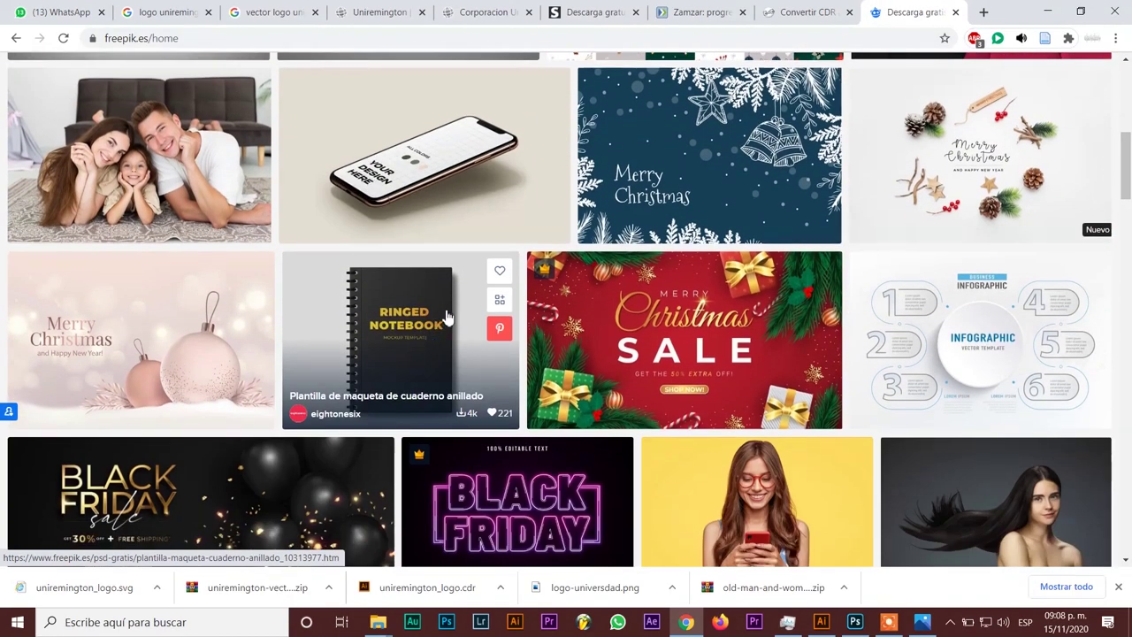
{"action": "scroll", "coordinate": [446, 317], "scroll_direction": "down", "scroll_amount": 1}
{"action": "scroll", "coordinate": [447, 316], "scroll_direction": "down", "scroll_amount": 1}
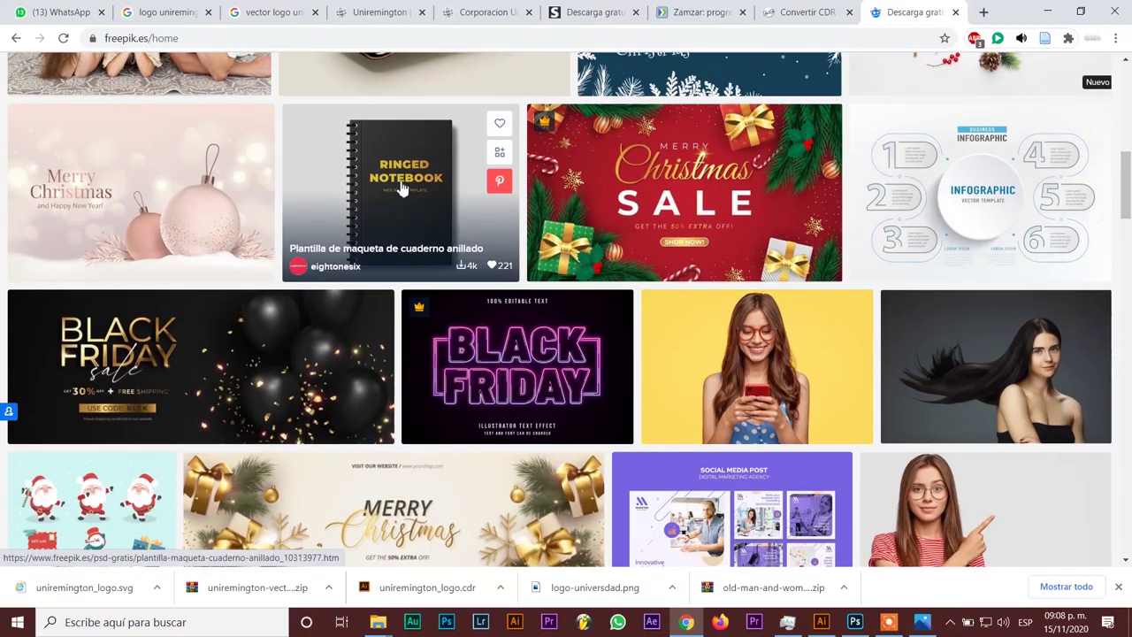
Step: Copy the ringed notebook mockup image and return to Photoshop
{"action": "right_click", "coordinate": [402, 188]}
{"action": "left_click", "coordinate": [374, 187]}
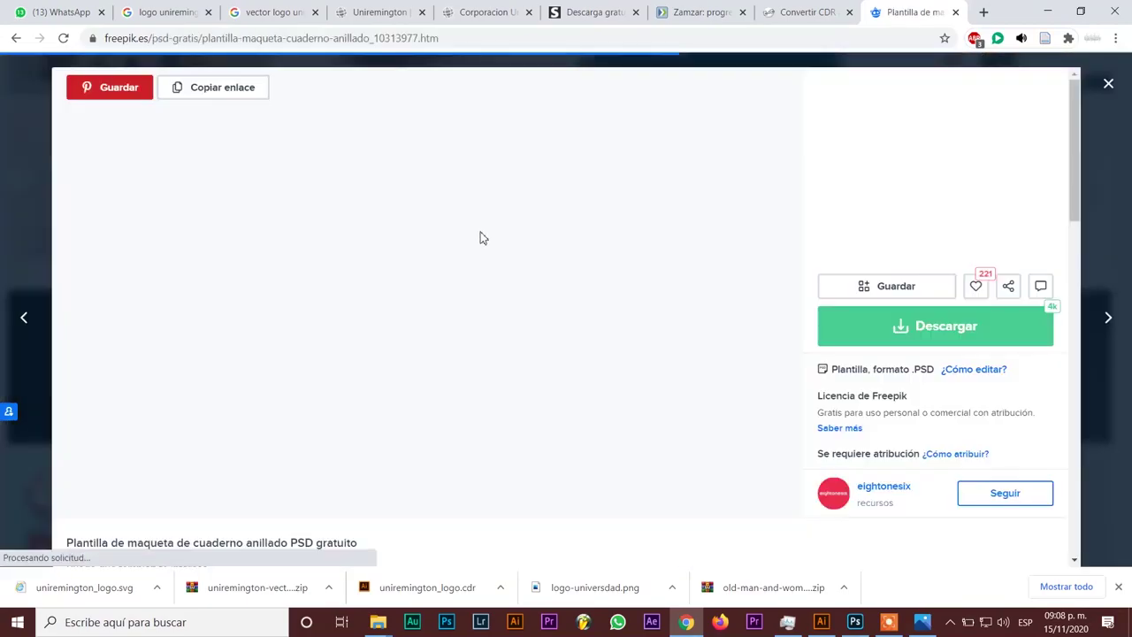
{"action": "right_click", "coordinate": [474, 267]}
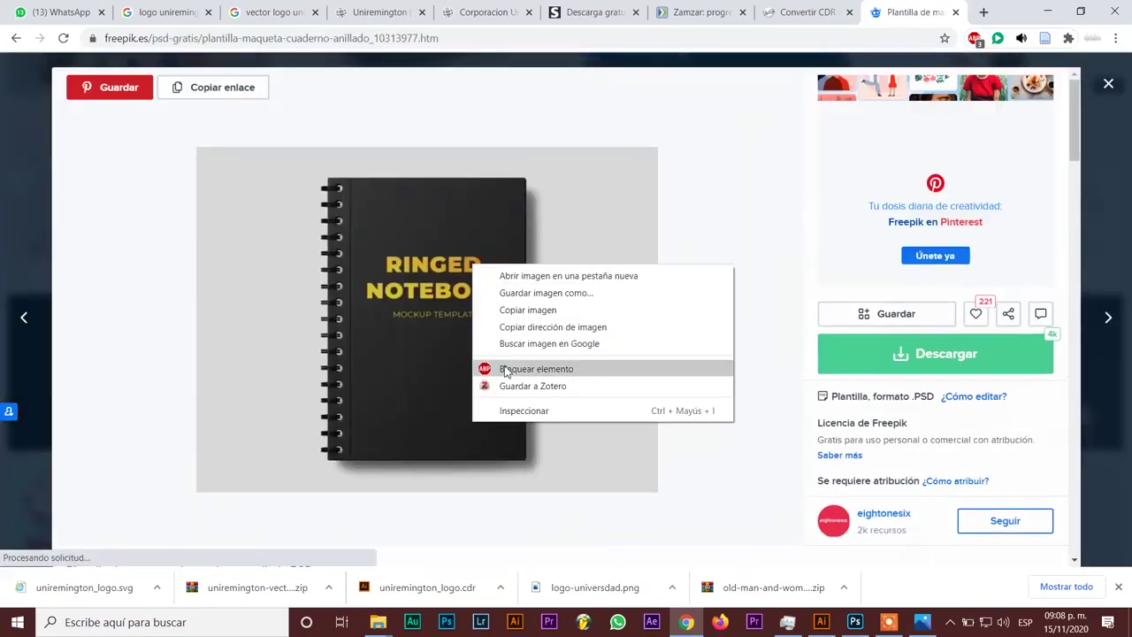
{"action": "left_click", "coordinate": [528, 310]}
{"action": "left_click", "coordinate": [1040, 9]}
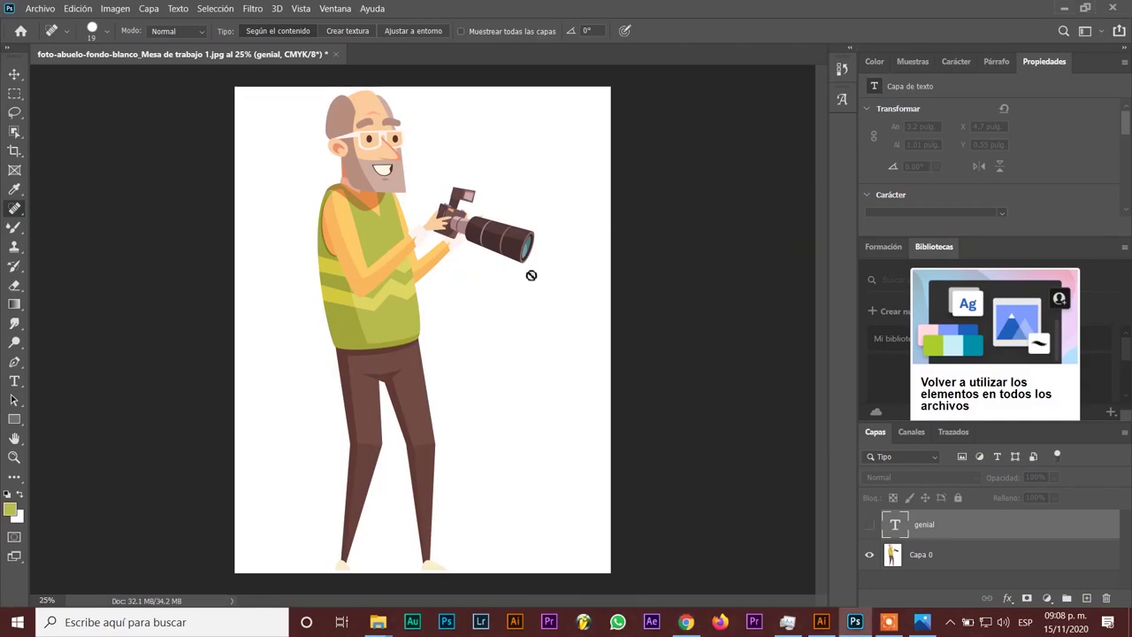
Step: Paste the ringed notebook as a new layer and enlarge it over the old man's torso
{"action": "key", "text": "ctrl+v"}
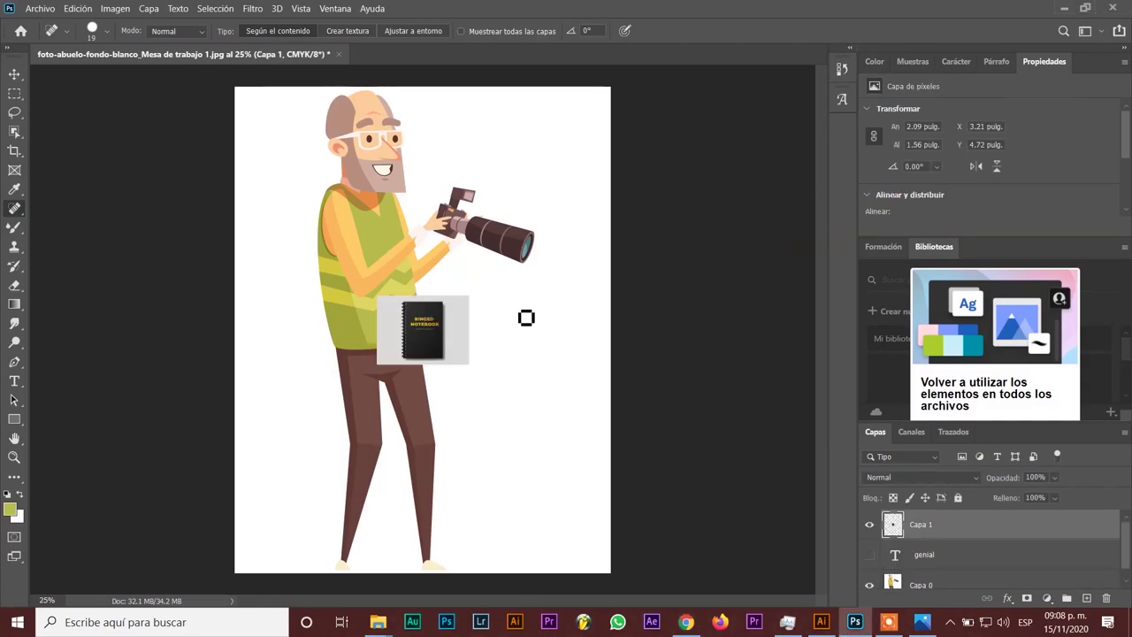
{"action": "key", "text": "ctrl+t"}
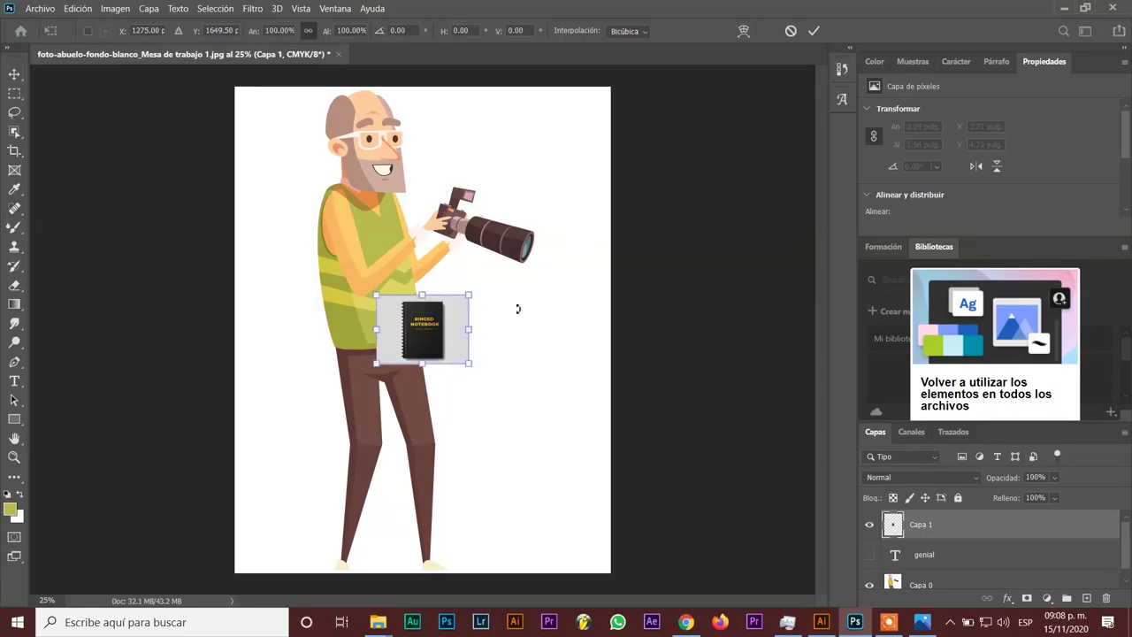
{"action": "left_click_drag", "start_coordinate": [323, 39], "coordinate": [541, 38]}
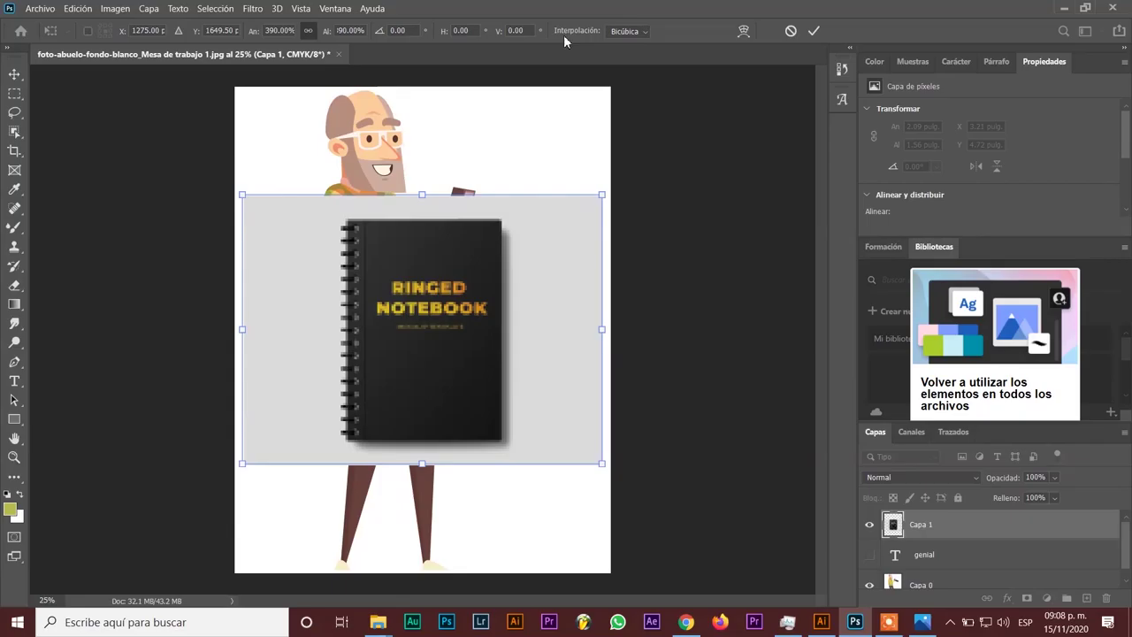
{"action": "left_click", "coordinate": [814, 32]}
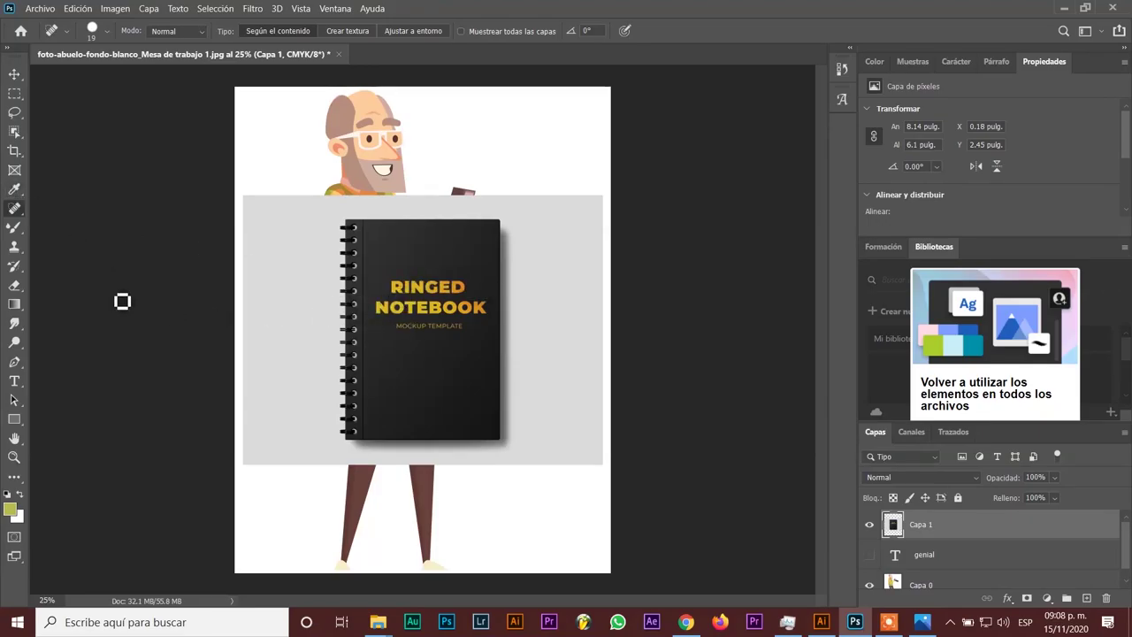
{"action": "right_click", "coordinate": [14, 208]}
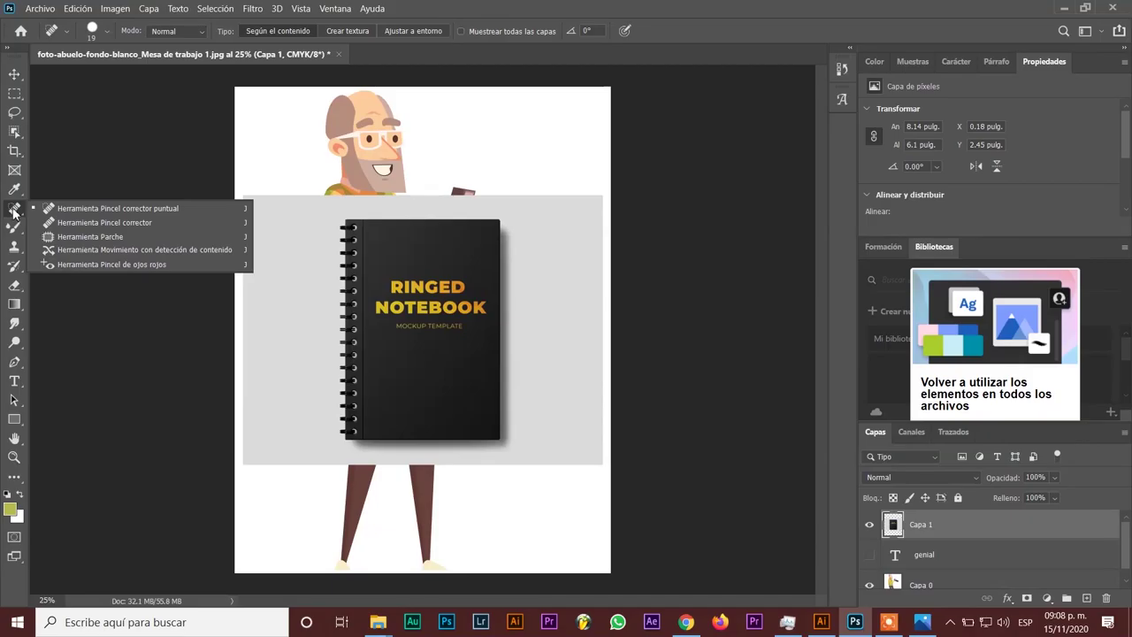
Step: Patch the RINGED NOTEBOOK title off the black cover with plain cover surface, then deselect
{"action": "left_click", "coordinate": [63, 237]}
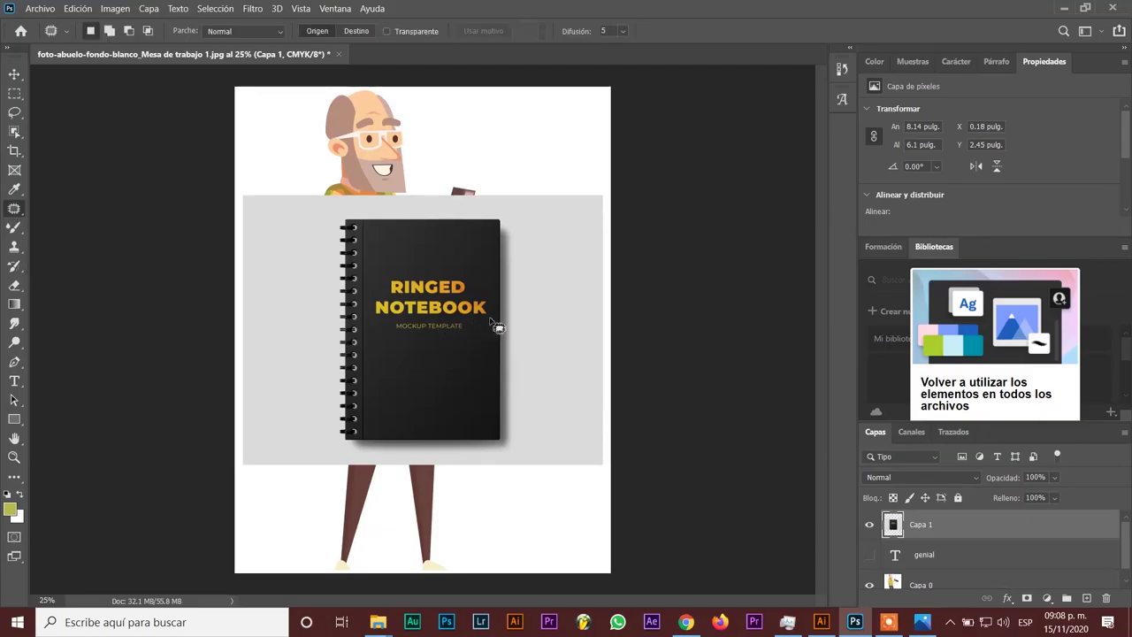
{"action": "mouse_move", "coordinate": [490, 316]}
{"action": "left_mouse_down"}
{"action": "mouse_move", "coordinate": [460, 267]}
{"action": "mouse_move", "coordinate": [382, 274]}
{"action": "mouse_move", "coordinate": [372, 302]}
{"action": "mouse_move", "coordinate": [384, 346]}
{"action": "mouse_move", "coordinate": [498, 345]}
{"action": "mouse_move", "coordinate": [496, 309]}
{"action": "left_mouse_up"}
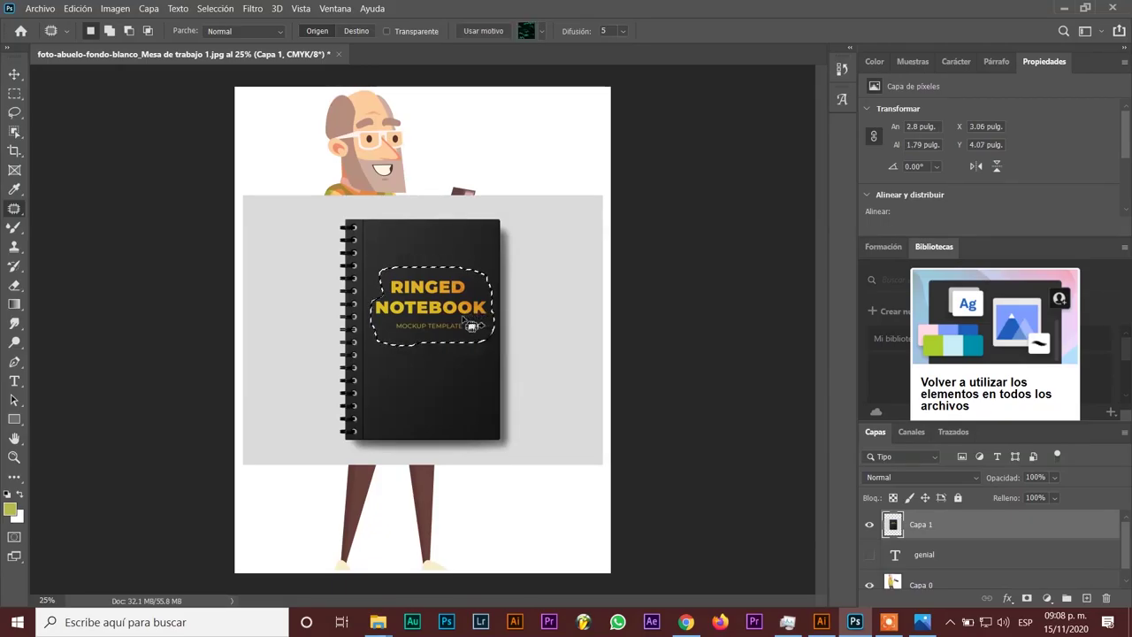
{"action": "left_click_drag", "start_coordinate": [461, 304], "coordinate": [434, 374]}
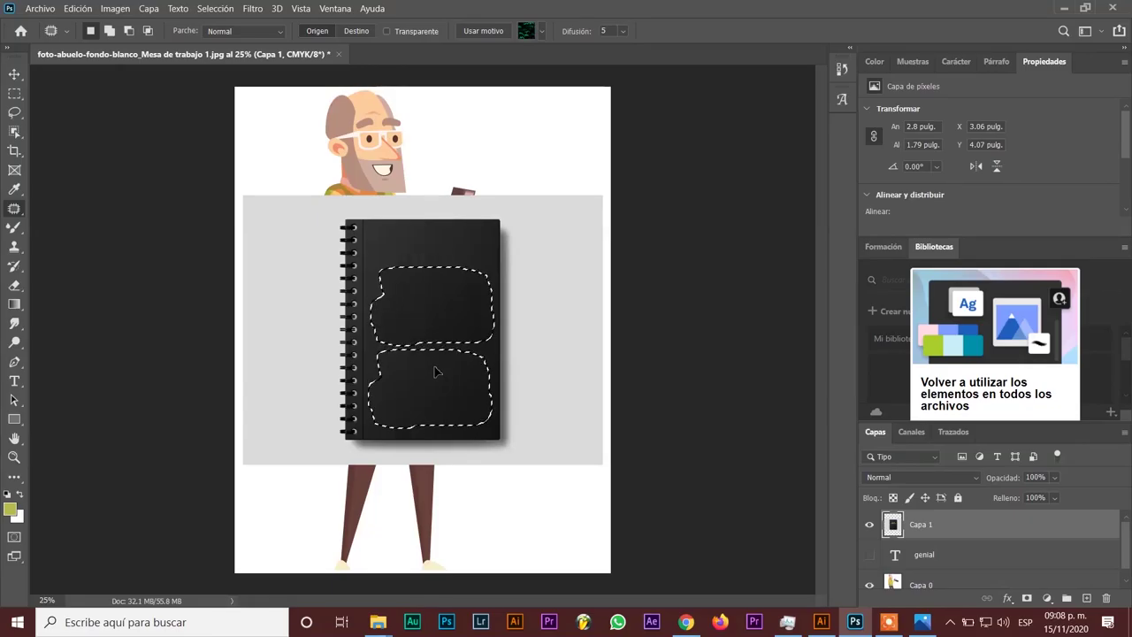
{"action": "left_click_drag", "start_coordinate": [435, 372], "coordinate": [435, 373]}
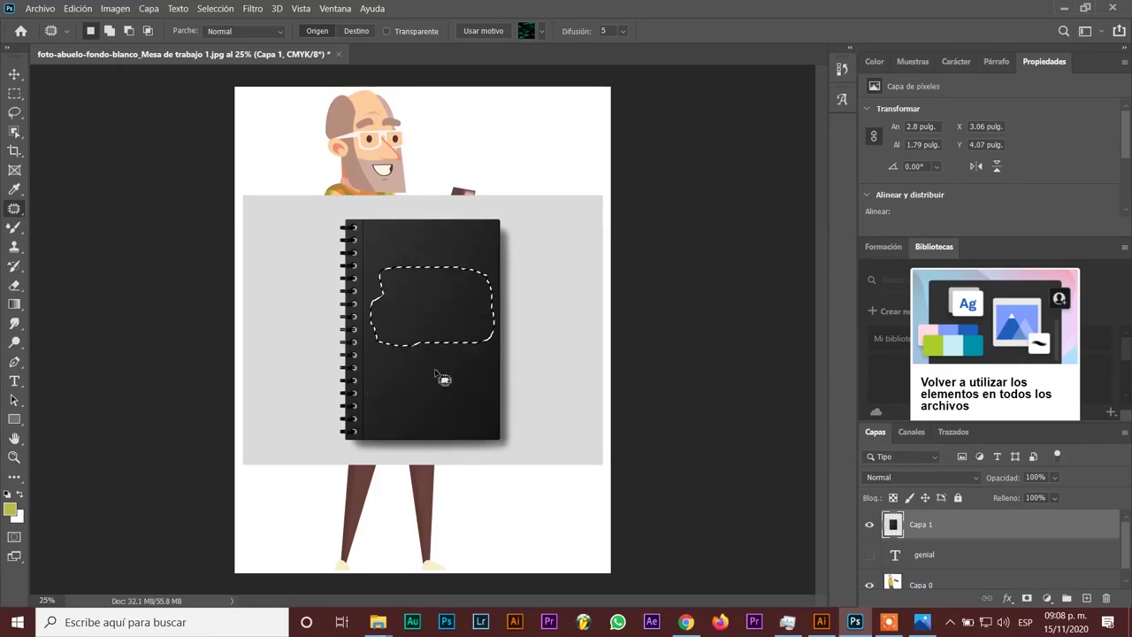
{"action": "key", "text": "ctrl+d"}
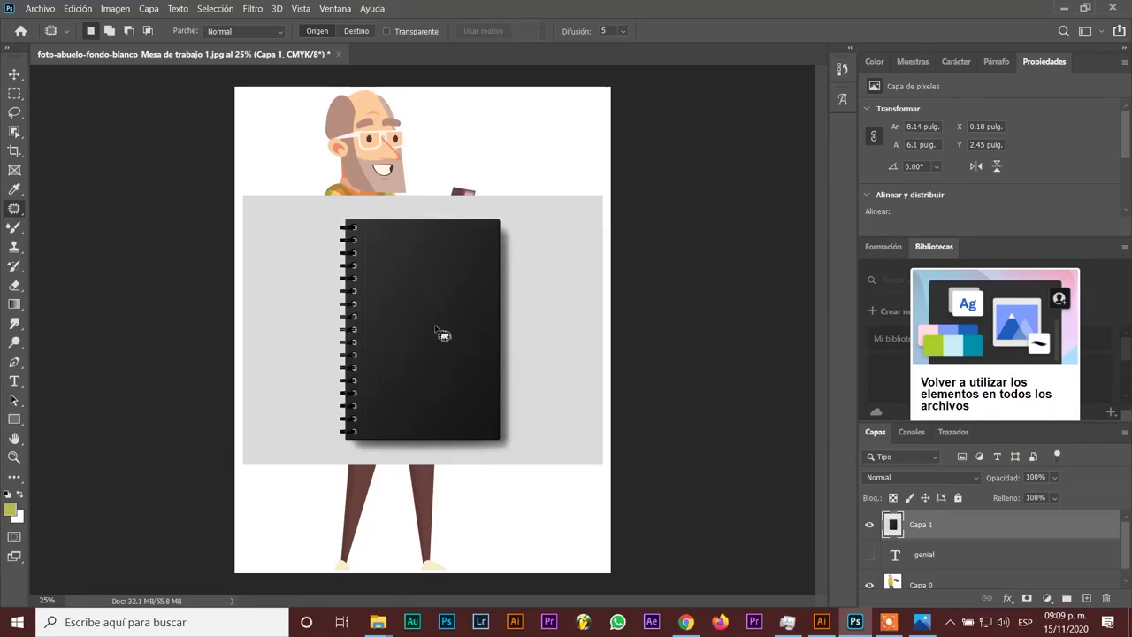
Step: Magic-erase the grey background around the notebook and hide the old man layer Capa 0
{"action": "left_click", "coordinate": [14, 285]}
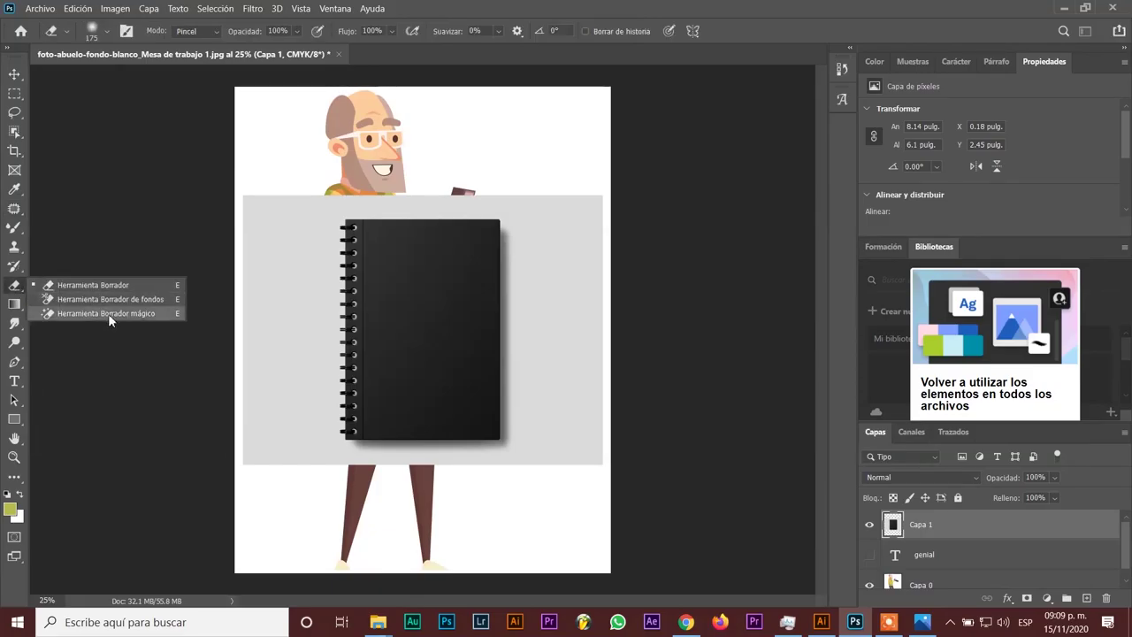
{"action": "left_click", "coordinate": [109, 314]}
{"action": "left_click", "coordinate": [308, 276]}
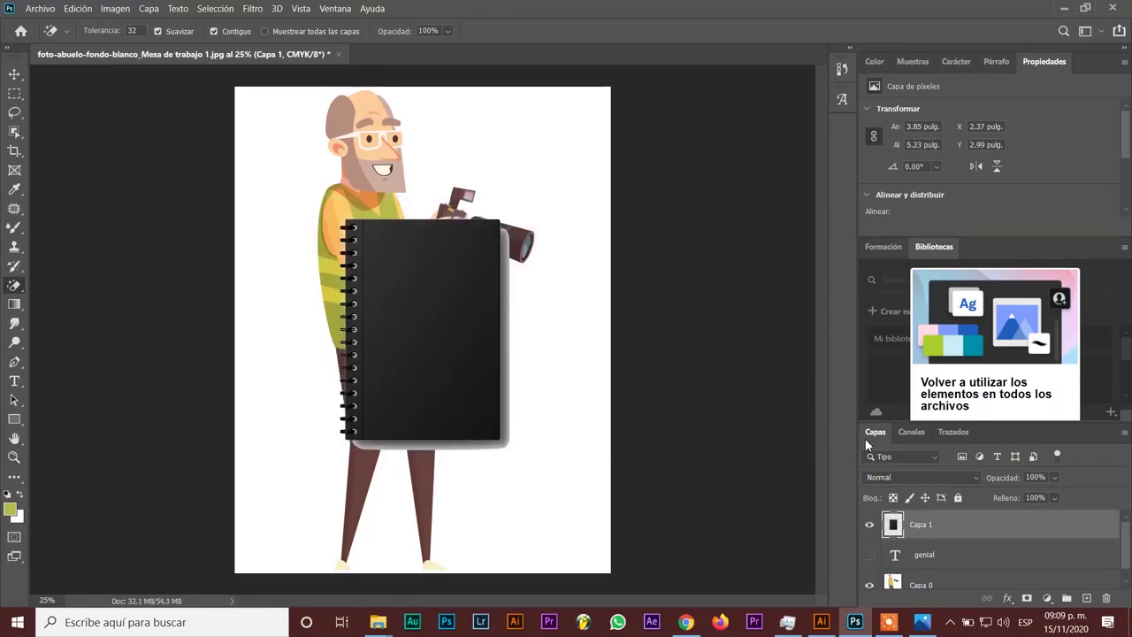
{"action": "left_click", "coordinate": [870, 588]}
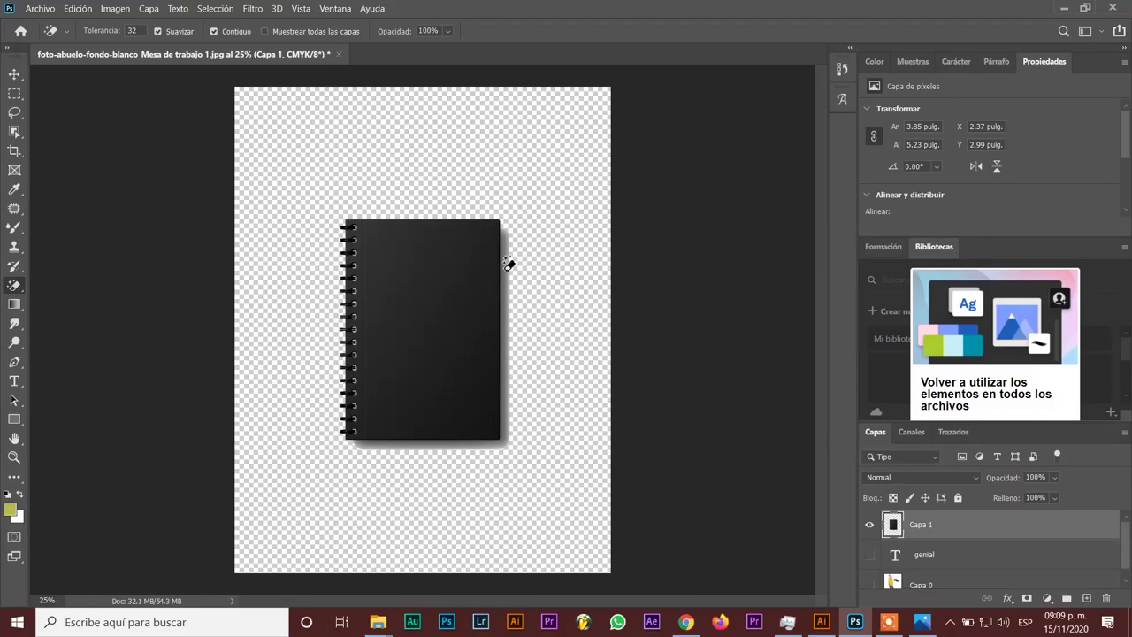
Step: Magic-erase the notebook's drop shadow and the light fringe along its edges
{"action": "left_click", "coordinate": [507, 262]}
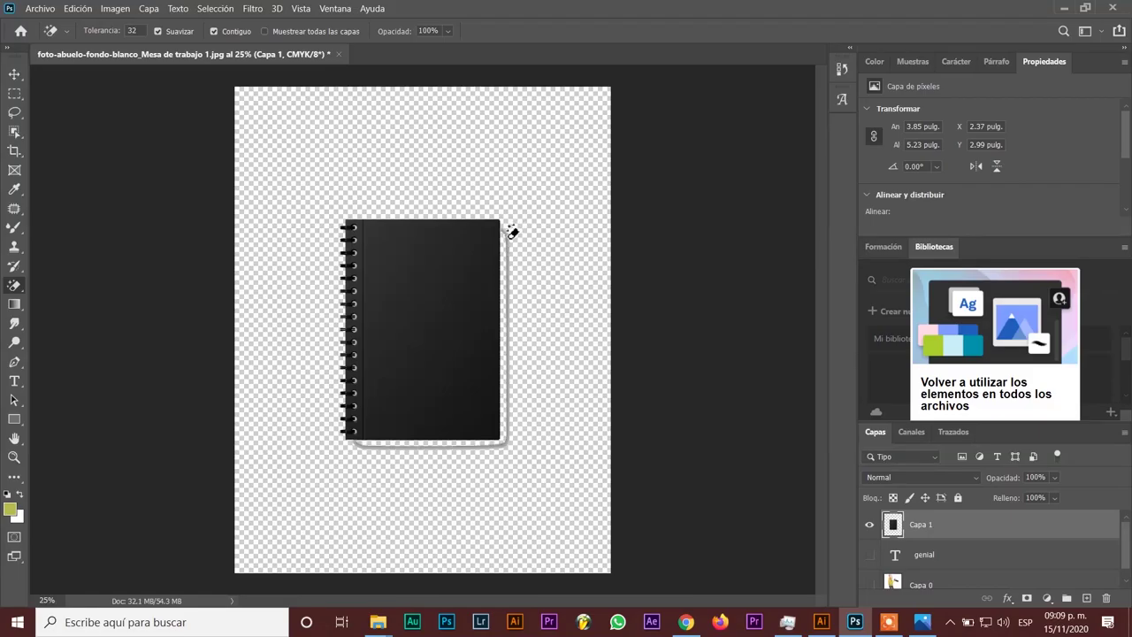
{"action": "left_click", "coordinate": [507, 236]}
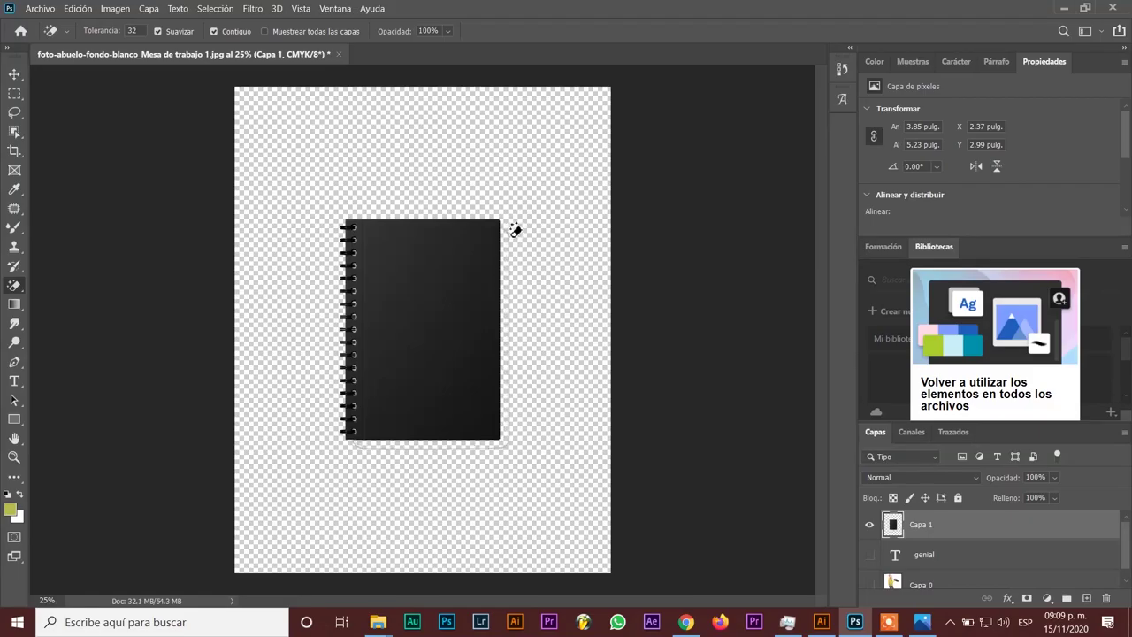
{"action": "left_click", "coordinate": [511, 232]}
{"action": "left_click", "coordinate": [510, 232]}
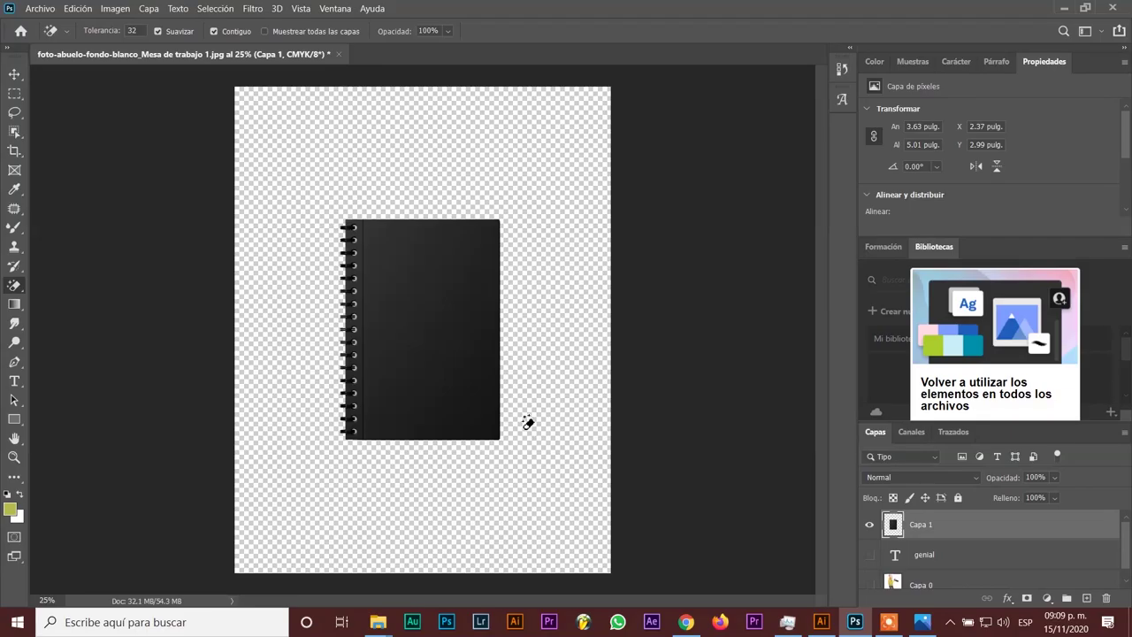
{"action": "left_click", "coordinate": [14, 74]}
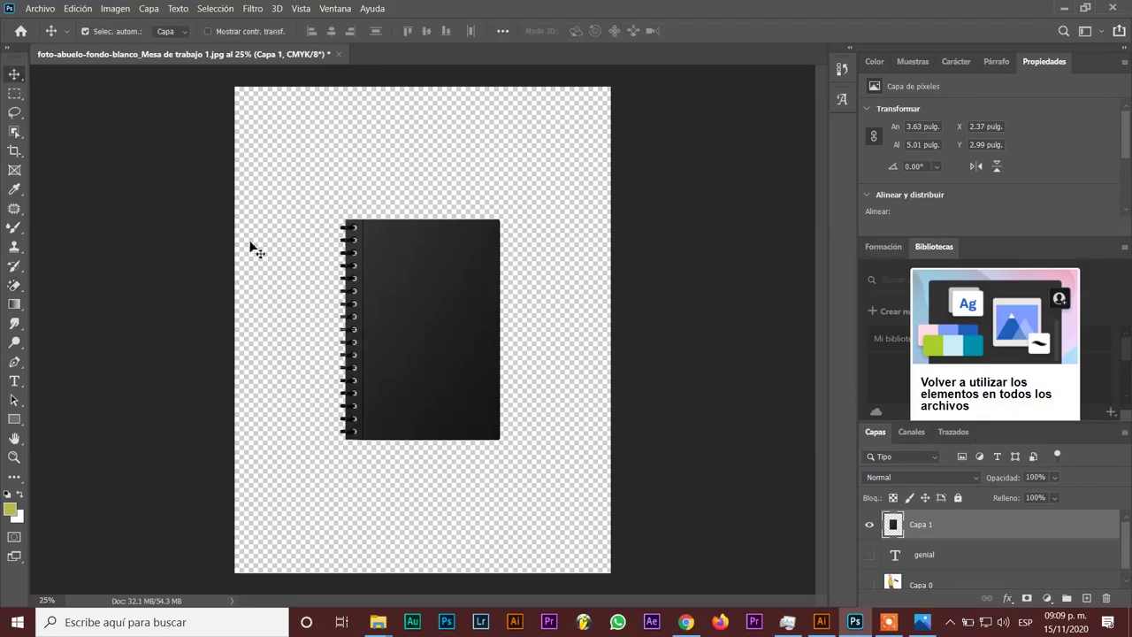
Step: Move the notebook up-left, scale it to about 179% (6.49 × 8.97 in), and nudge it down
{"action": "mouse_move", "coordinate": [404, 350]}
{"action": "left_mouse_down"}
{"action": "mouse_move", "coordinate": [377, 268]}
{"action": "mouse_move", "coordinate": [359, 291]}
{"action": "left_mouse_up"}
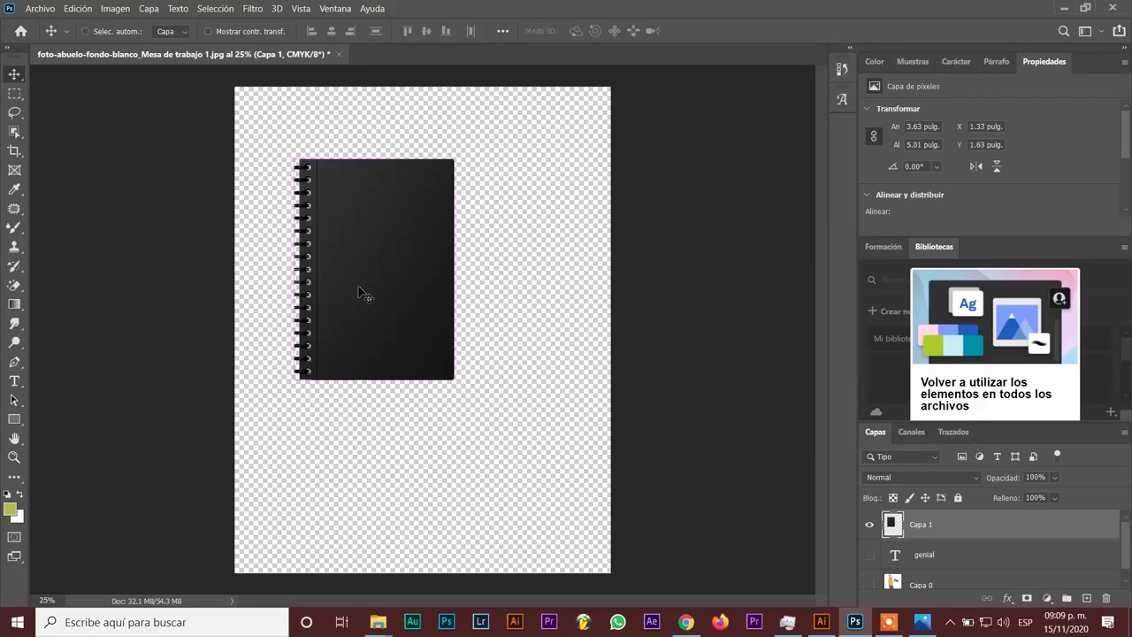
{"action": "key", "text": "ctrl+t"}
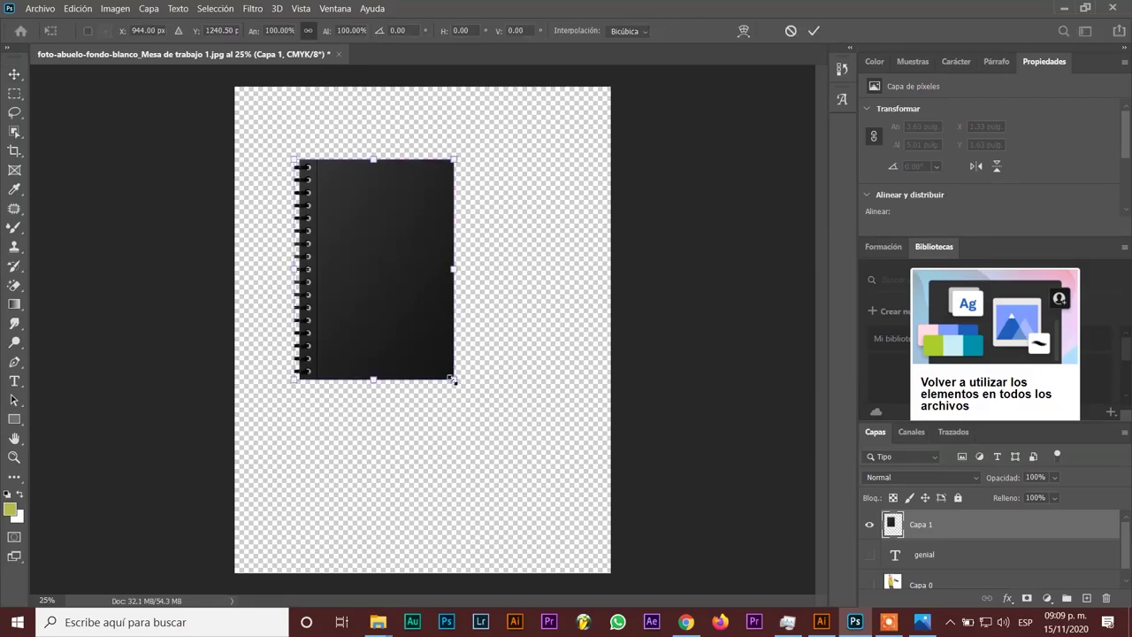
{"action": "left_click_drag", "start_coordinate": [326, 33], "coordinate": [466, 241]}
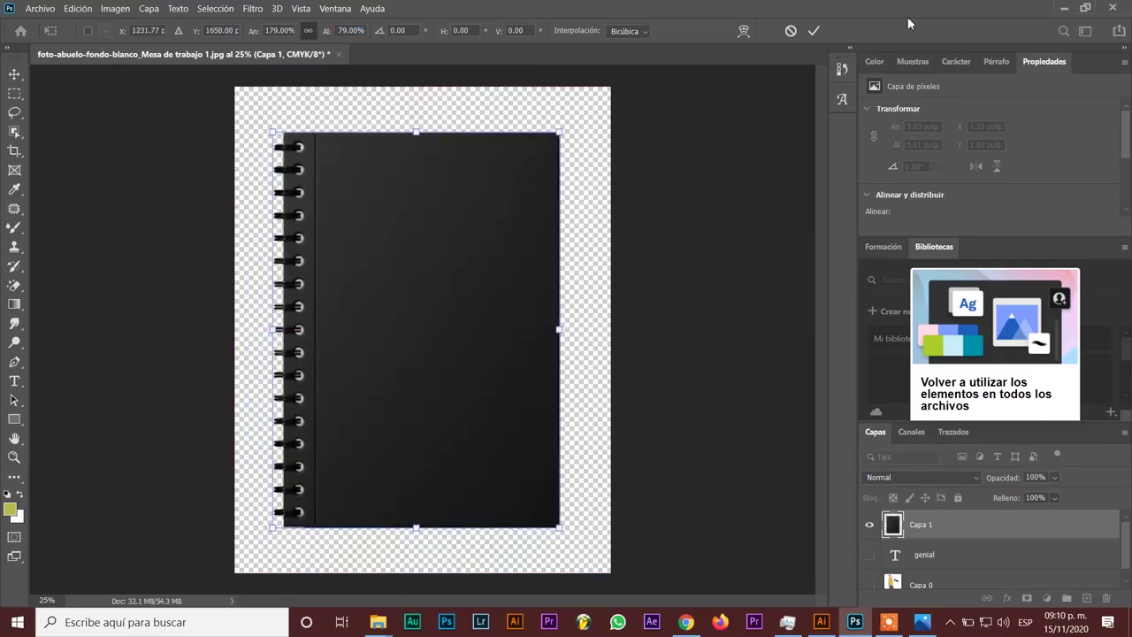
{"action": "left_click", "coordinate": [815, 32]}
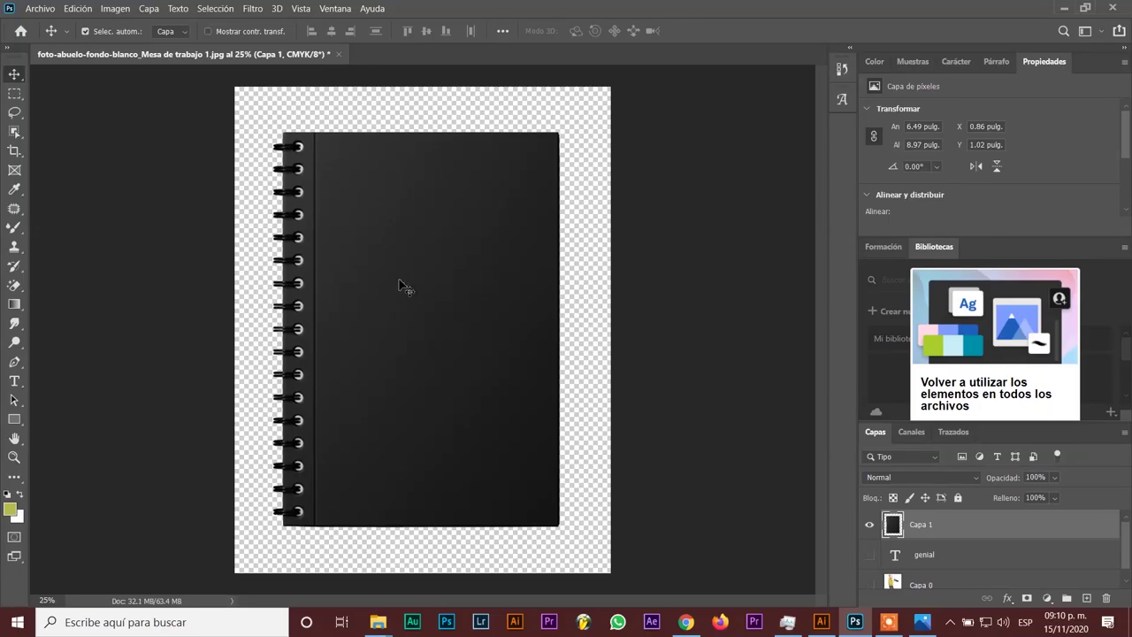
{"action": "left_click_drag", "start_coordinate": [423, 276], "coordinate": [421, 286]}
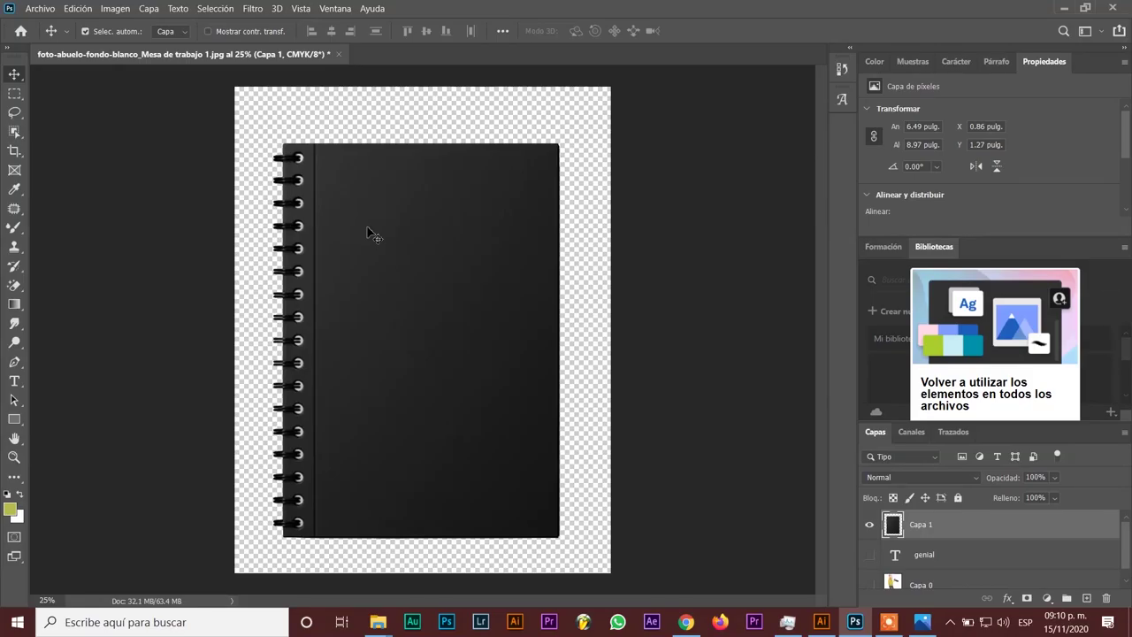
{"action": "left_click", "coordinate": [870, 525]}
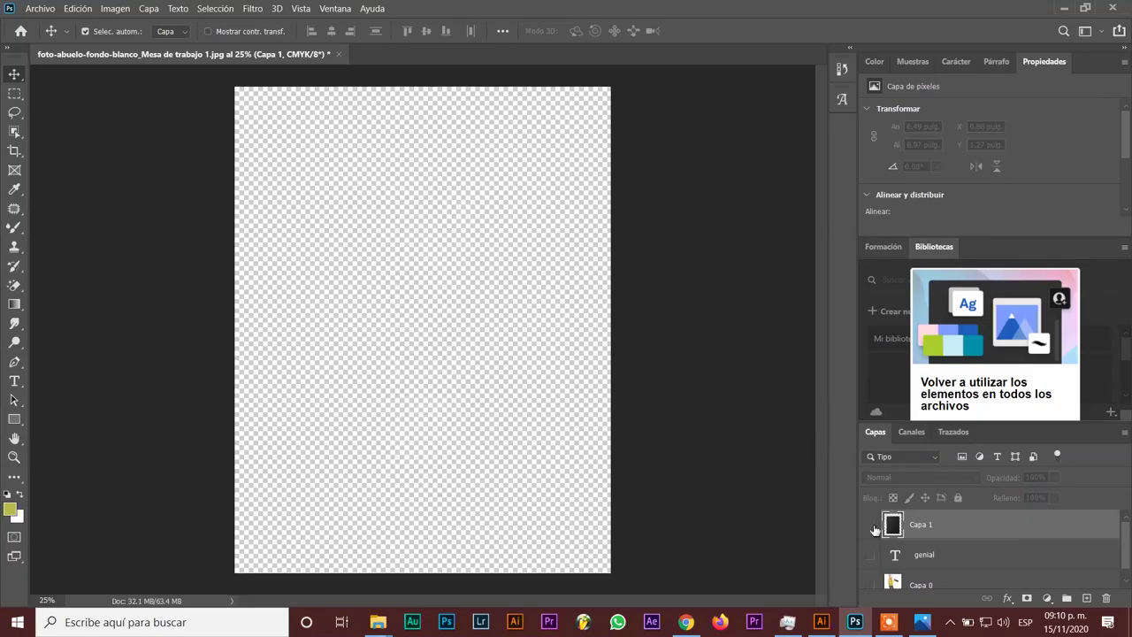
{"action": "left_click", "coordinate": [870, 585]}
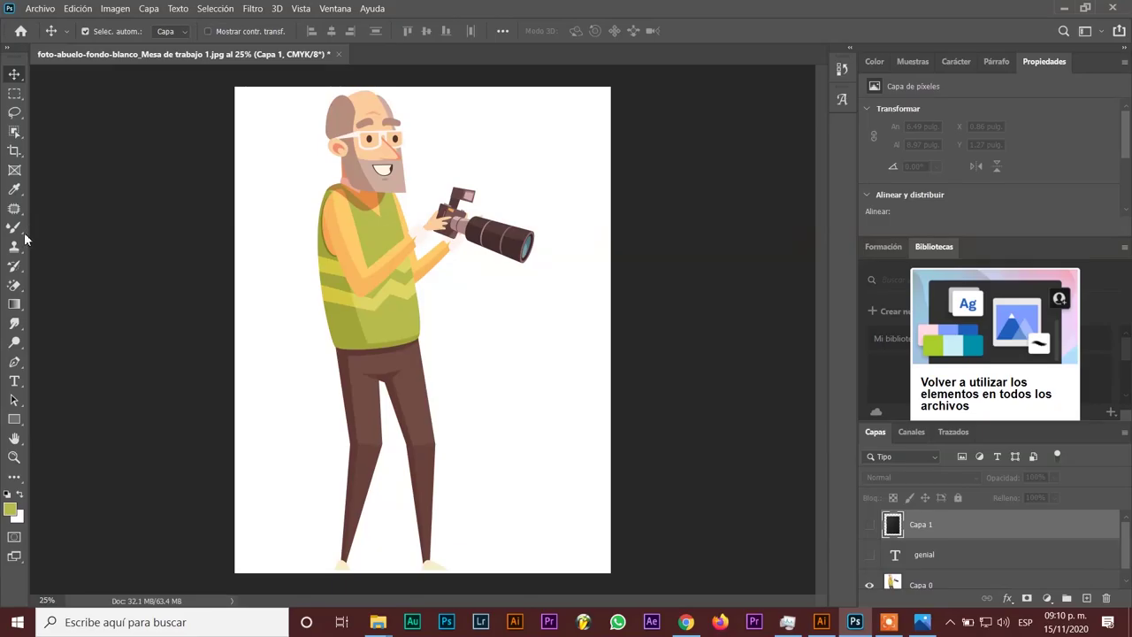
{"action": "left_click", "coordinate": [15, 284]}
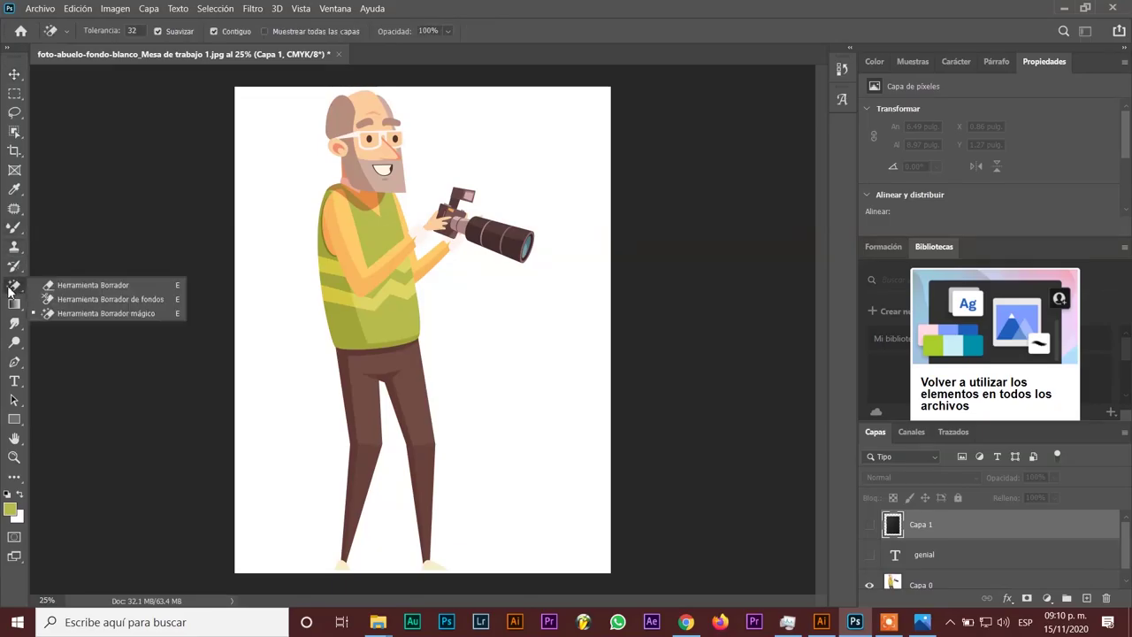
{"action": "left_click", "coordinate": [119, 313]}
{"action": "left_click", "coordinate": [515, 377]}
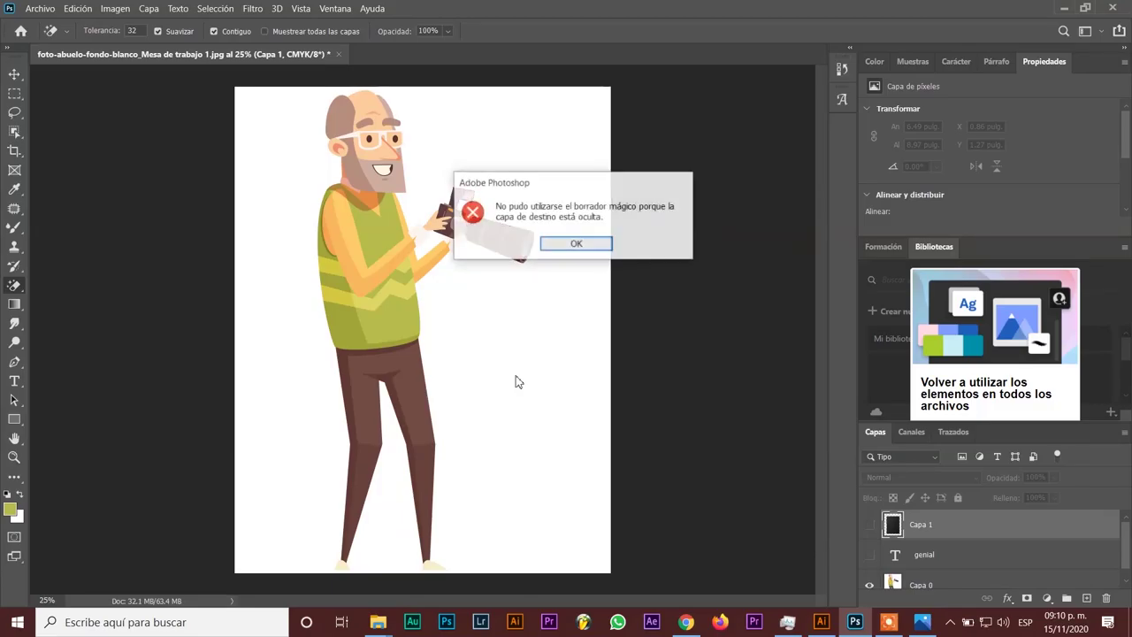
{"action": "left_click", "coordinate": [575, 248]}
{"action": "left_click", "coordinate": [508, 360]}
{"action": "left_click", "coordinate": [577, 245]}
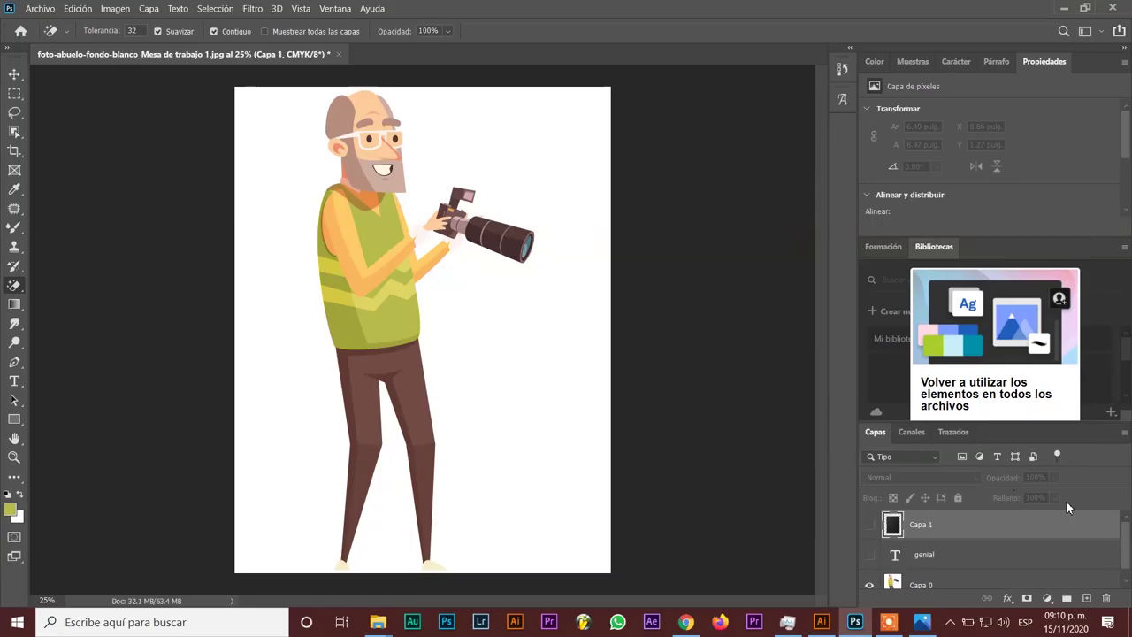
{"action": "left_click", "coordinate": [869, 525]}
{"action": "left_click", "coordinate": [869, 525]}
{"action": "left_click", "coordinate": [950, 587]}
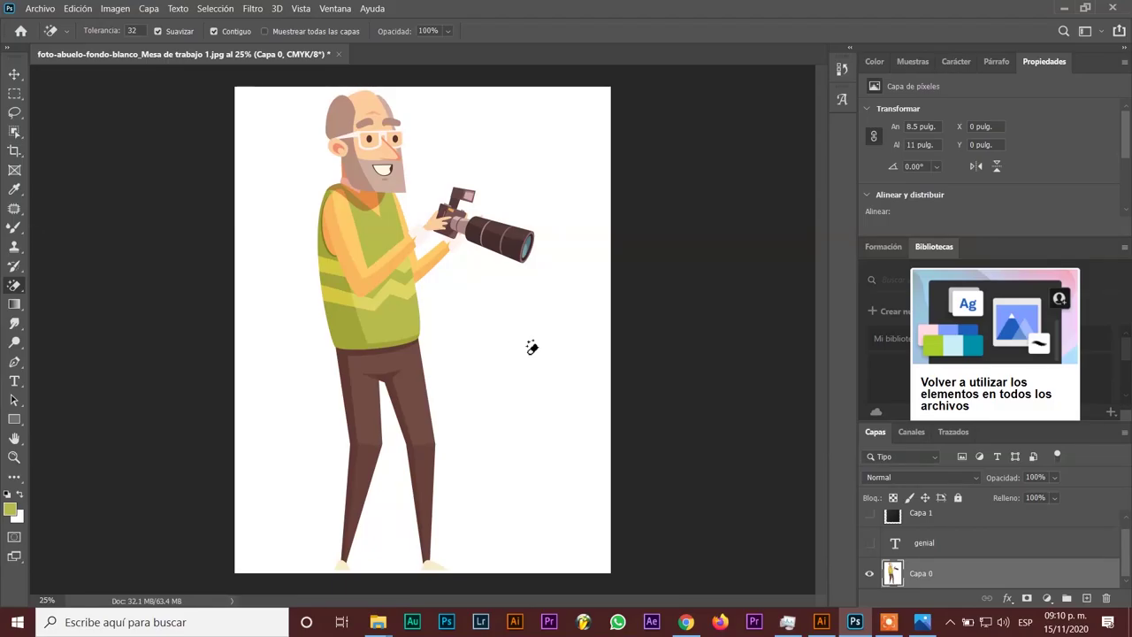
{"action": "left_click", "coordinate": [955, 523]}
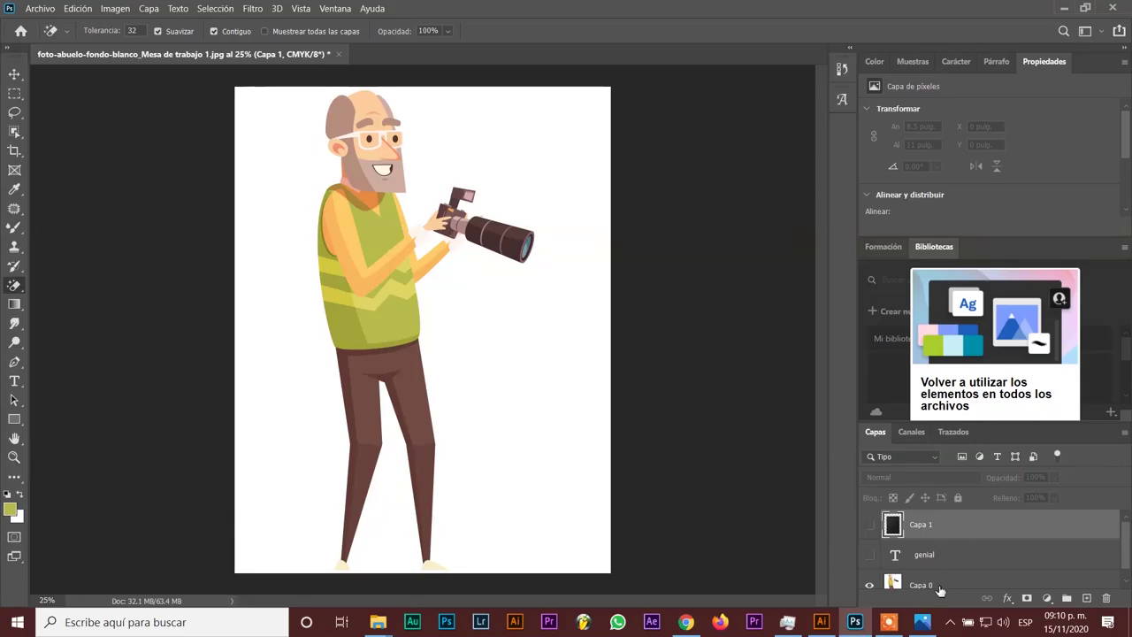
{"action": "left_click", "coordinate": [479, 359]}
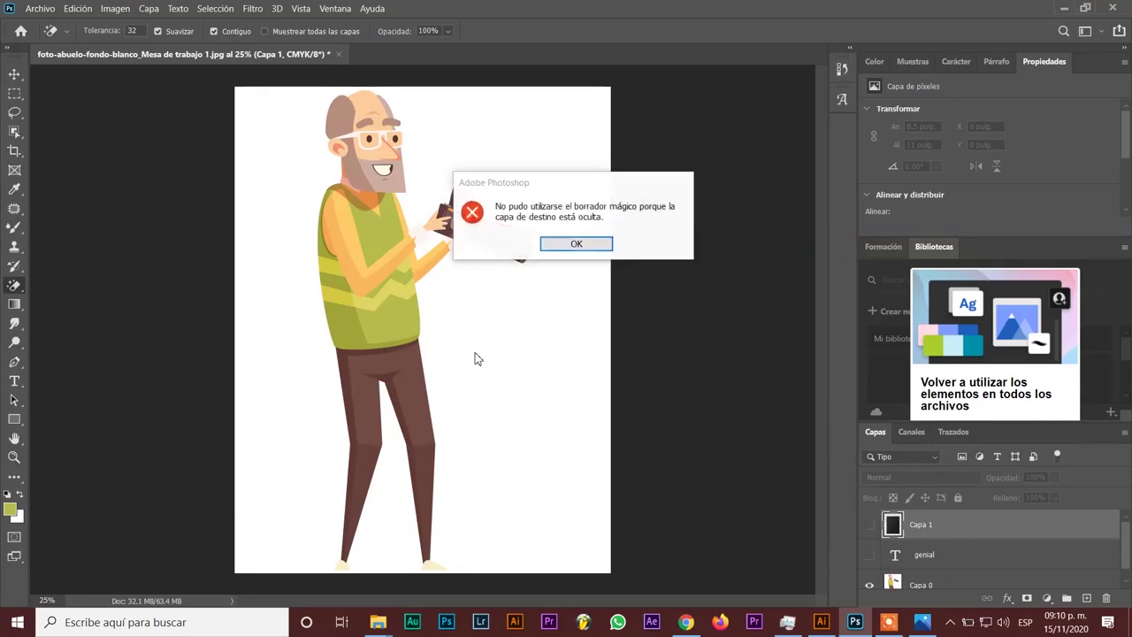
{"action": "left_click", "coordinate": [572, 244]}
{"action": "left_click", "coordinate": [953, 588]}
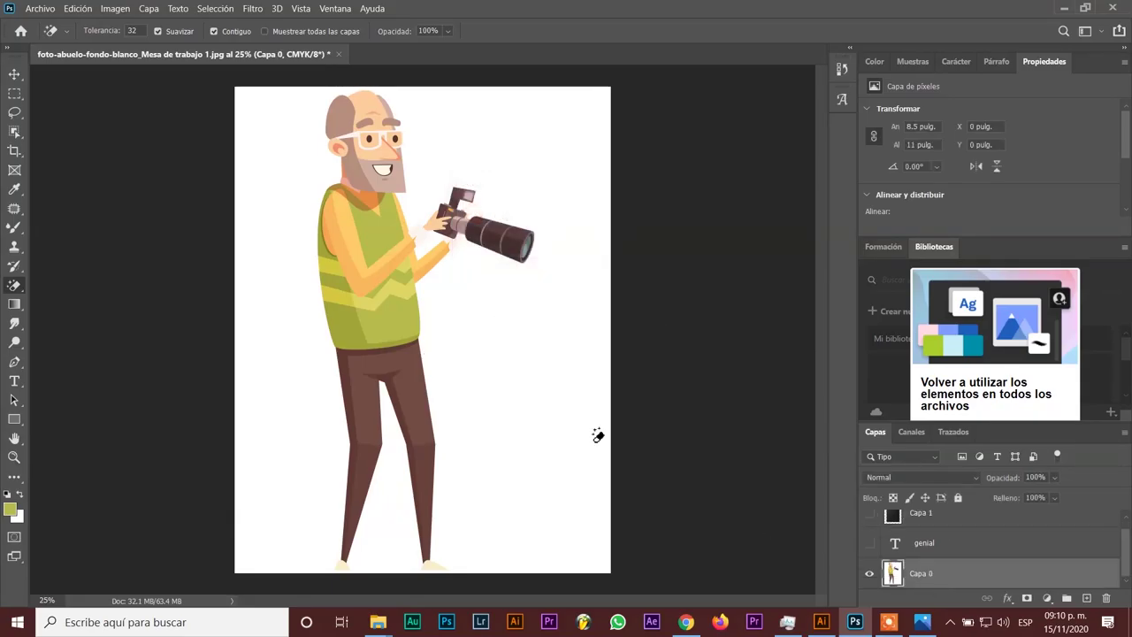
{"action": "left_click", "coordinate": [538, 400]}
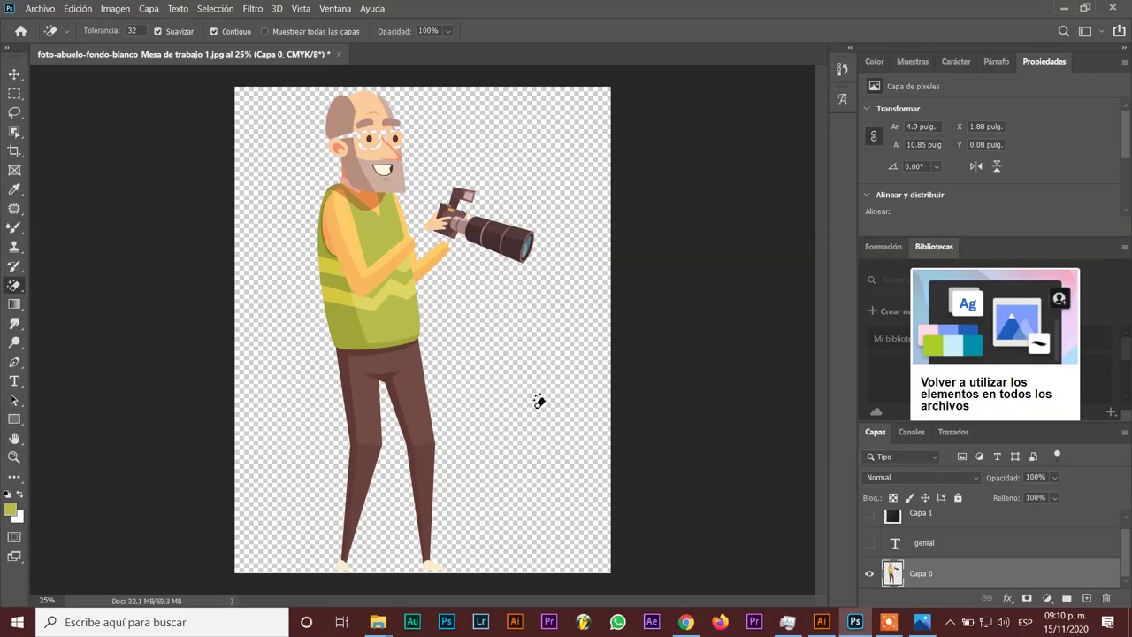
{"action": "scroll", "coordinate": [424, 151], "scroll_direction": "up", "scroll_amount": 3}
{"action": "key", "text": "ctrl+z"}
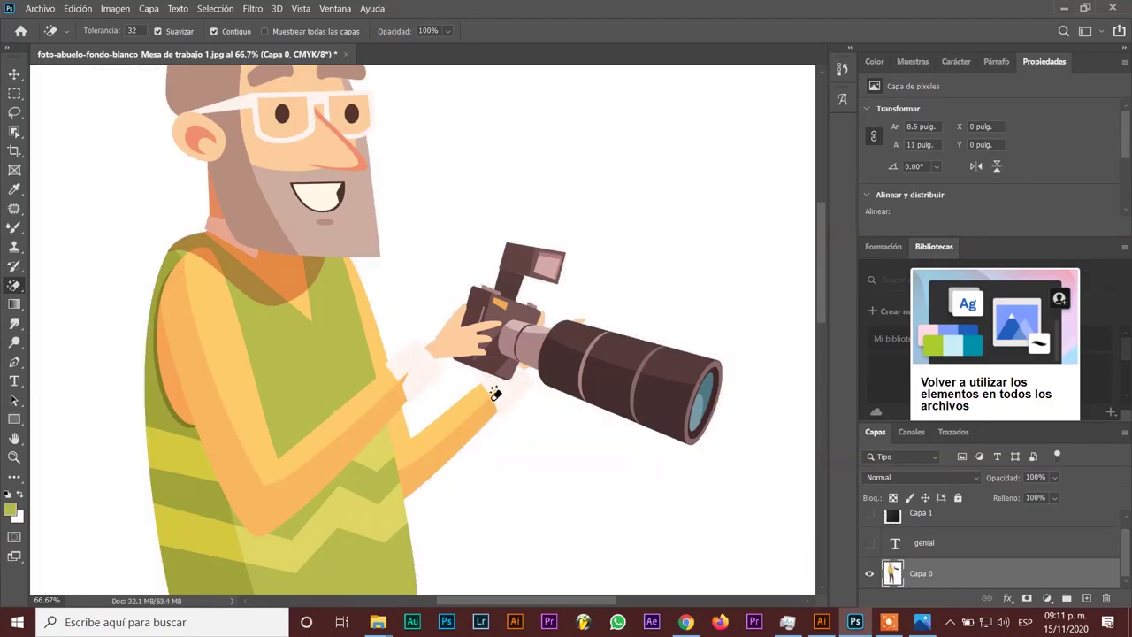
{"action": "scroll", "coordinate": [491, 193], "scroll_direction": "up", "scroll_amount": 1}
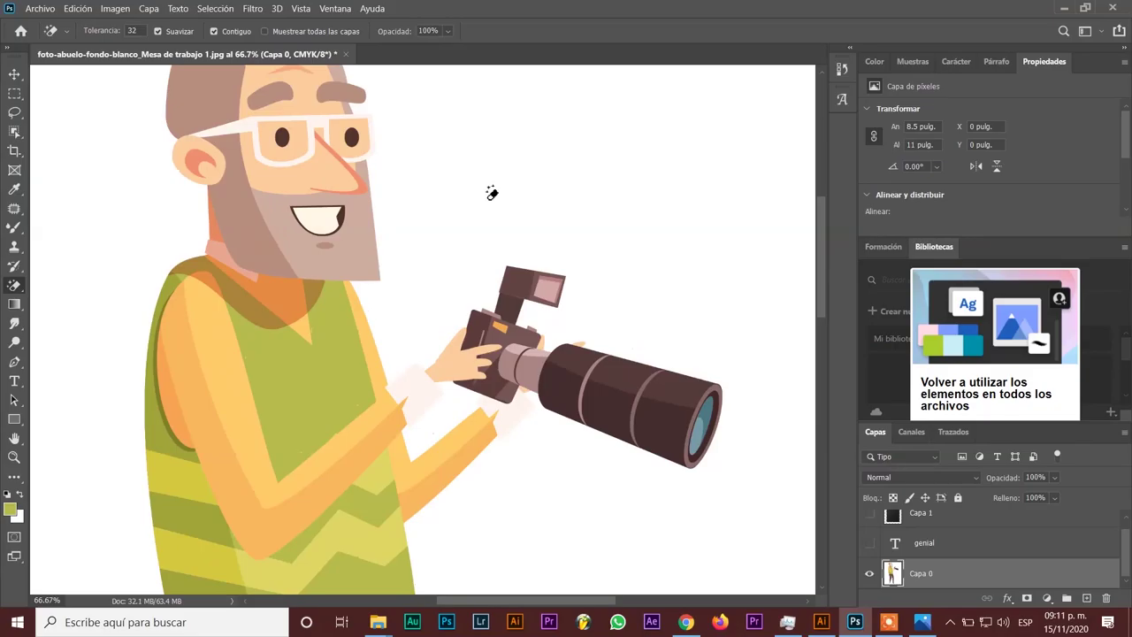
{"action": "left_click", "coordinate": [485, 188]}
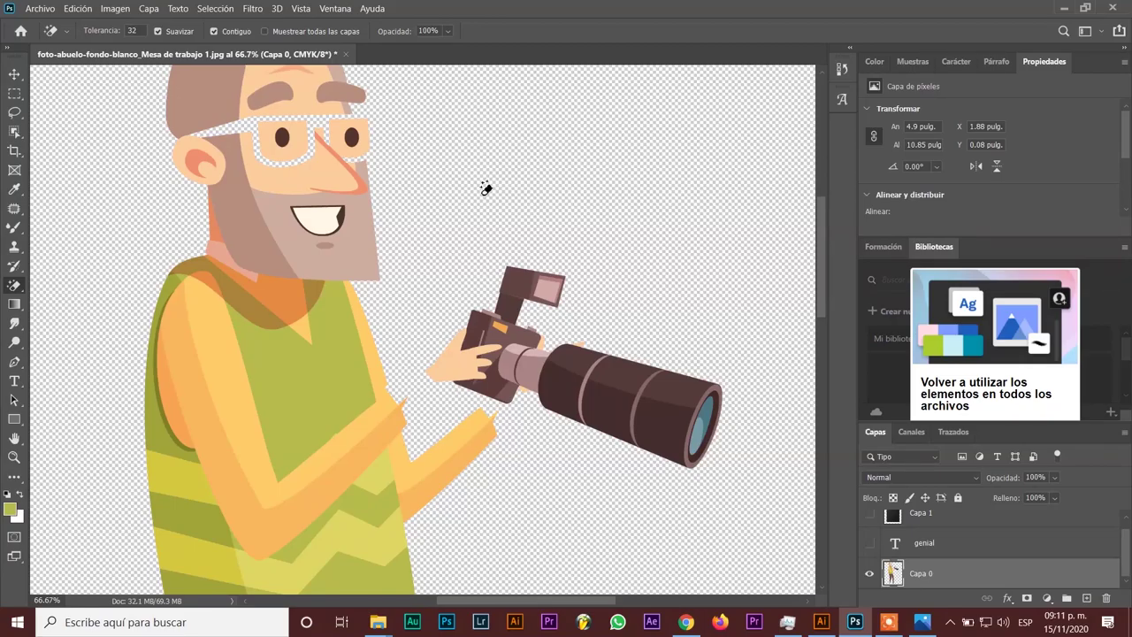
{"action": "key", "text": "ctrl+z"}
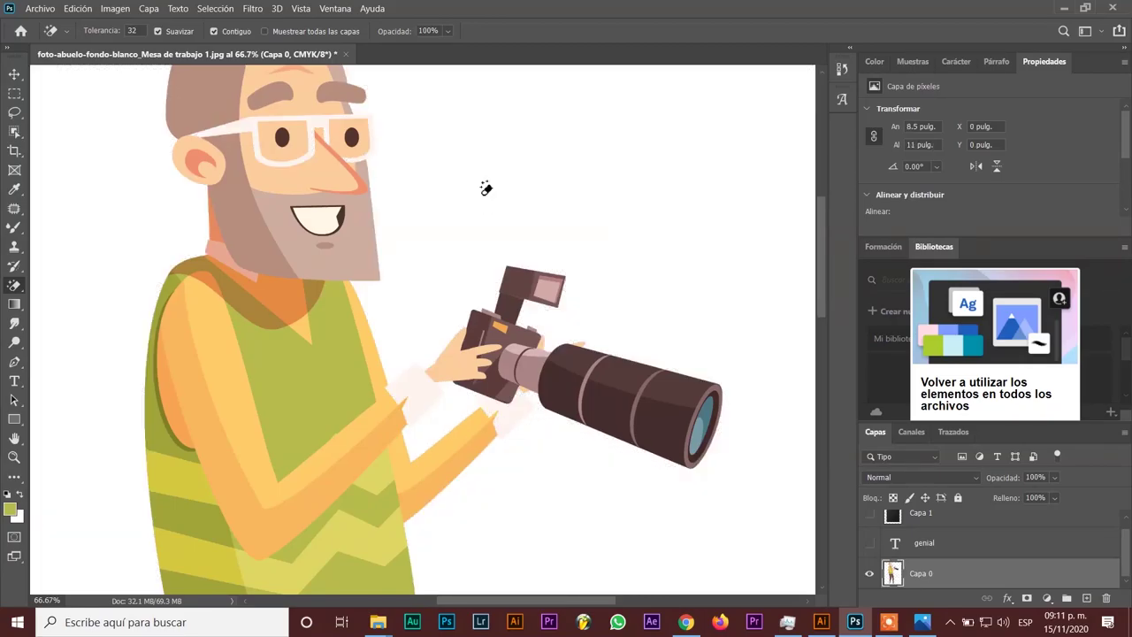
{"action": "key", "text": "ctrl+minus"}
{"action": "key", "text": "ctrl+minus"}
{"action": "key", "text": "ctrl+minus"}
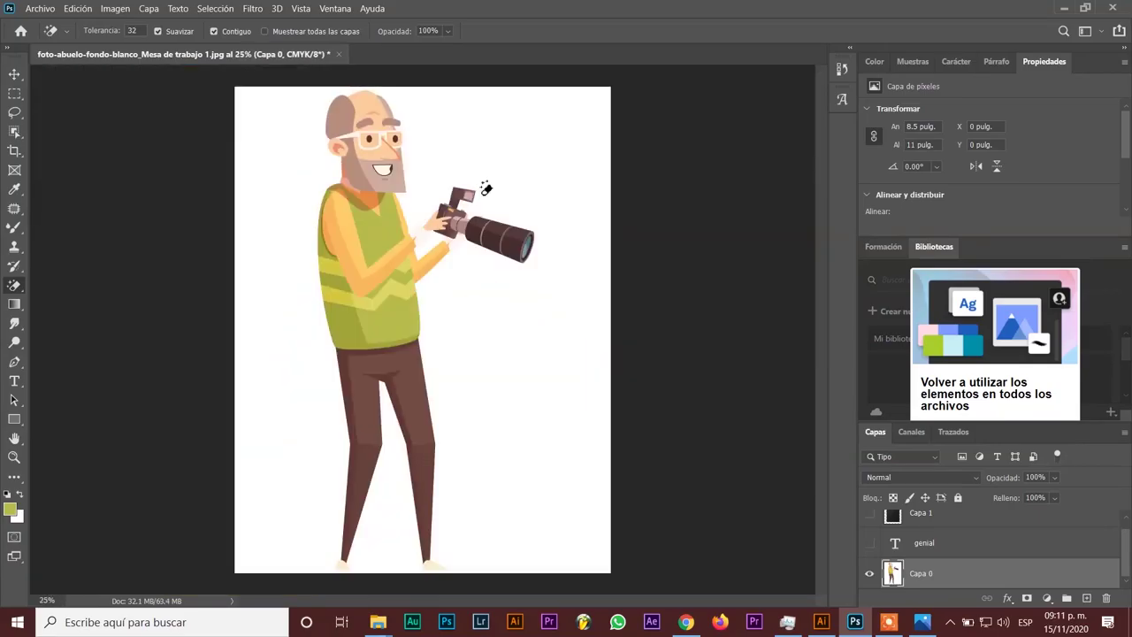
Step: With the plain Eraser, erase the white band right of the man's waist toward the camera
{"action": "right_click", "coordinate": [16, 287]}
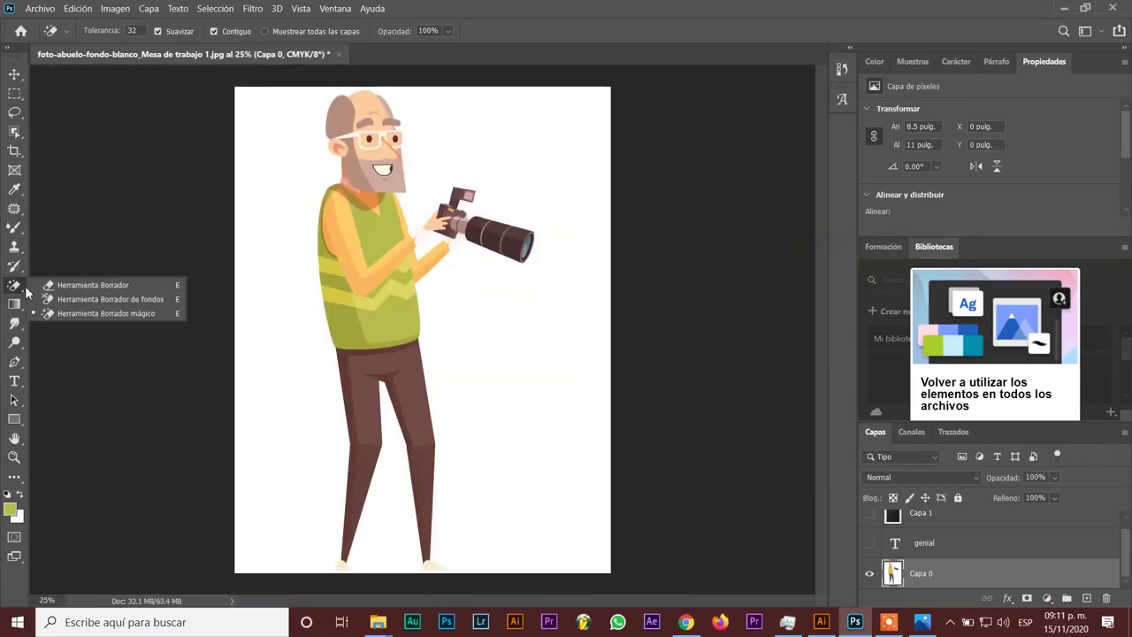
{"action": "left_click", "coordinate": [93, 285]}
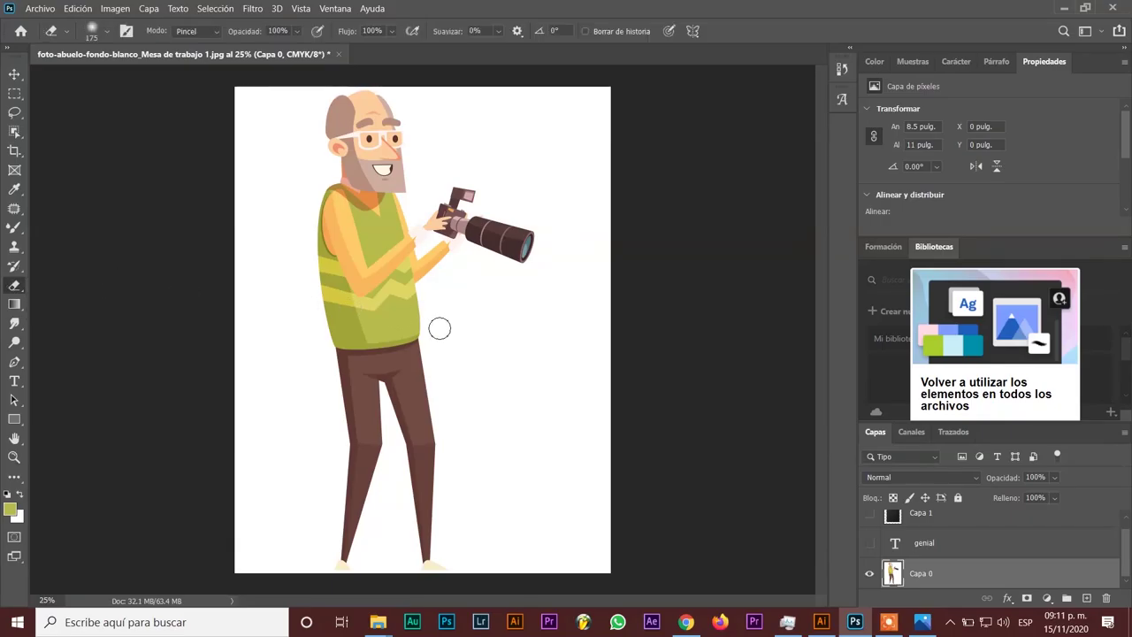
{"action": "left_click_drag", "start_coordinate": [436, 331], "coordinate": [790, 356]}
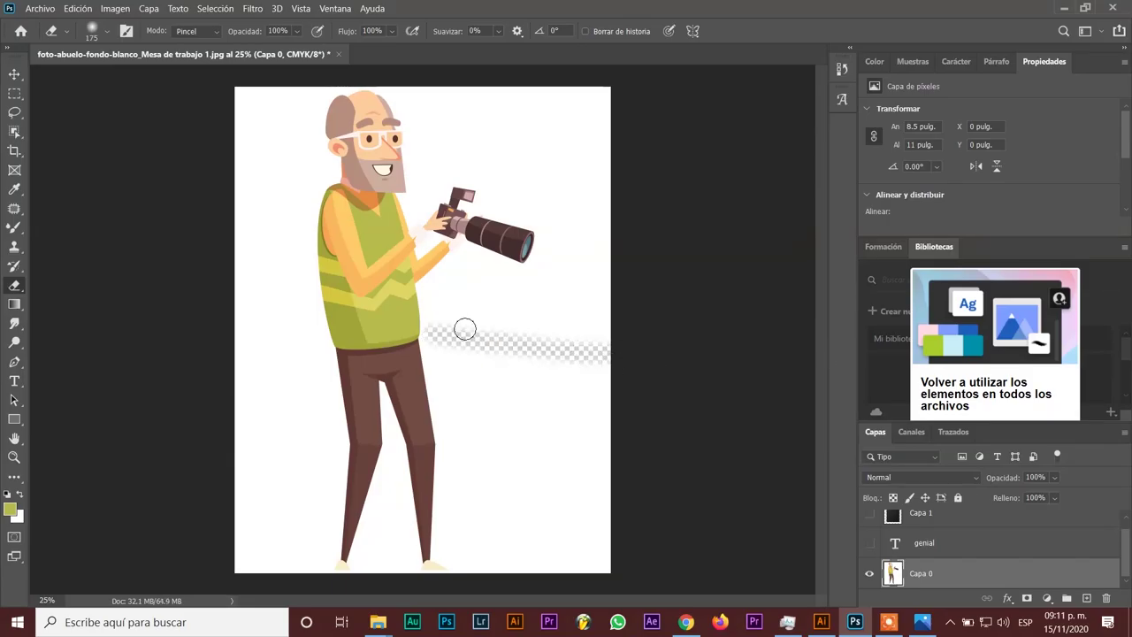
{"action": "left_click_drag", "start_coordinate": [457, 326], "coordinate": [695, 331]}
{"action": "mouse_move", "coordinate": [480, 315]}
{"action": "left_mouse_down"}
{"action": "mouse_move", "coordinate": [600, 288]}
{"action": "mouse_move", "coordinate": [644, 316]}
{"action": "left_mouse_up"}
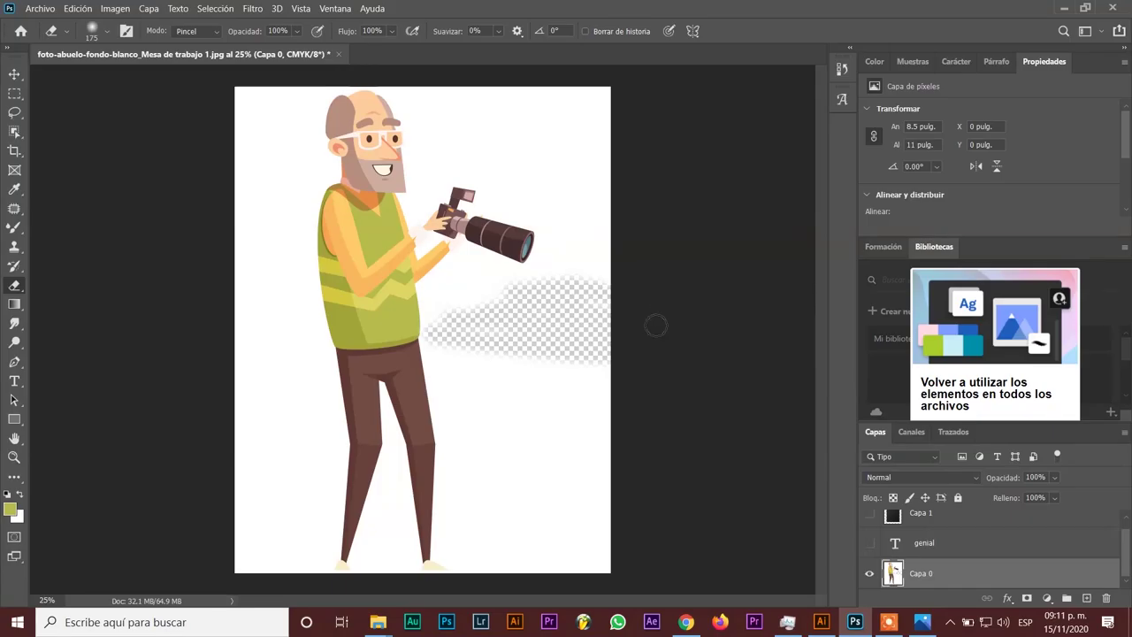
{"action": "left_click_drag", "start_coordinate": [433, 336], "coordinate": [439, 384]}
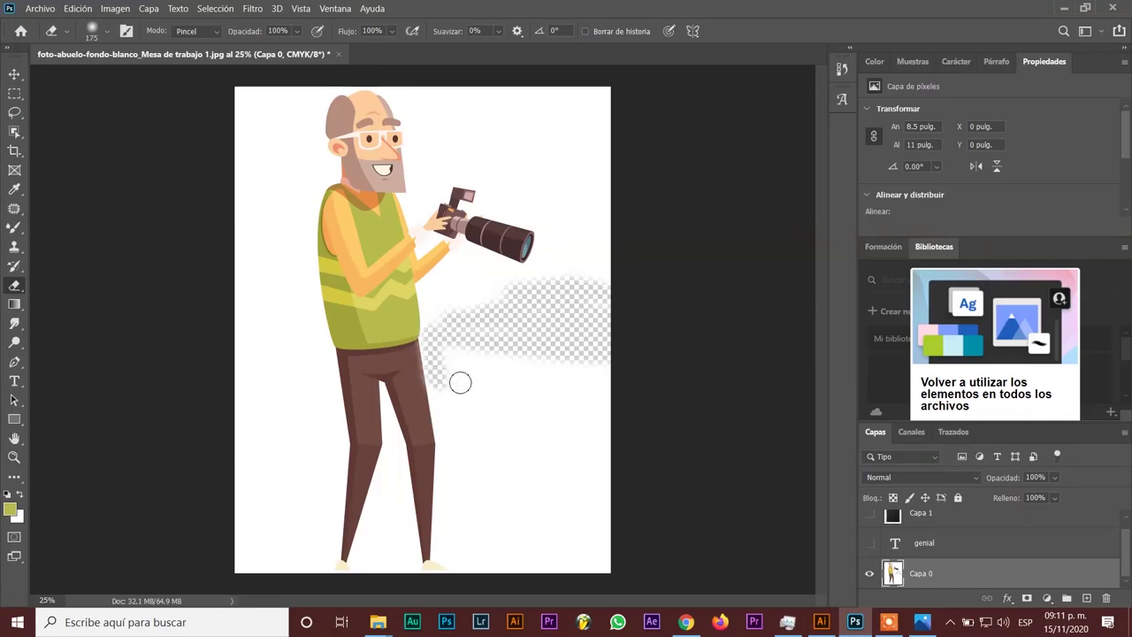
{"action": "key", "text": "ctrl+z"}
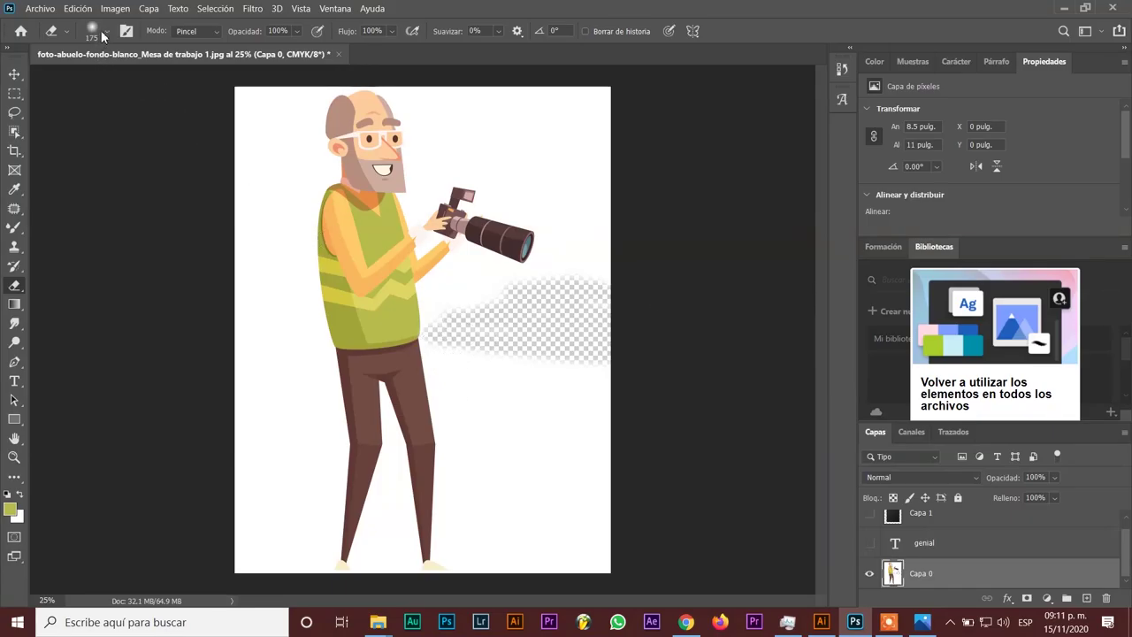
Step: Enlarge the eraser to 191 px, then 466 px, and erase the white down to the bottom edge
{"action": "left_click", "coordinate": [106, 33]}
{"action": "mouse_move", "coordinate": [129, 77]}
{"action": "left_mouse_down"}
{"action": "mouse_move", "coordinate": [90, 78]}
{"action": "mouse_move", "coordinate": [121, 114]}
{"action": "left_mouse_up"}
{"action": "left_click_drag", "start_coordinate": [92, 77], "coordinate": [97, 78]}
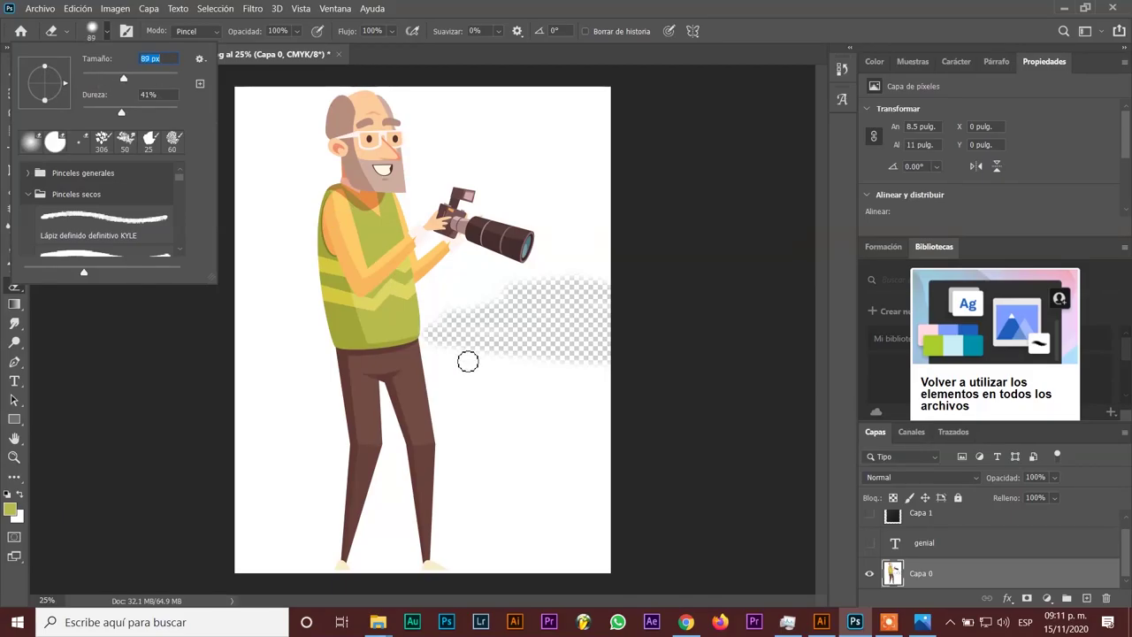
{"action": "left_click_drag", "start_coordinate": [124, 78], "coordinate": [152, 78]}
{"action": "left_click", "coordinate": [531, 527]}
{"action": "mouse_move", "coordinate": [531, 527]}
{"action": "left_mouse_down"}
{"action": "mouse_move", "coordinate": [522, 358]}
{"action": "mouse_move", "coordinate": [561, 558]}
{"action": "left_mouse_up"}
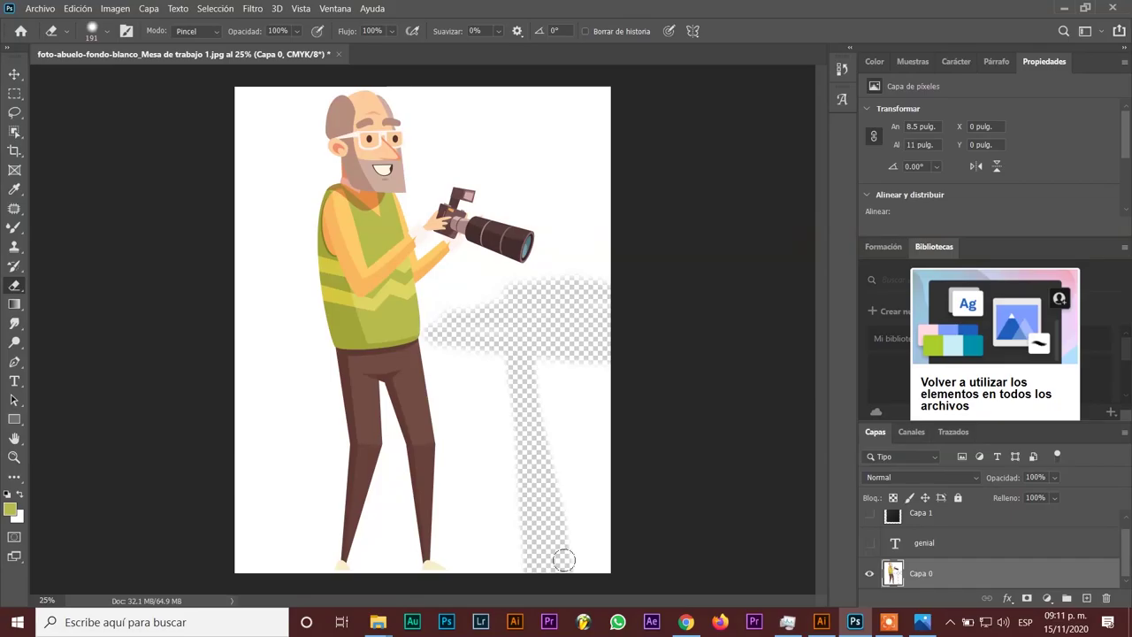
{"action": "left_click", "coordinate": [108, 32]}
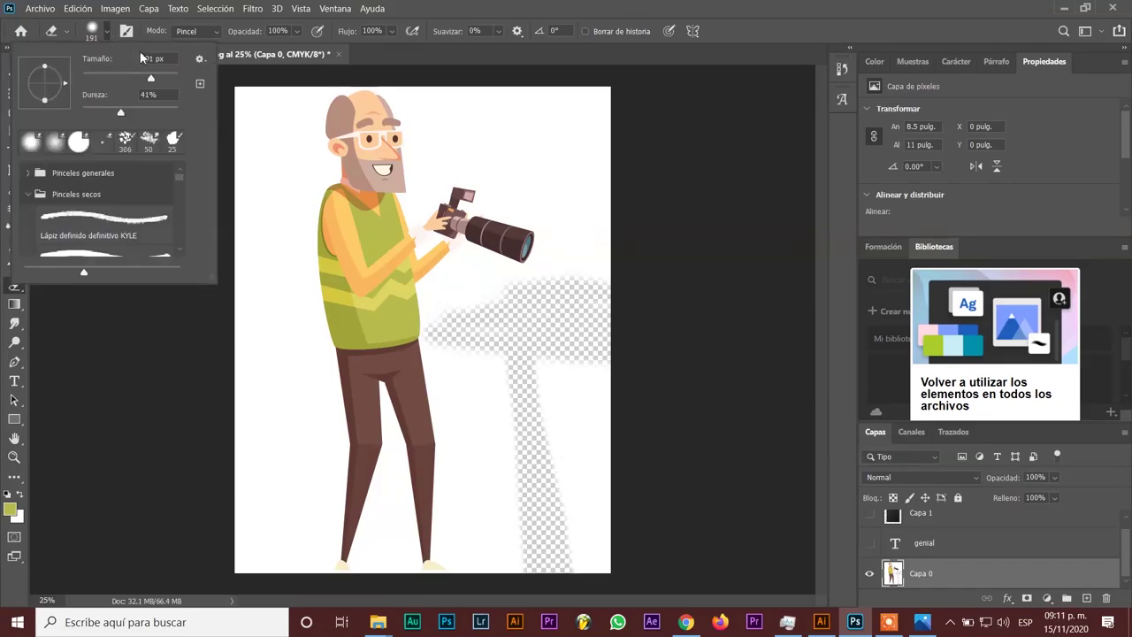
{"action": "key", "text": "Return"}
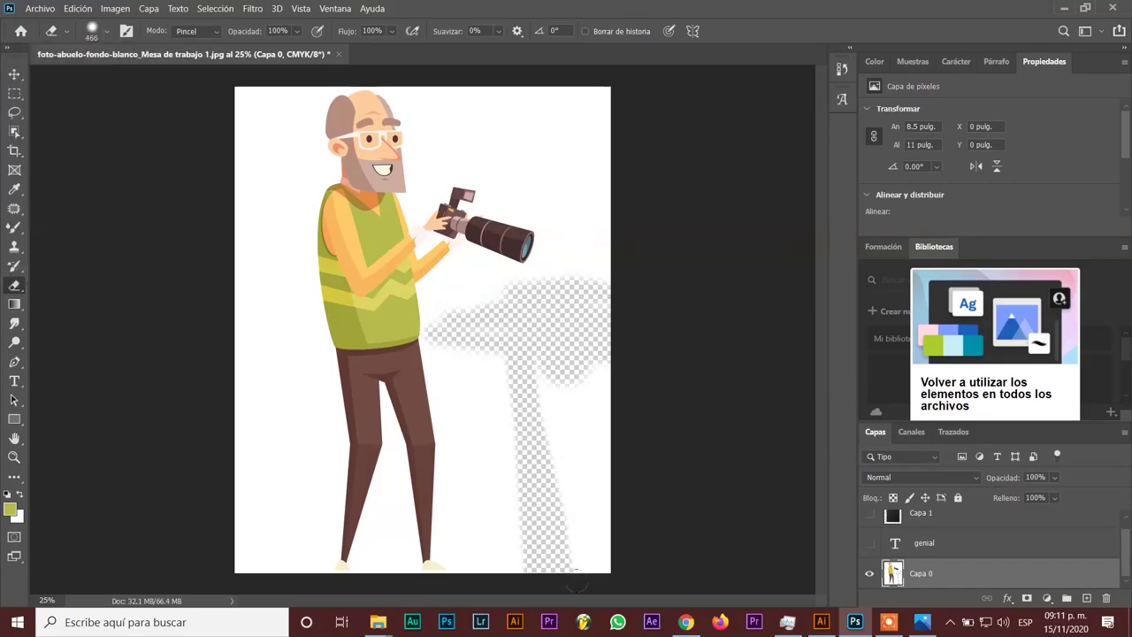
{"action": "left_click_drag", "start_coordinate": [553, 364], "coordinate": [566, 565]}
{"action": "left_click_drag", "start_coordinate": [484, 335], "coordinate": [479, 413]}
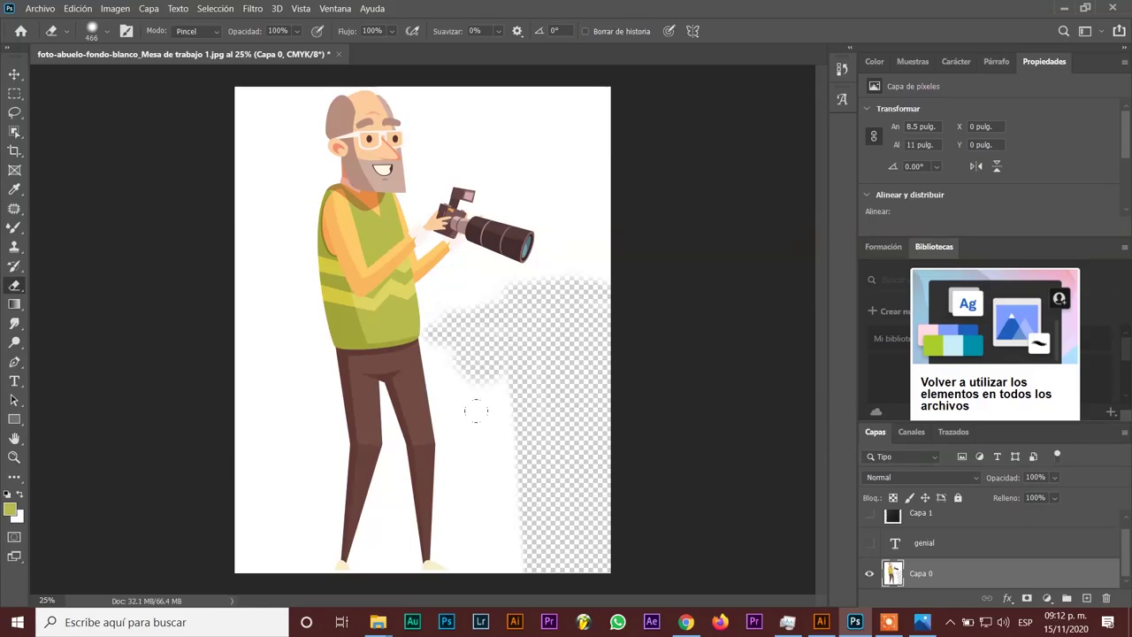
{"action": "left_click_drag", "start_coordinate": [464, 324], "coordinate": [448, 370]}
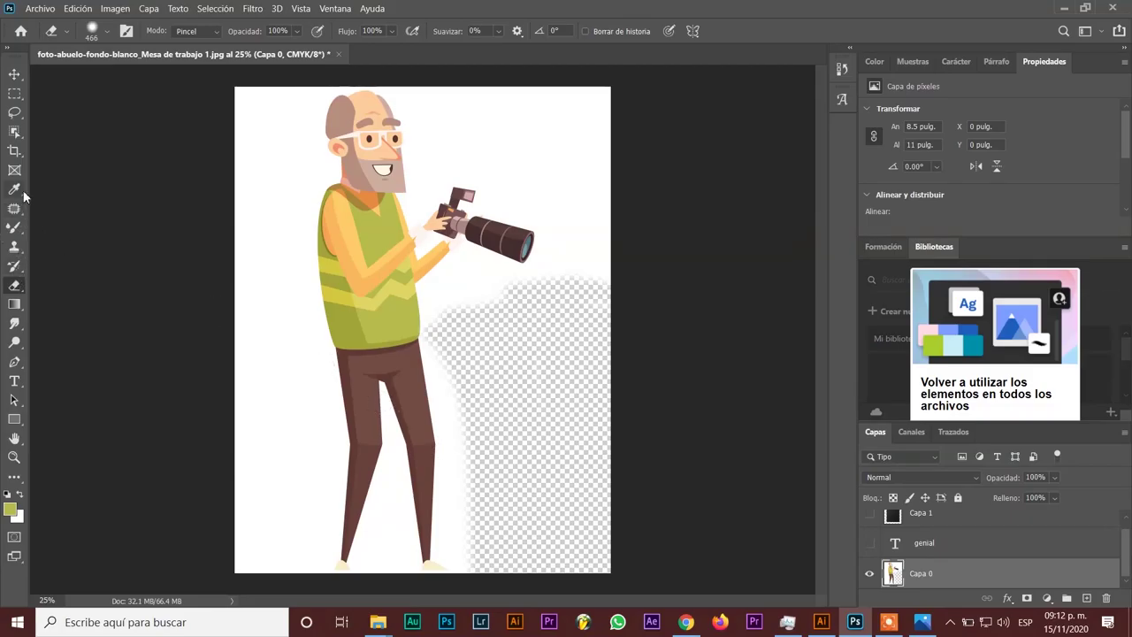
Step: Choose the Quick Selection Tool in Add mode with a 64 px brush
{"action": "left_click", "coordinate": [14, 112]}
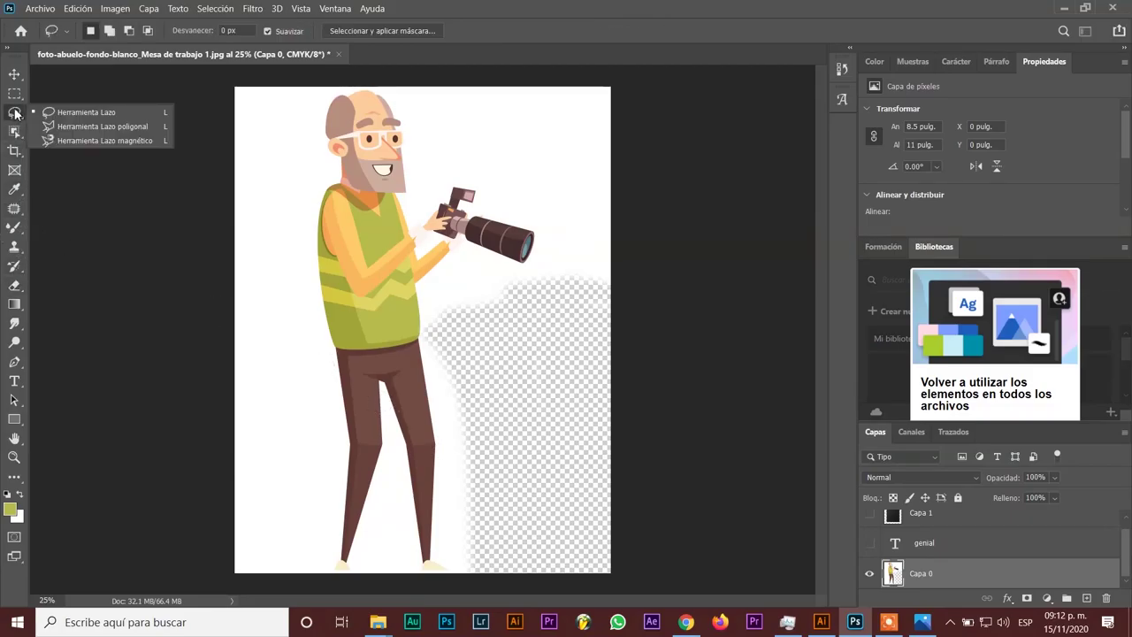
{"action": "left_click", "coordinate": [14, 131]}
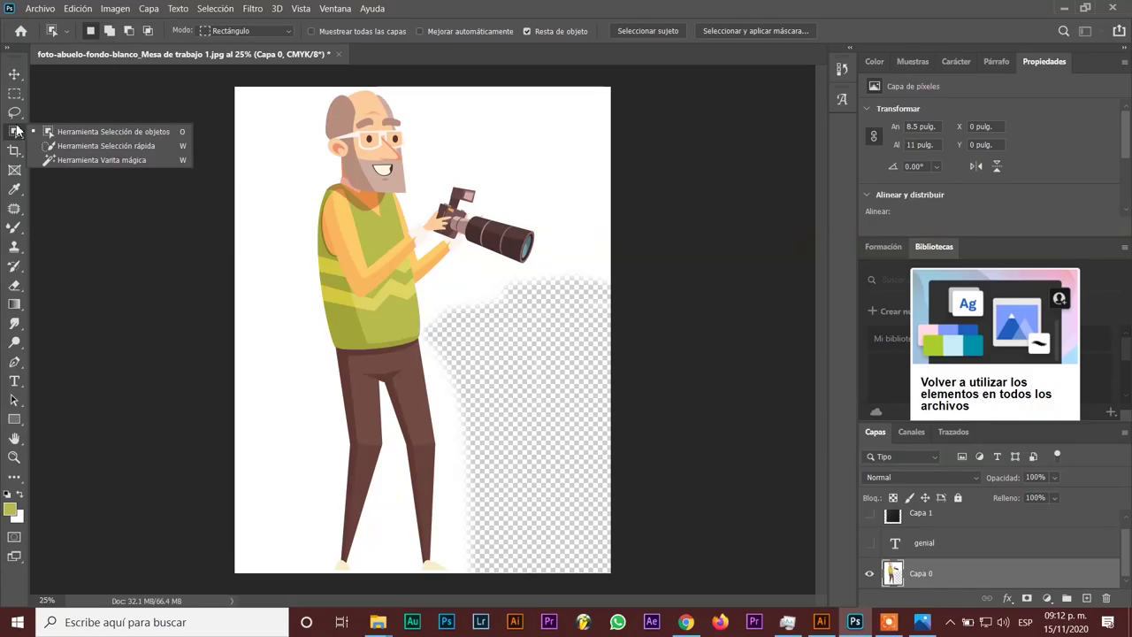
{"action": "left_click", "coordinate": [87, 145]}
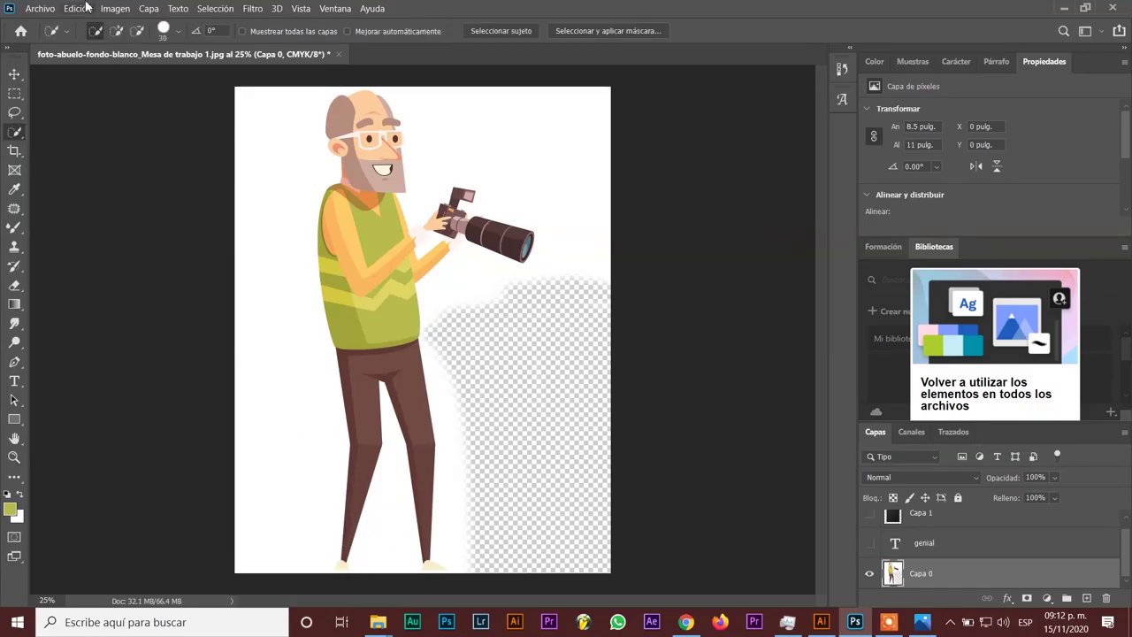
{"action": "left_click", "coordinate": [117, 31]}
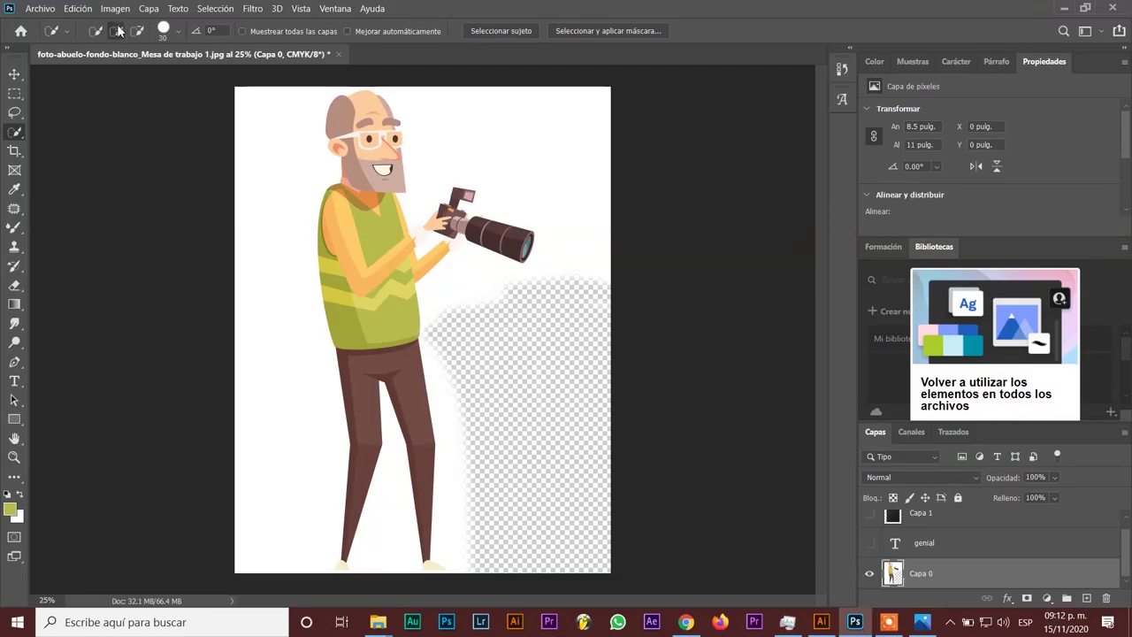
{"action": "left_click", "coordinate": [179, 32]}
{"action": "left_click_drag", "start_coordinate": [119, 73], "coordinate": [142, 78]}
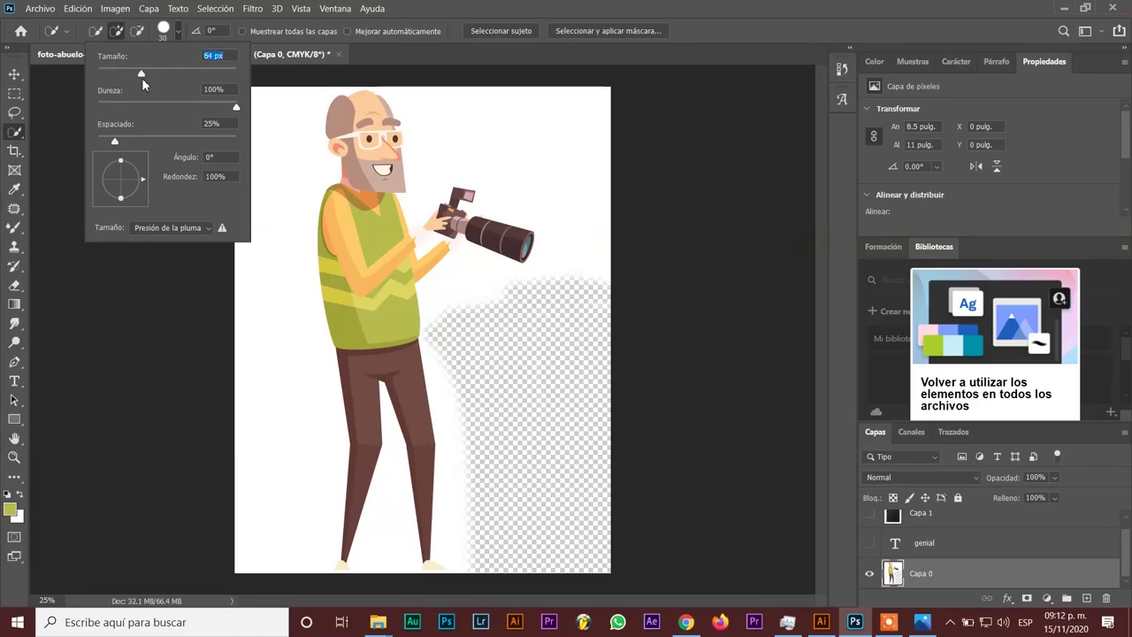
Step: Select the old man from legs to head, add both shoes, and subtract the white beside and between his legs
{"action": "left_click", "coordinate": [341, 578]}
{"action": "mouse_move", "coordinate": [346, 442]}
{"action": "left_mouse_down"}
{"action": "mouse_move", "coordinate": [363, 149]}
{"action": "mouse_move", "coordinate": [400, 135]}
{"action": "mouse_move", "coordinate": [445, 223]}
{"action": "mouse_move", "coordinate": [507, 250]}
{"action": "left_mouse_up"}
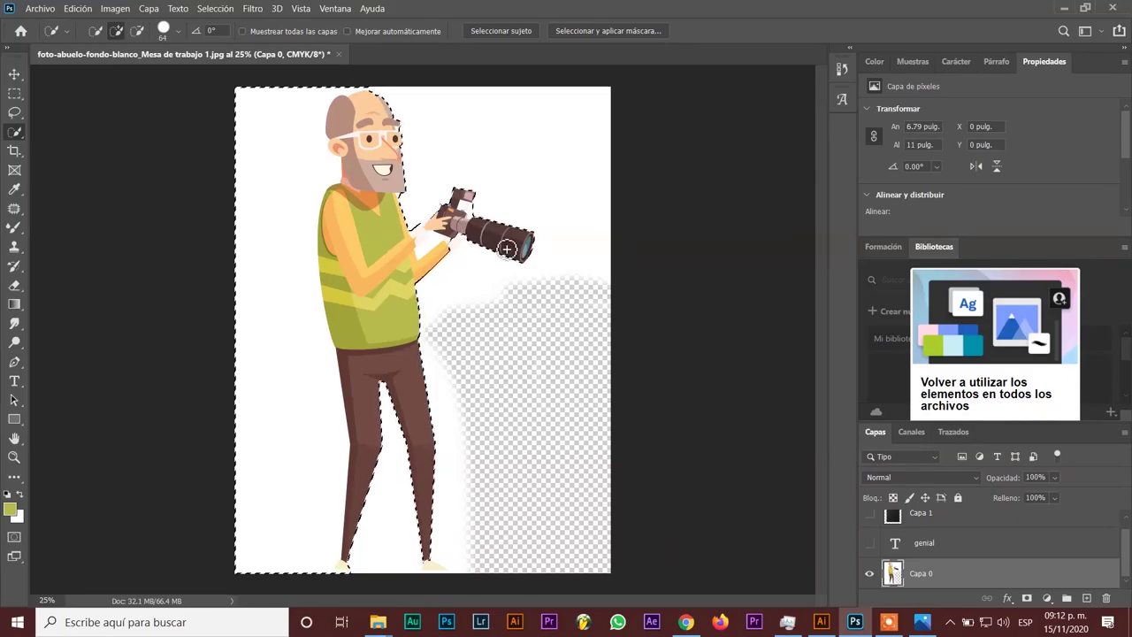
{"action": "left_click", "coordinate": [137, 34]}
{"action": "left_click_drag", "start_coordinate": [247, 96], "coordinate": [279, 174]}
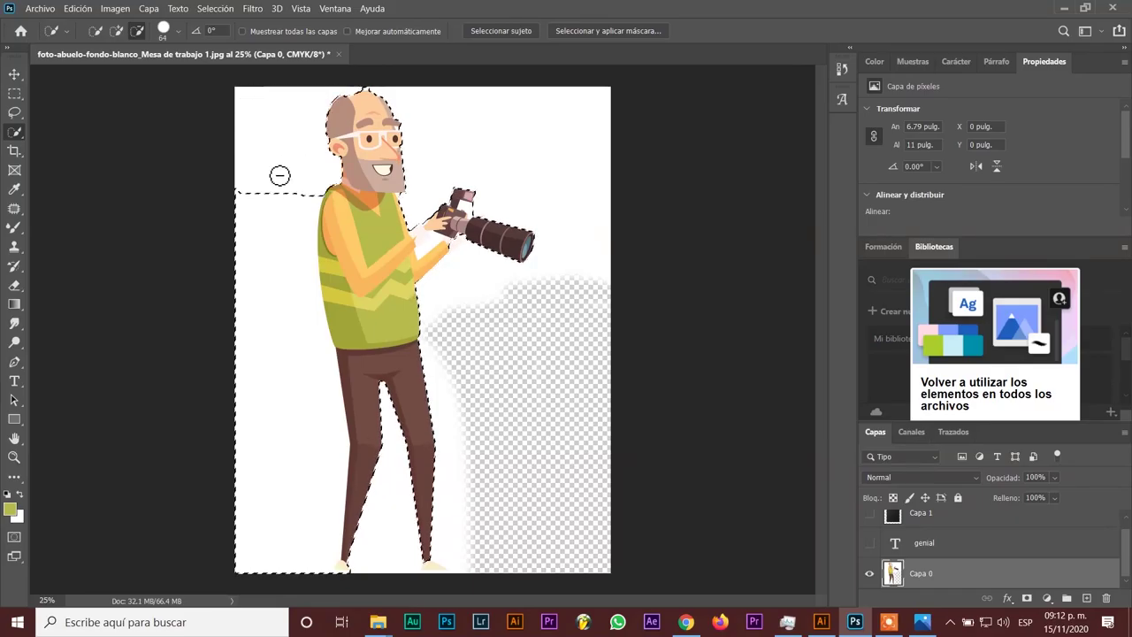
{"action": "mouse_move", "coordinate": [283, 324]}
{"action": "left_mouse_down"}
{"action": "mouse_move", "coordinate": [286, 344]}
{"action": "mouse_move", "coordinate": [245, 351]}
{"action": "mouse_move", "coordinate": [286, 515]}
{"action": "mouse_move", "coordinate": [361, 414]}
{"action": "mouse_move", "coordinate": [350, 451]}
{"action": "left_mouse_up"}
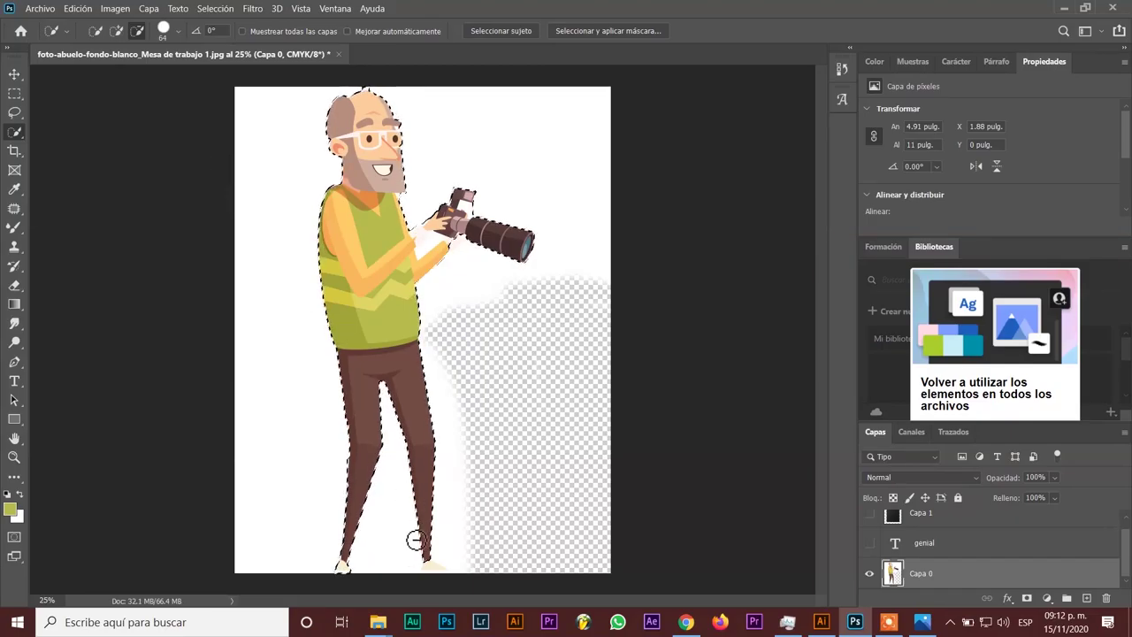
{"action": "key", "text": "alt"}
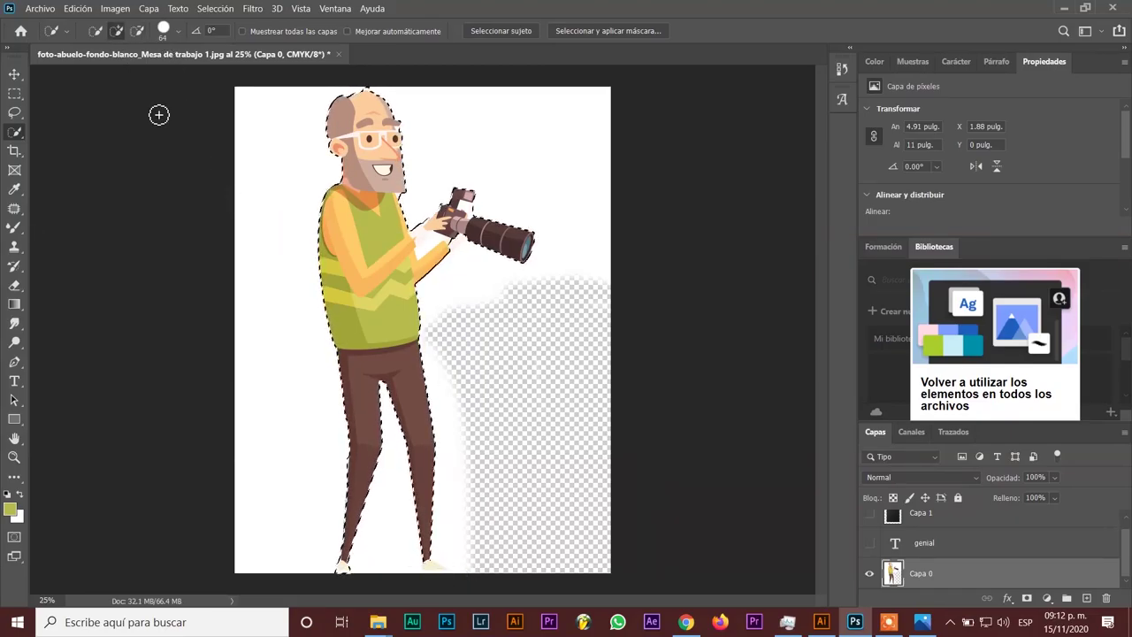
{"action": "left_click_drag", "start_coordinate": [434, 566], "coordinate": [443, 571]}
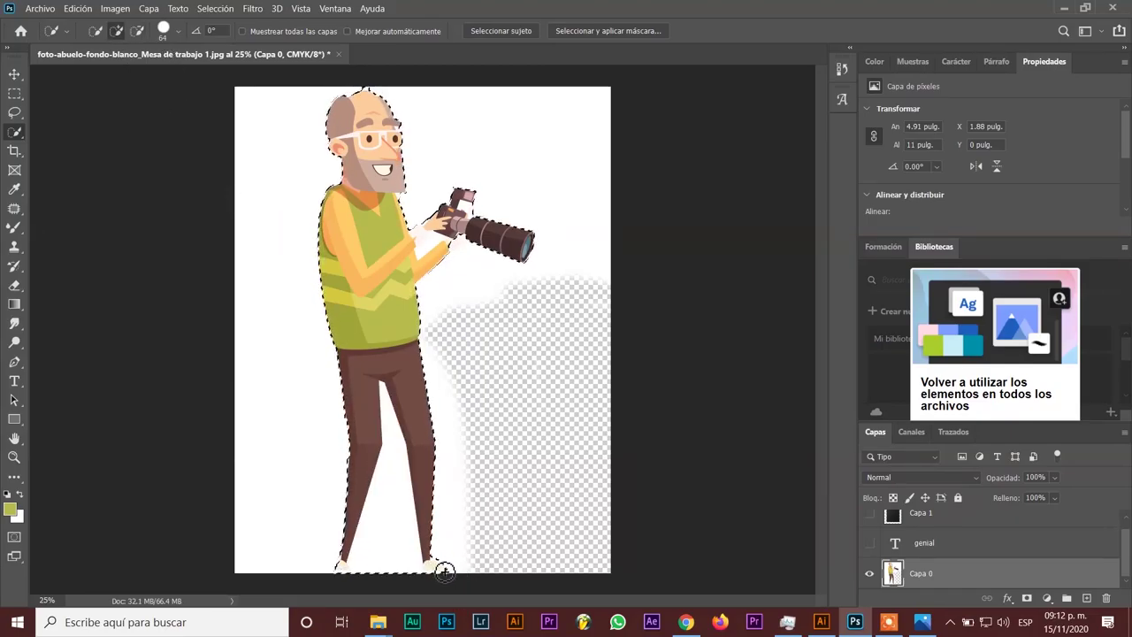
{"action": "left_click", "coordinate": [137, 32]}
{"action": "left_click_drag", "start_coordinate": [390, 576], "coordinate": [390, 539]}
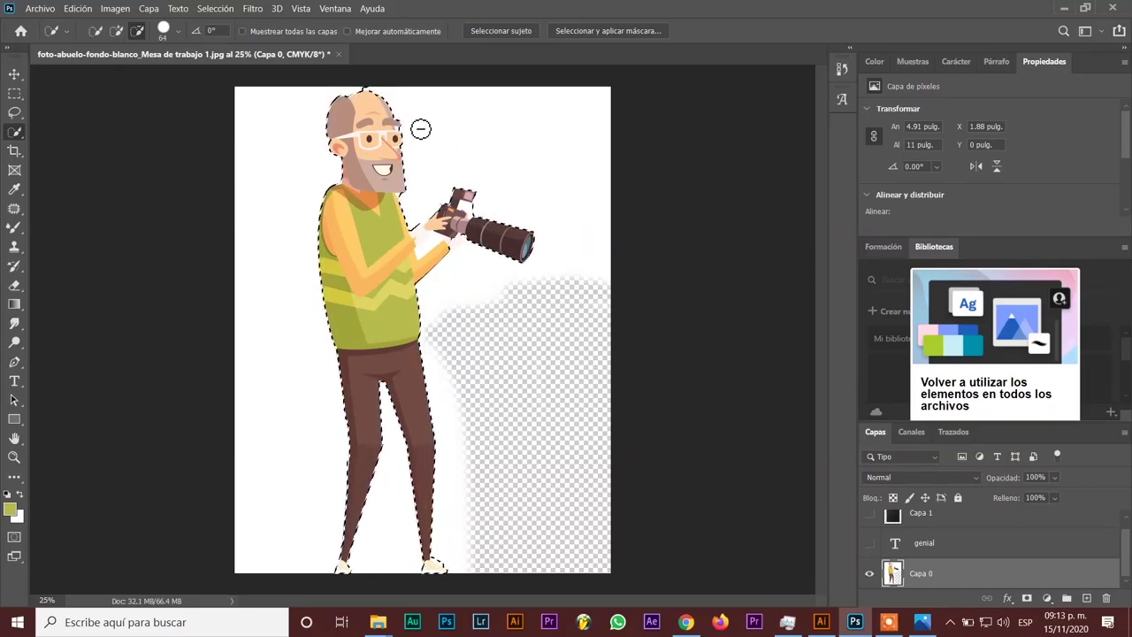
Step: Zoom to 100% on the old man's head to inspect the selection edges in Add mode
{"action": "key", "text": "ctrl+plus"}
{"action": "key", "text": "ctrl+plus"}
{"action": "key", "text": "ctrl+plus"}
{"action": "key", "text": "ctrl+plus"}
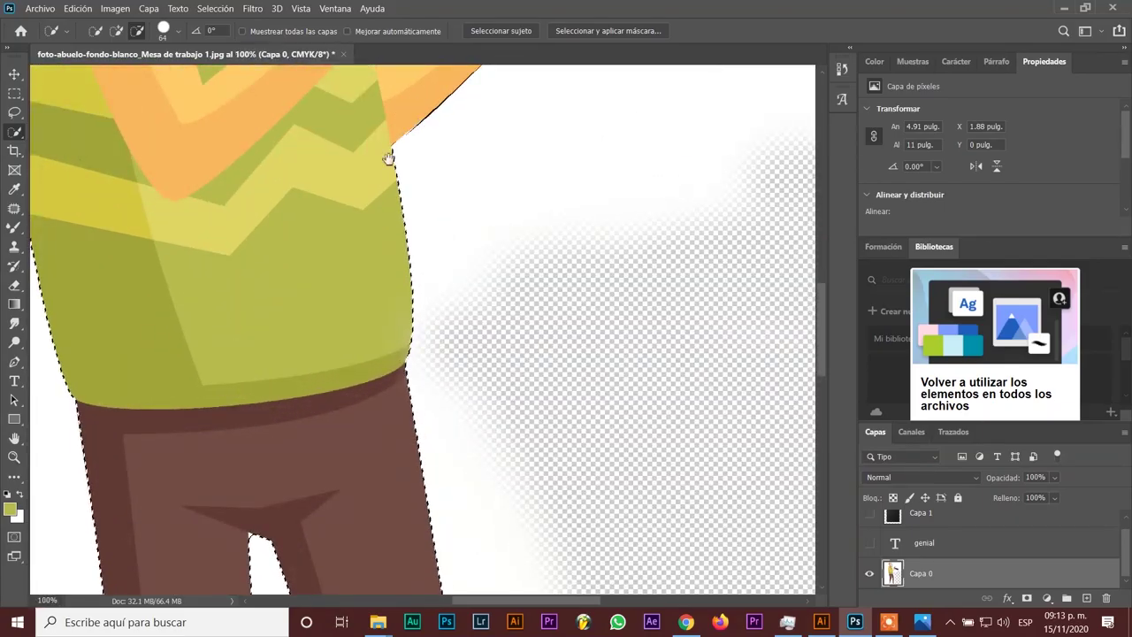
{"action": "left_click_drag", "start_coordinate": [392, 157], "coordinate": [531, 566]}
{"action": "left_click_drag", "start_coordinate": [495, 133], "coordinate": [497, 414]}
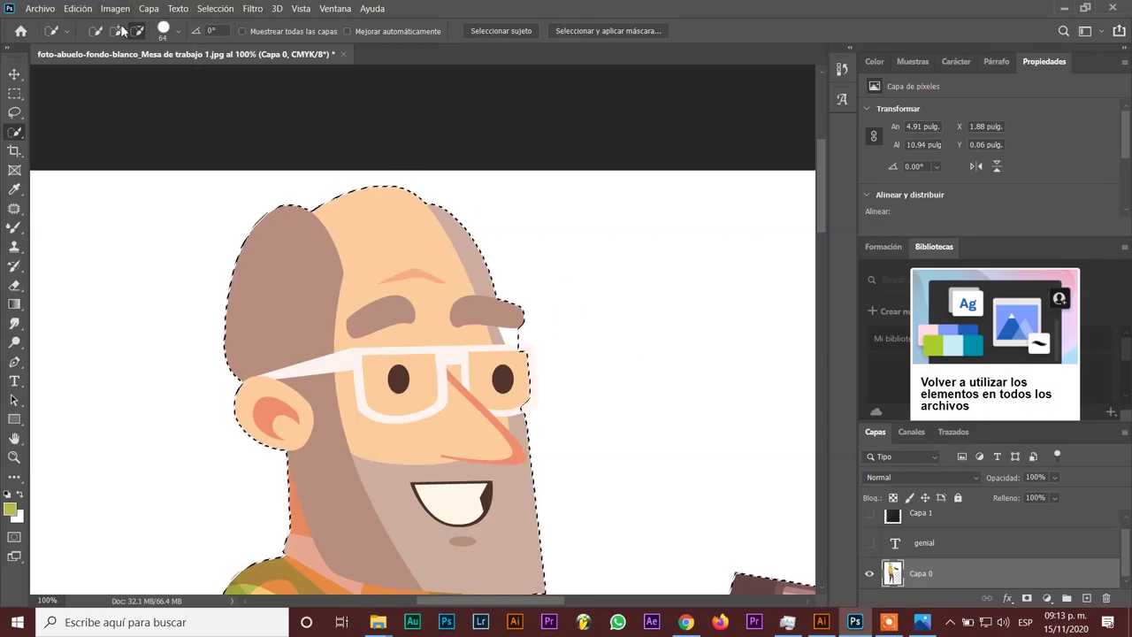
{"action": "left_click", "coordinate": [179, 34]}
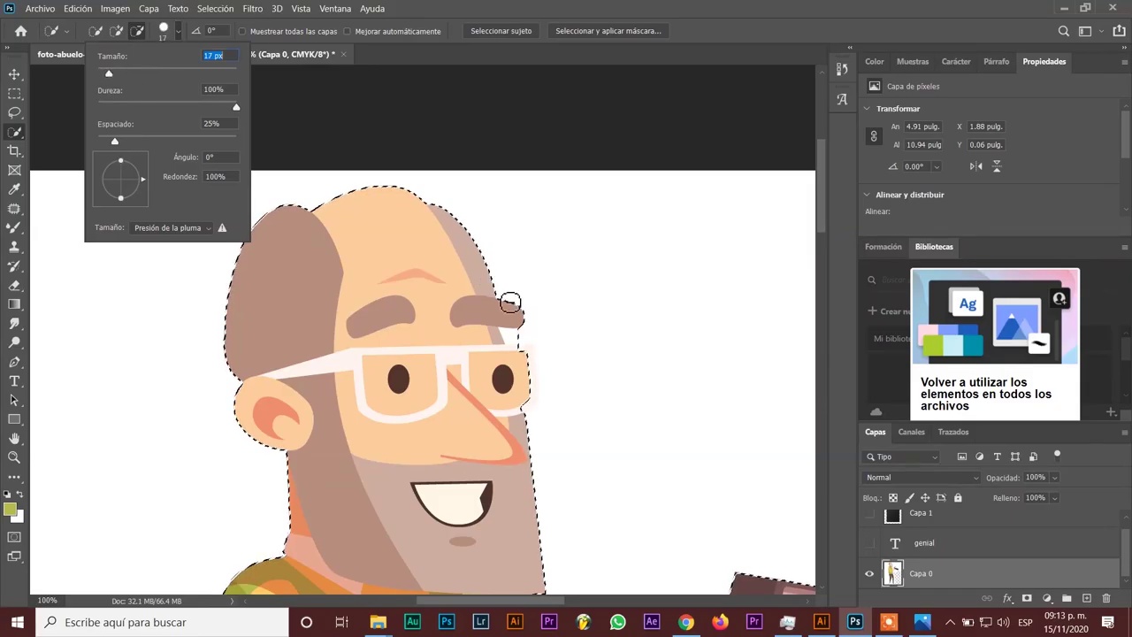
{"action": "key", "text": "Return"}
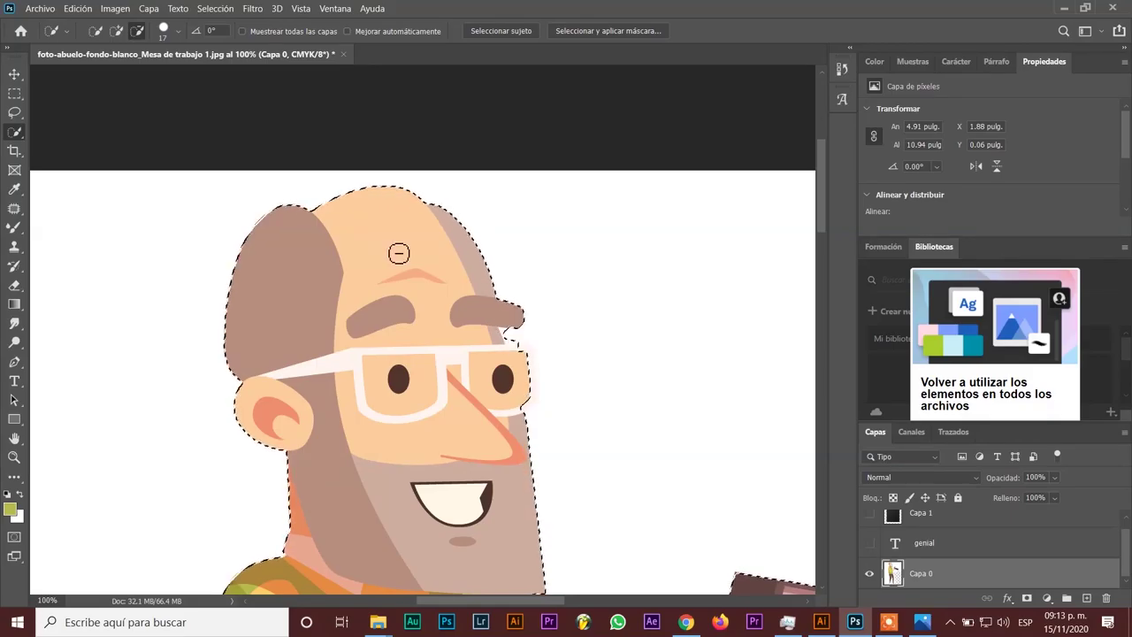
{"action": "left_click", "coordinate": [118, 32]}
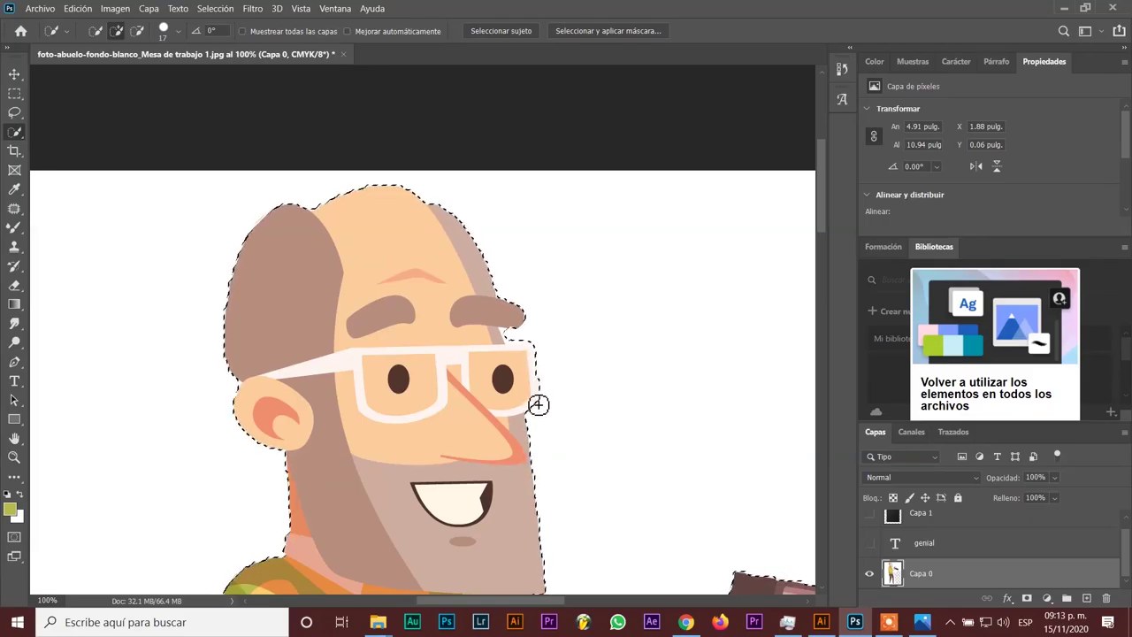
{"action": "scroll", "coordinate": [565, 439], "scroll_direction": "down", "scroll_amount": 3}
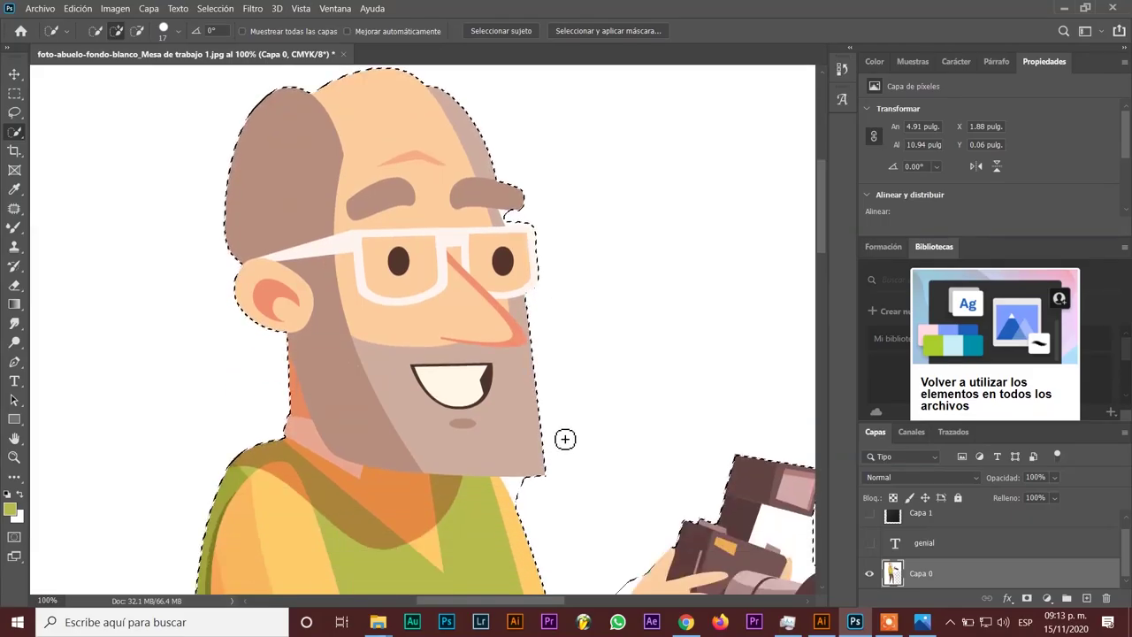
{"action": "scroll", "coordinate": [565, 438], "scroll_direction": "down", "scroll_amount": 2}
Step: Subtract the gaps along the arm and hand and between the flash and camera from the selection
{"action": "left_click", "coordinate": [137, 31]}
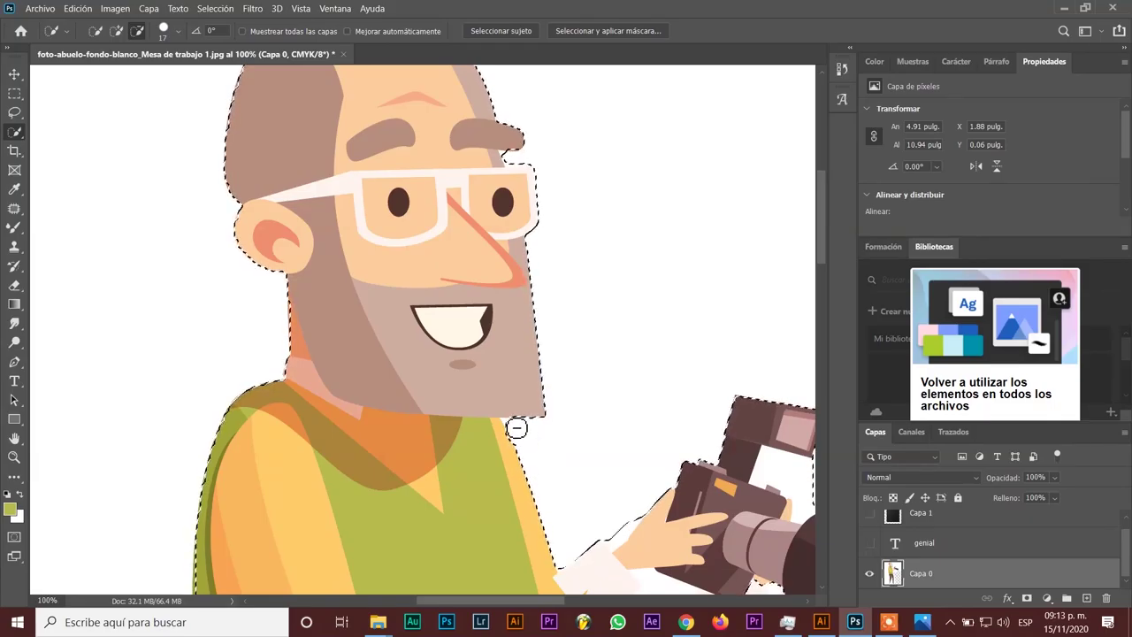
{"action": "mouse_move", "coordinate": [628, 520]}
{"action": "left_mouse_down"}
{"action": "mouse_move", "coordinate": [639, 524]}
{"action": "mouse_move", "coordinate": [618, 548]}
{"action": "left_mouse_up"}
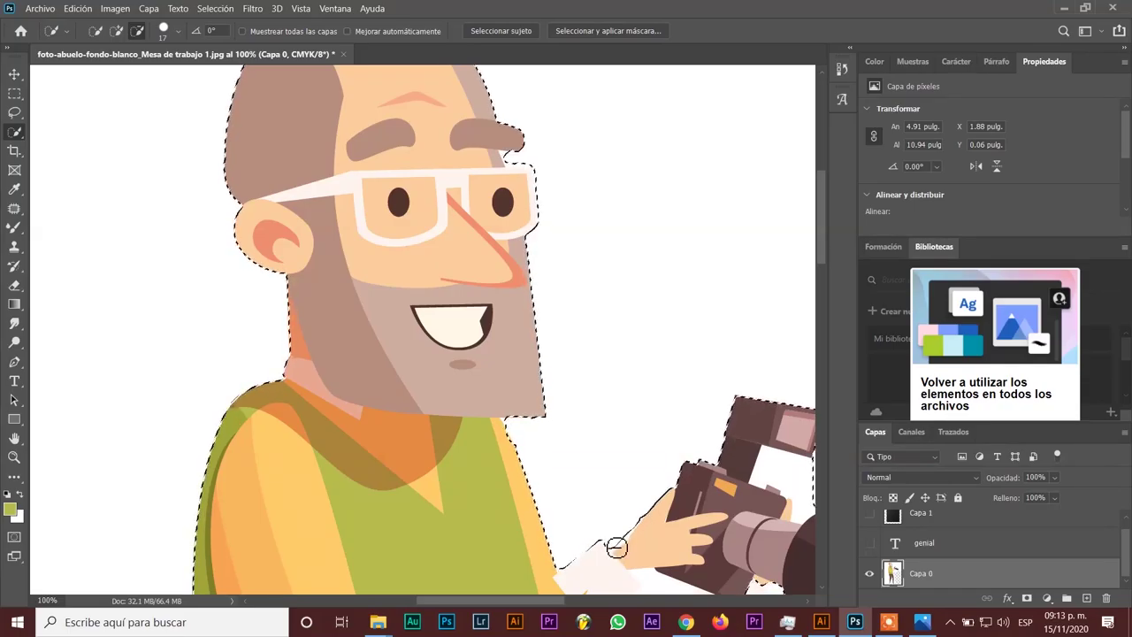
{"action": "key", "text": "ctrl+d"}
{"action": "left_click_drag", "start_coordinate": [616, 417], "coordinate": [298, 313]}
{"action": "mouse_move", "coordinate": [491, 367]}
{"action": "left_mouse_down"}
{"action": "mouse_move", "coordinate": [450, 354]}
{"action": "mouse_move", "coordinate": [500, 379]}
{"action": "left_mouse_up"}
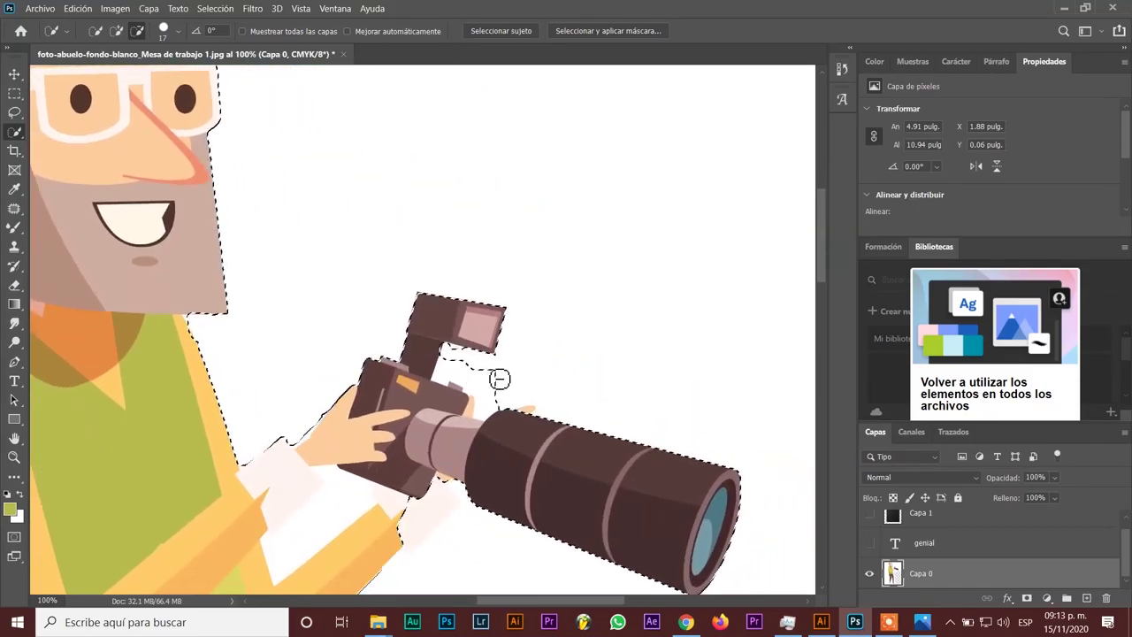
{"action": "left_click_drag", "start_coordinate": [474, 376], "coordinate": [482, 388]}
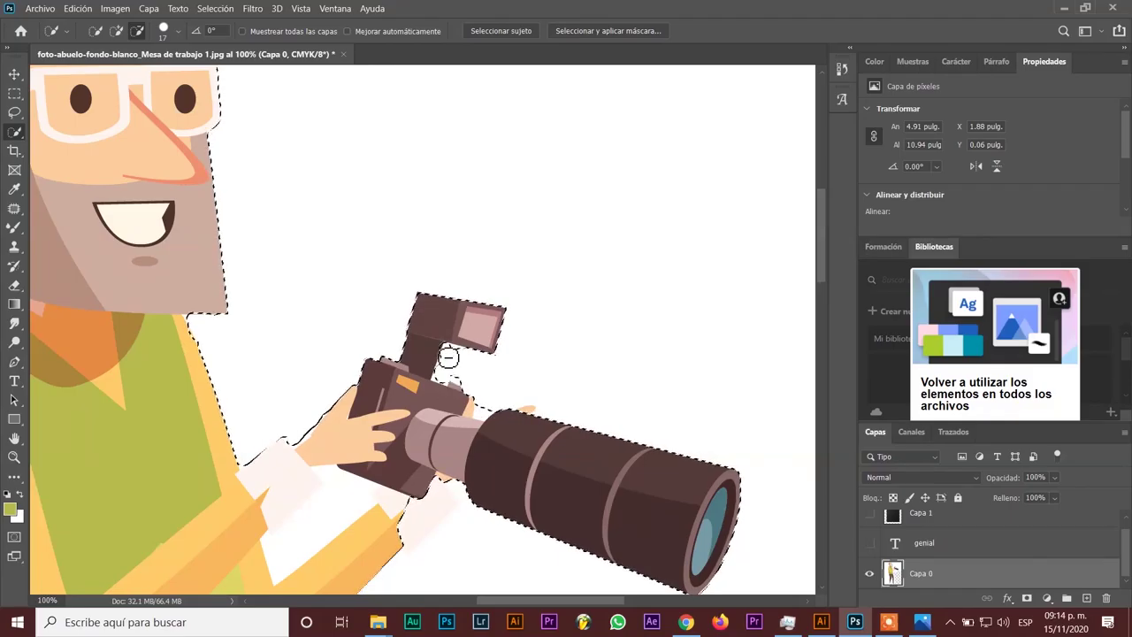
{"action": "left_click", "coordinate": [117, 31]}
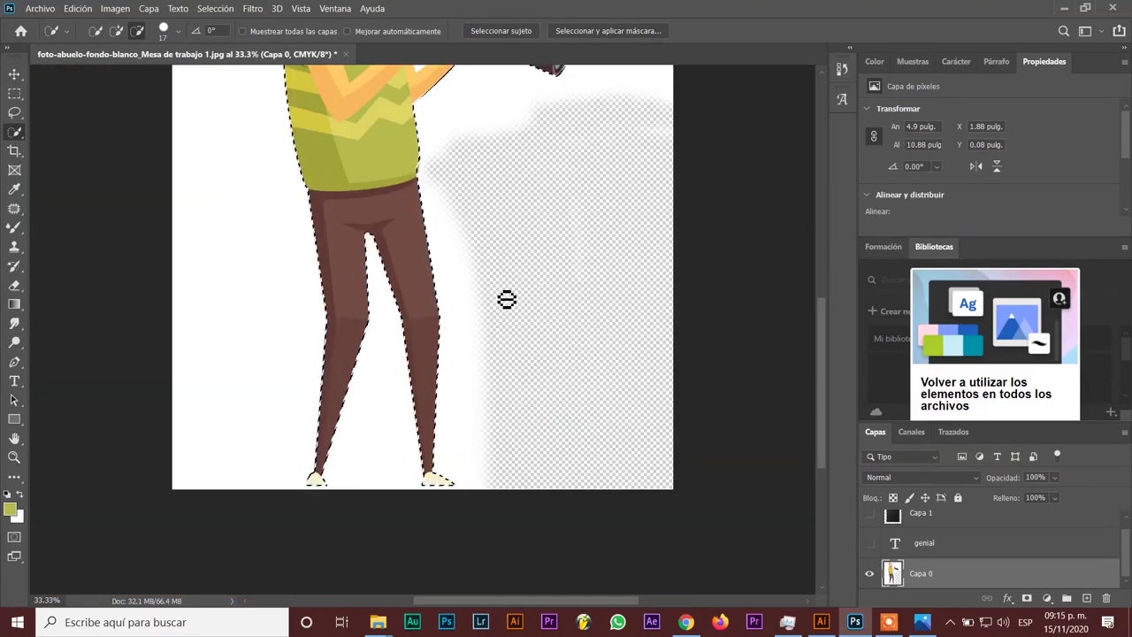
{"action": "scroll", "coordinate": [505, 298], "scroll_direction": "up", "scroll_amount": 1}
{"action": "scroll", "coordinate": [505, 298], "scroll_direction": "up", "scroll_amount": 3}
{"action": "scroll", "coordinate": [505, 298], "scroll_direction": "up", "scroll_amount": 1}
{"action": "scroll", "coordinate": [505, 299], "scroll_direction": "up", "scroll_amount": 1}
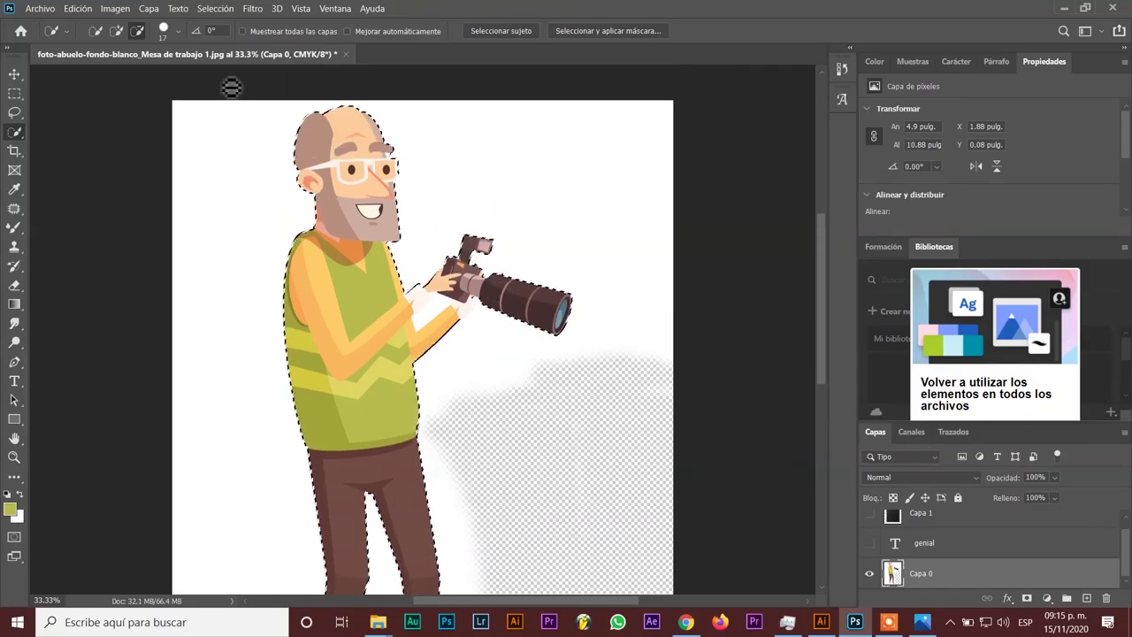
Step: Invert the selection, delete the white background around the old man, and deselect
{"action": "left_click", "coordinate": [213, 9]}
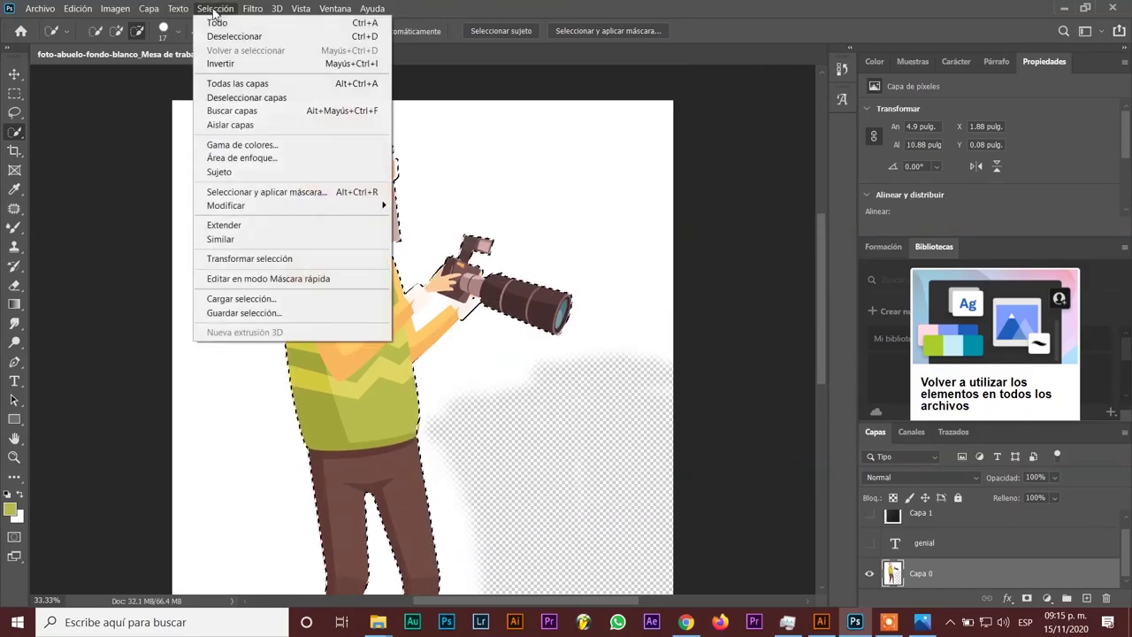
{"action": "left_click", "coordinate": [220, 64]}
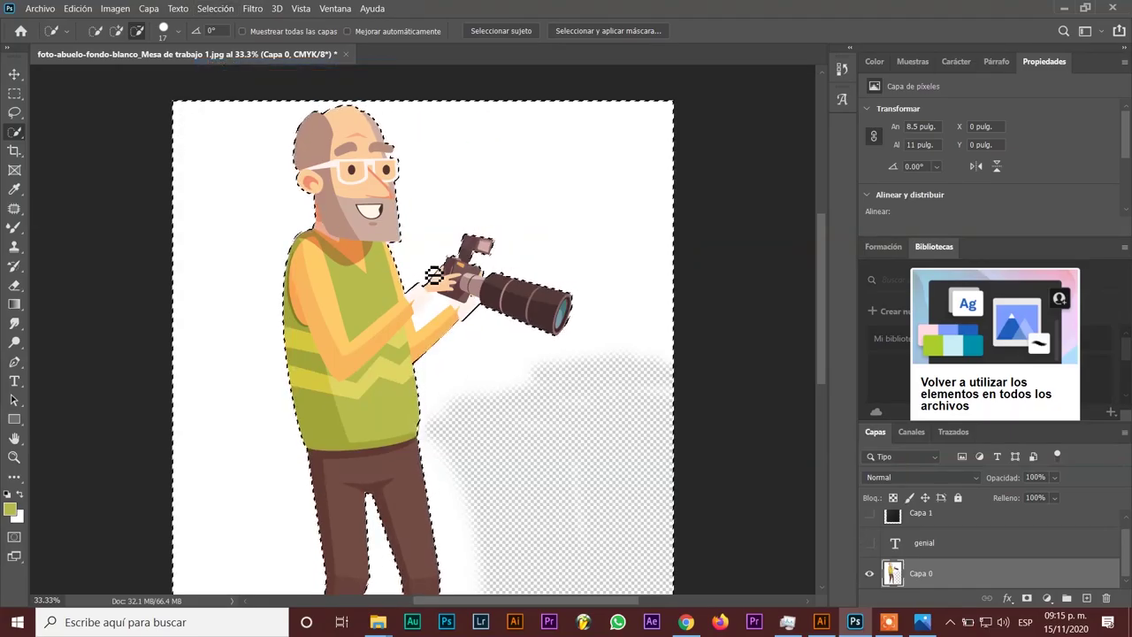
{"action": "key", "text": "ctrl+minus"}
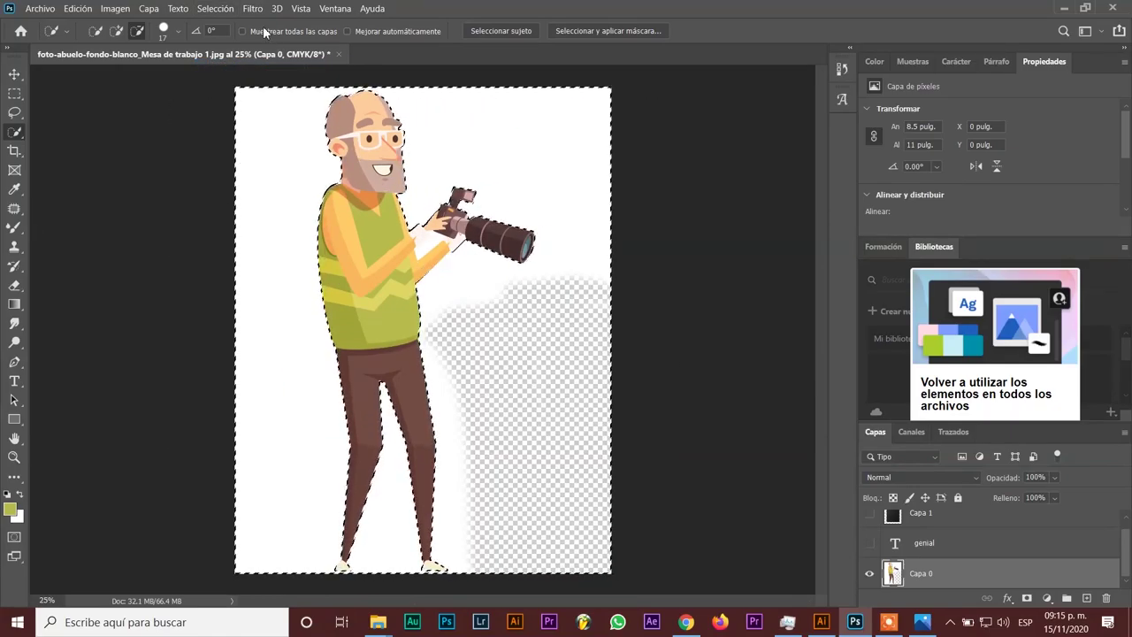
{"action": "left_click", "coordinate": [217, 8]}
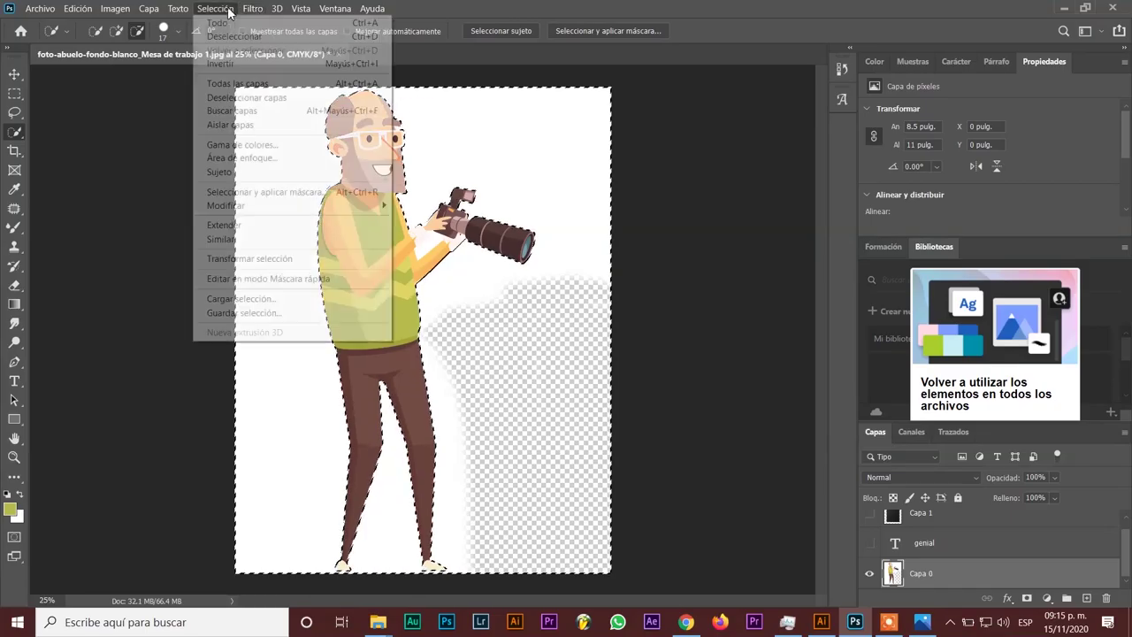
{"action": "left_click", "coordinate": [221, 66]}
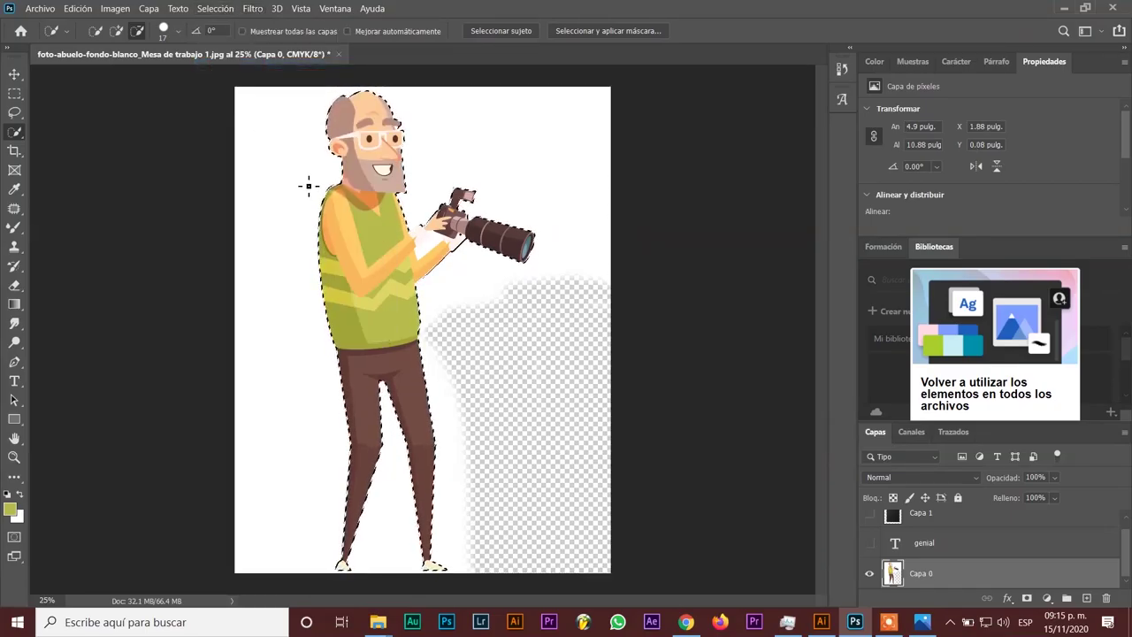
{"action": "key", "text": "Delete"}
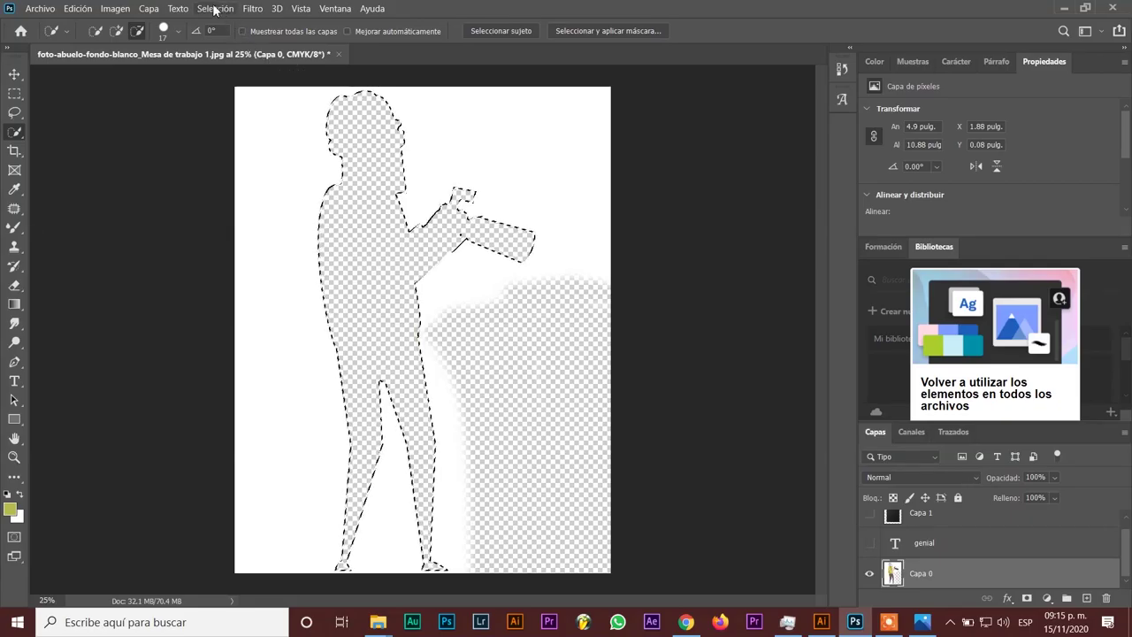
{"action": "key", "text": "ctrl+z"}
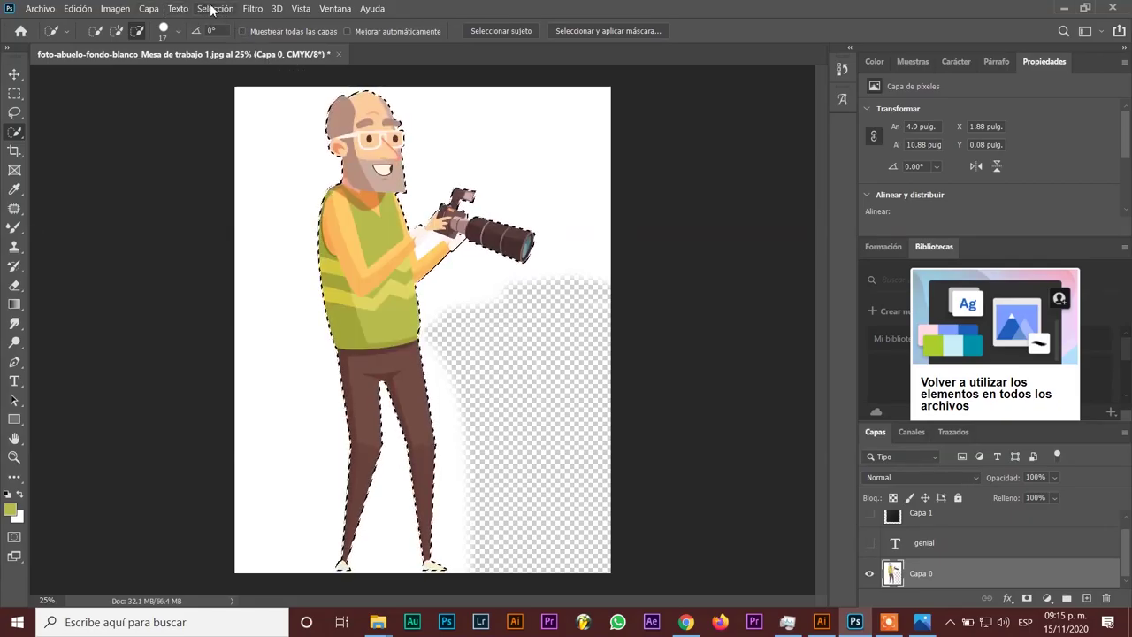
{"action": "left_click", "coordinate": [215, 9]}
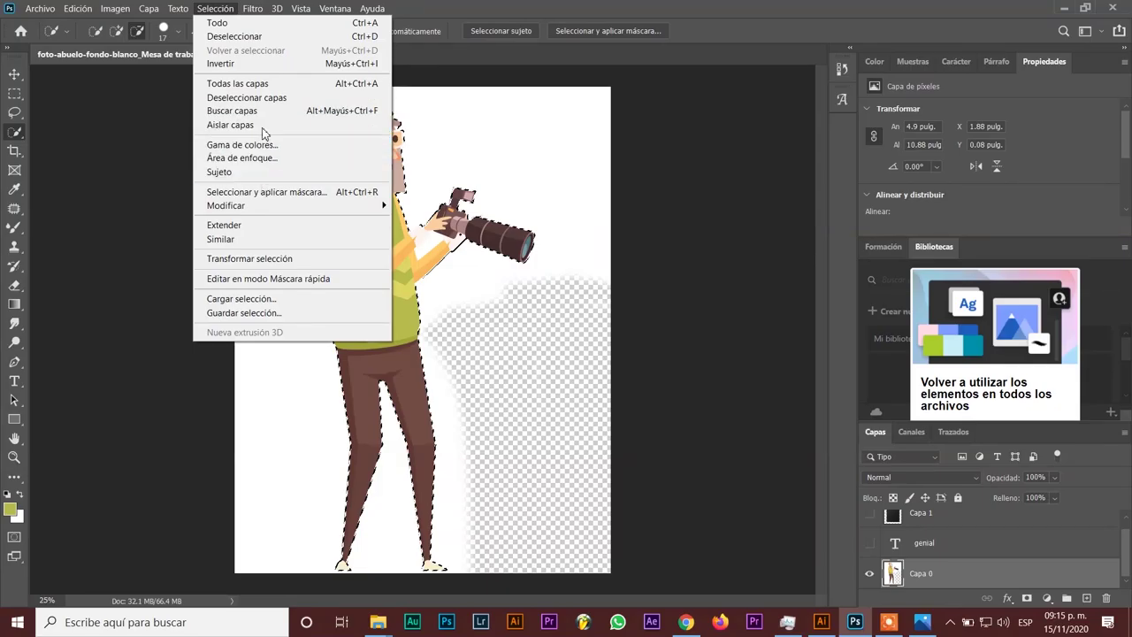
{"action": "left_click", "coordinate": [262, 63]}
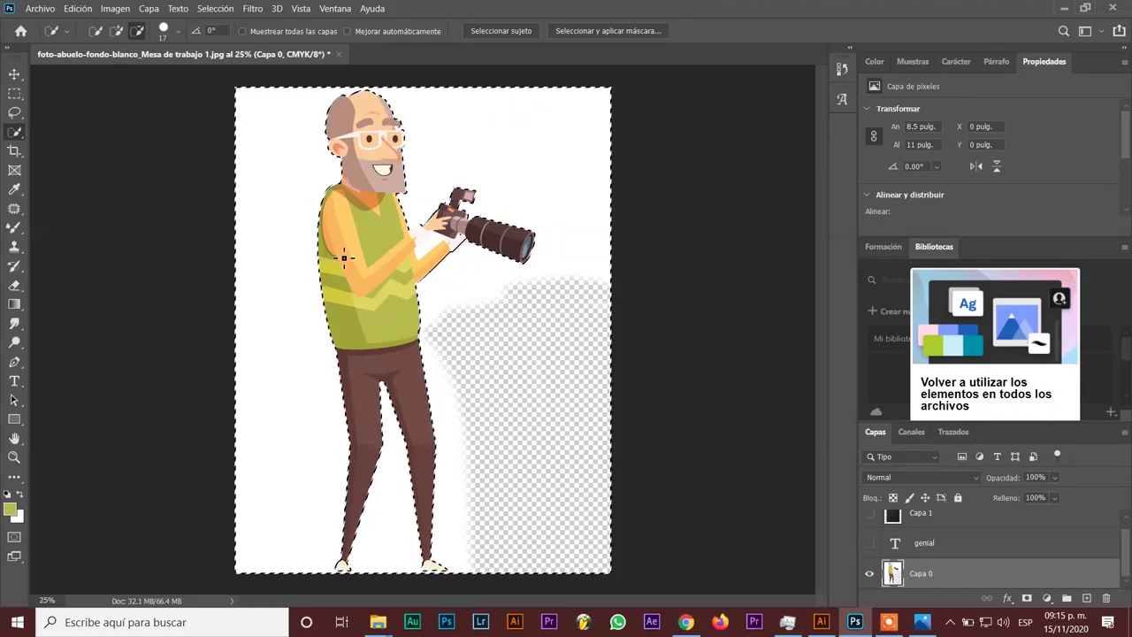
{"action": "key", "text": "Delete"}
{"action": "key", "text": "ctrl+d"}
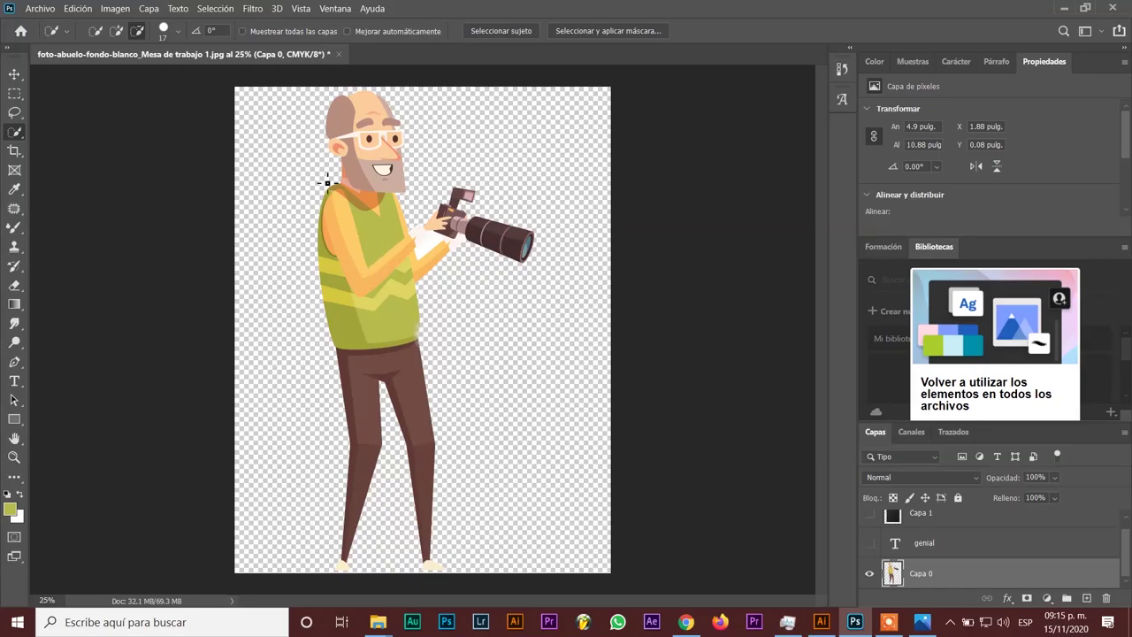
Step: Shift the cut-out old man slightly right, inspect his edges up close, then hide Capa 0
{"action": "left_click", "coordinate": [14, 74]}
{"action": "mouse_move", "coordinate": [353, 234]}
{"action": "left_mouse_down"}
{"action": "mouse_move", "coordinate": [457, 244]}
{"action": "mouse_move", "coordinate": [380, 234]}
{"action": "left_mouse_up"}
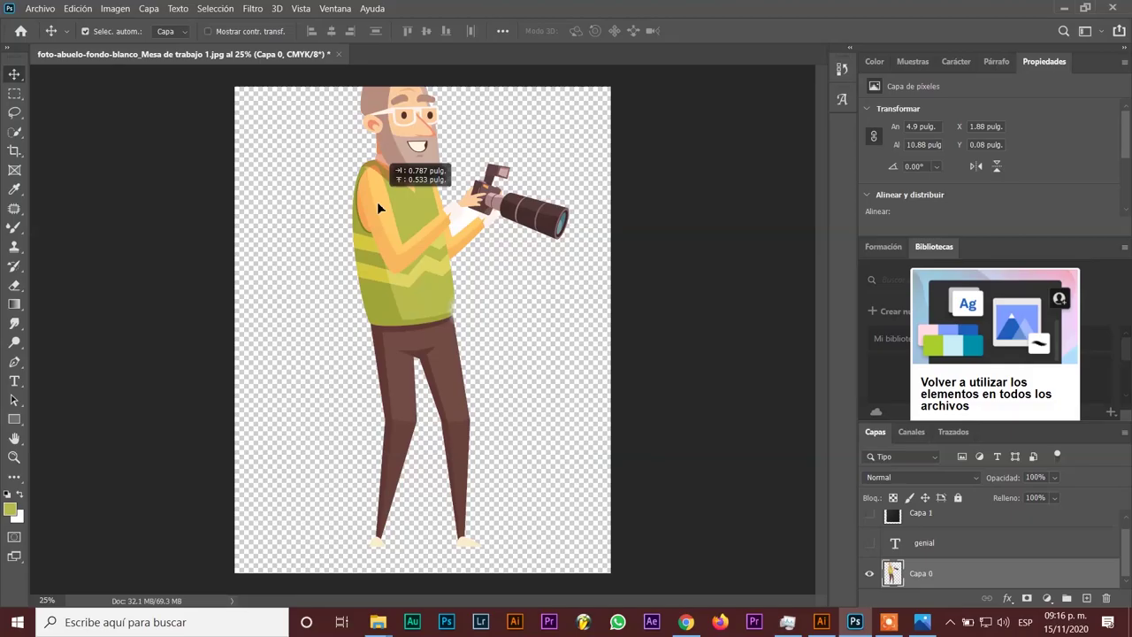
{"action": "scroll", "coordinate": [465, 286], "scroll_direction": "up", "scroll_amount": 4}
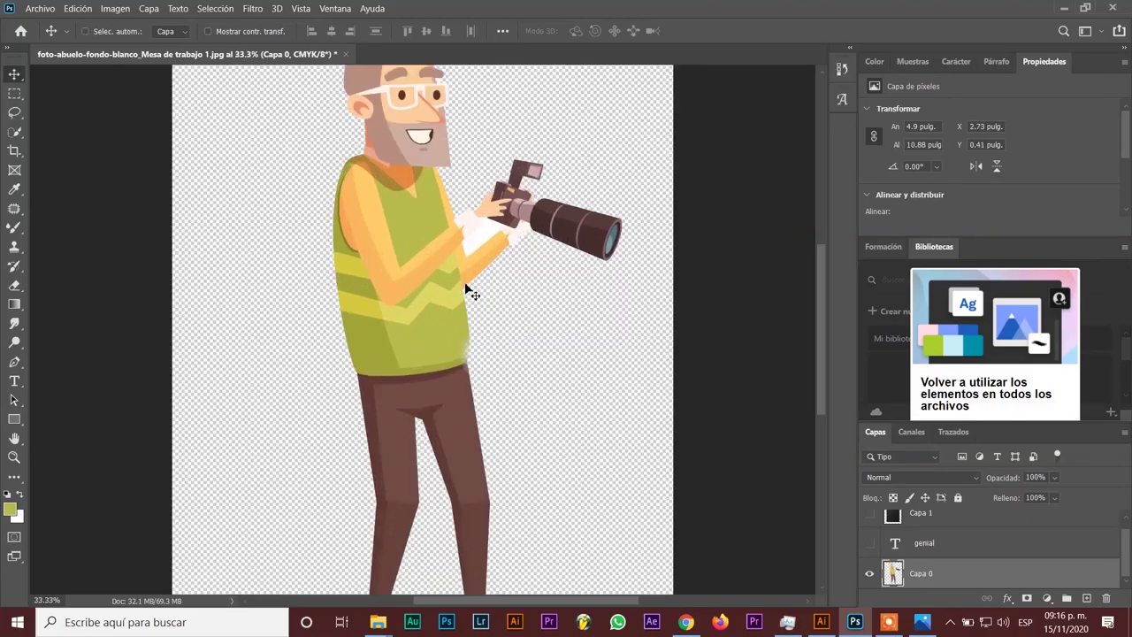
{"action": "left_click_drag", "start_coordinate": [558, 233], "coordinate": [364, 457]}
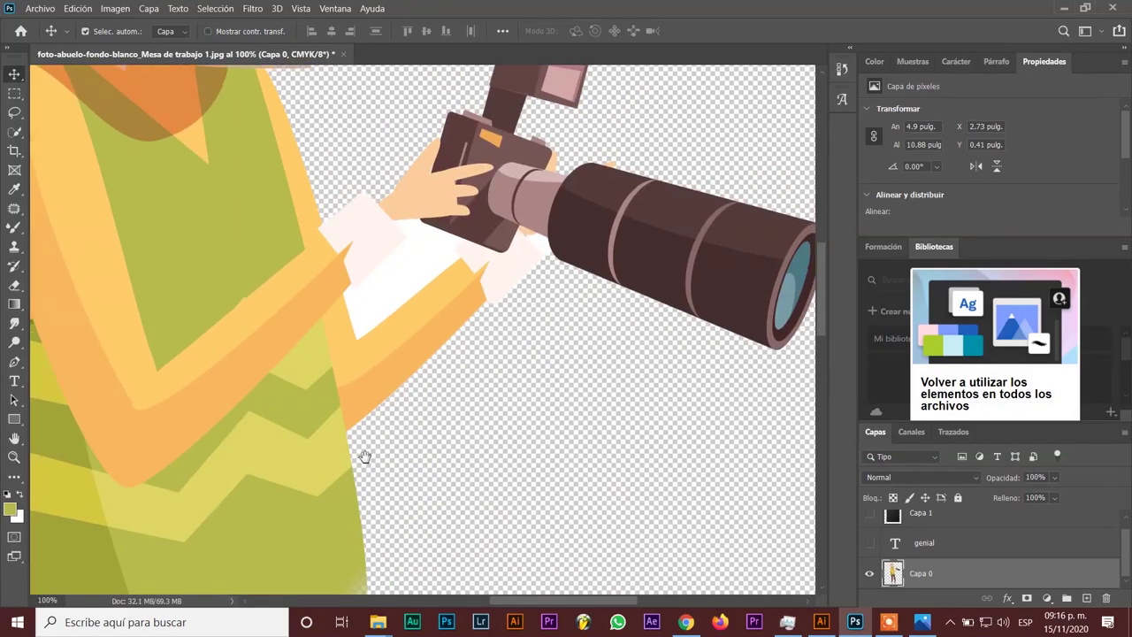
{"action": "mouse_move", "coordinate": [445, 288]}
{"action": "left_mouse_down"}
{"action": "mouse_move", "coordinate": [397, 445]}
{"action": "mouse_move", "coordinate": [487, 510]}
{"action": "left_mouse_up"}
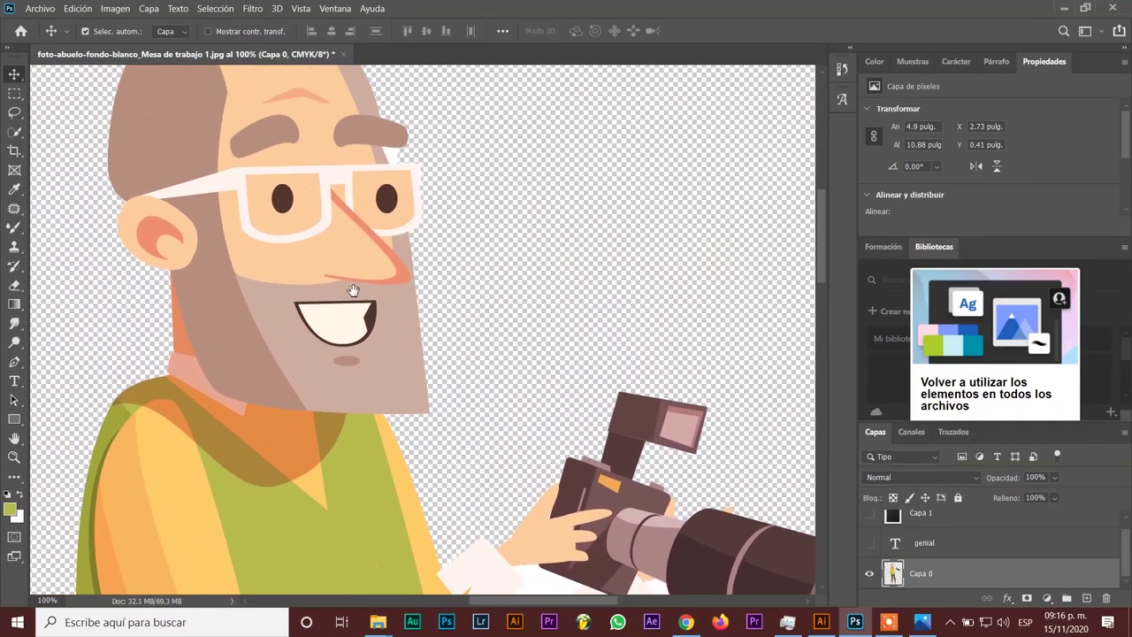
{"action": "left_click_drag", "start_coordinate": [328, 383], "coordinate": [344, 209]}
{"action": "key", "text": "ctrl+minus"}
{"action": "key", "text": "ctrl+minus"}
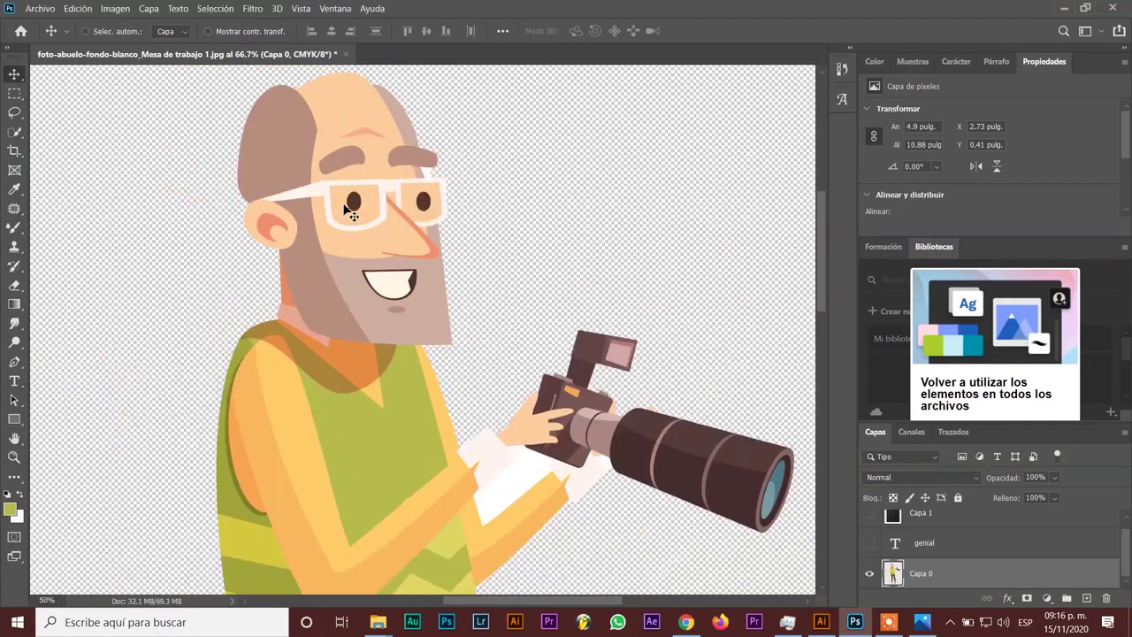
{"action": "key", "text": "ctrl+minus"}
{"action": "key", "text": "ctrl+minus"}
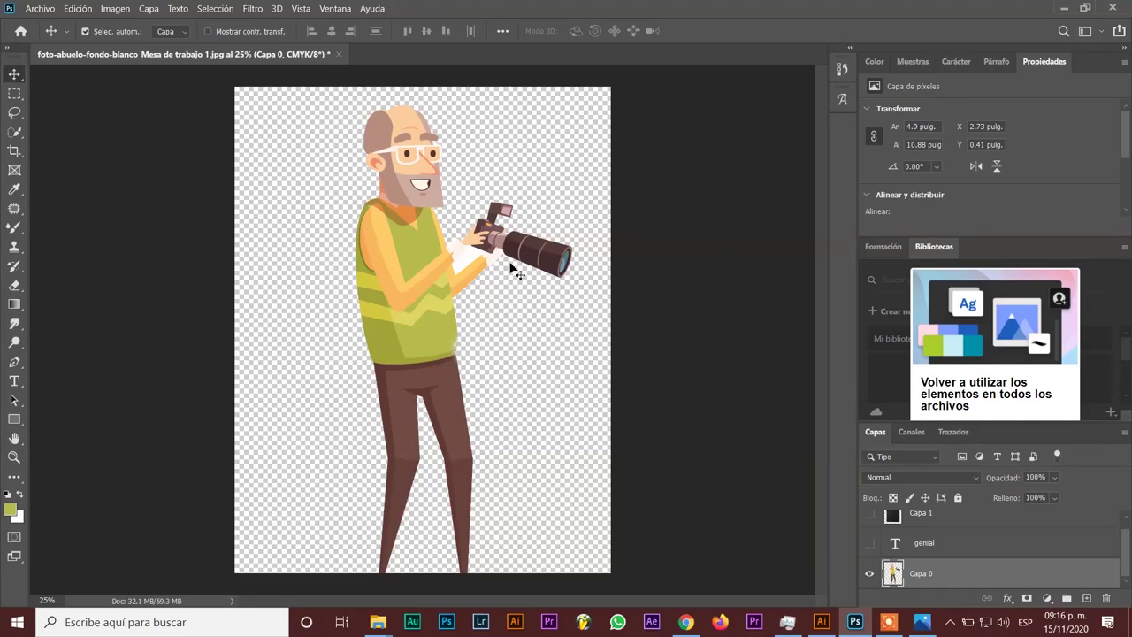
{"action": "left_click", "coordinate": [870, 576]}
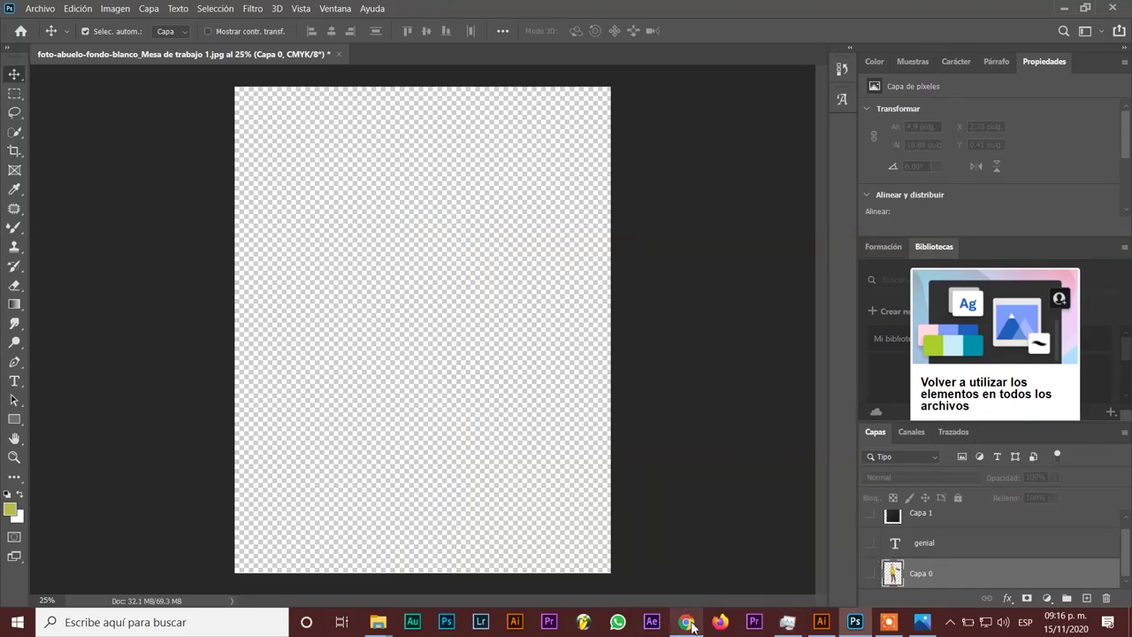
Step: In Chrome's 'logo uniremington' image results, preview the Wikipedia Uniremington logo
{"action": "left_click", "coordinate": [687, 622]}
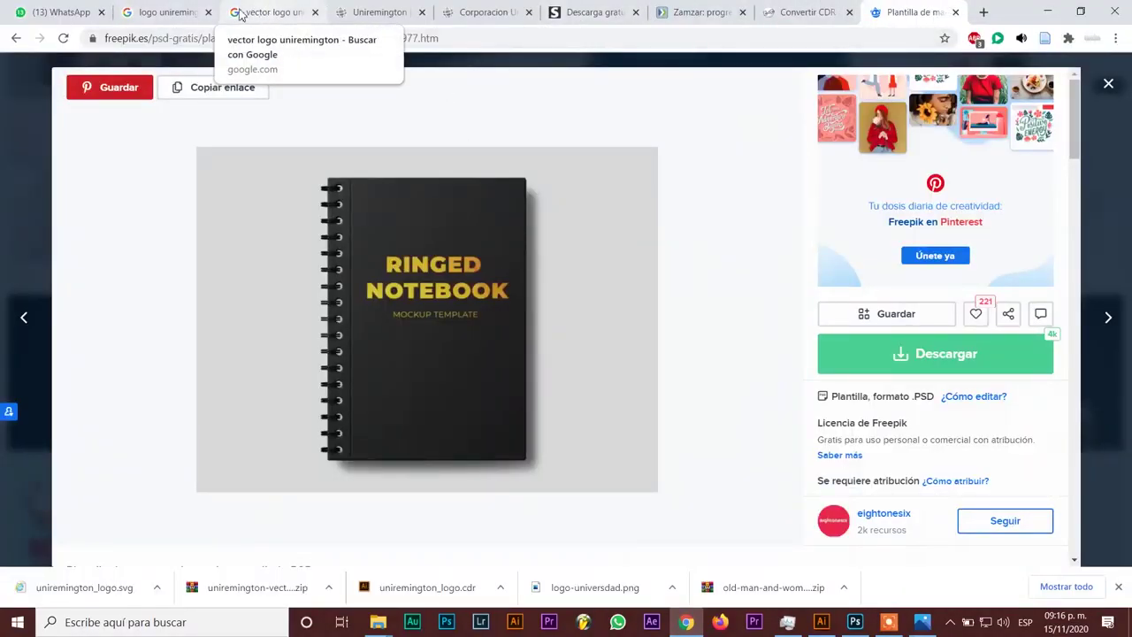
{"action": "left_click", "coordinate": [170, 15]}
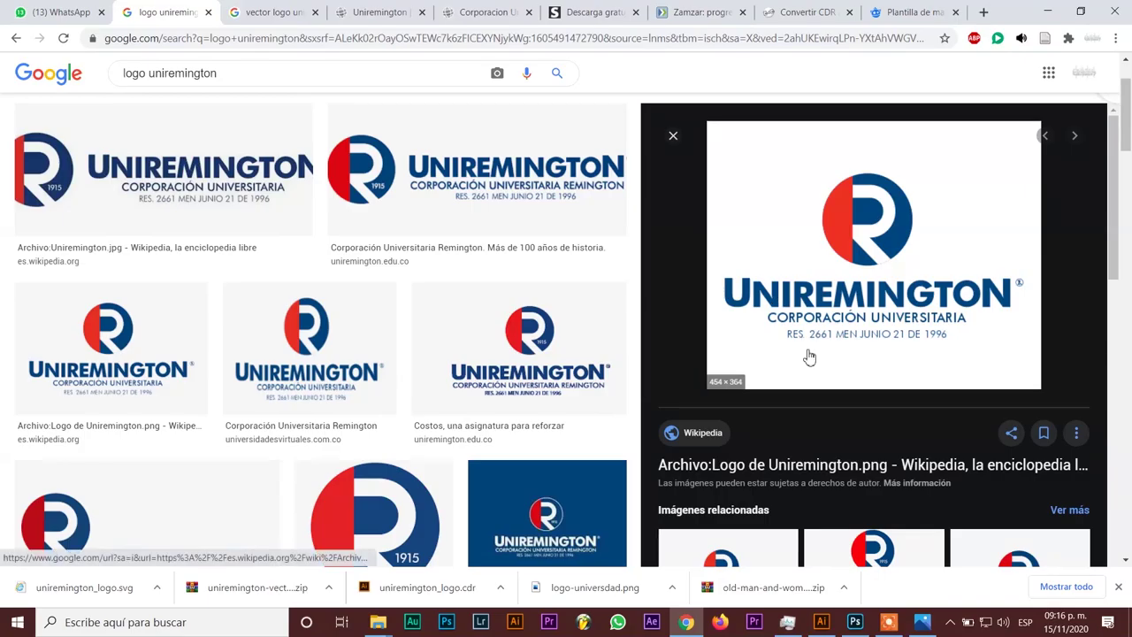
{"action": "scroll", "coordinate": [808, 355], "scroll_direction": "down", "scroll_amount": 3}
{"action": "scroll", "coordinate": [808, 355], "scroll_direction": "down", "scroll_amount": 3}
{"action": "scroll", "coordinate": [849, 363], "scroll_direction": "up", "scroll_amount": 3}
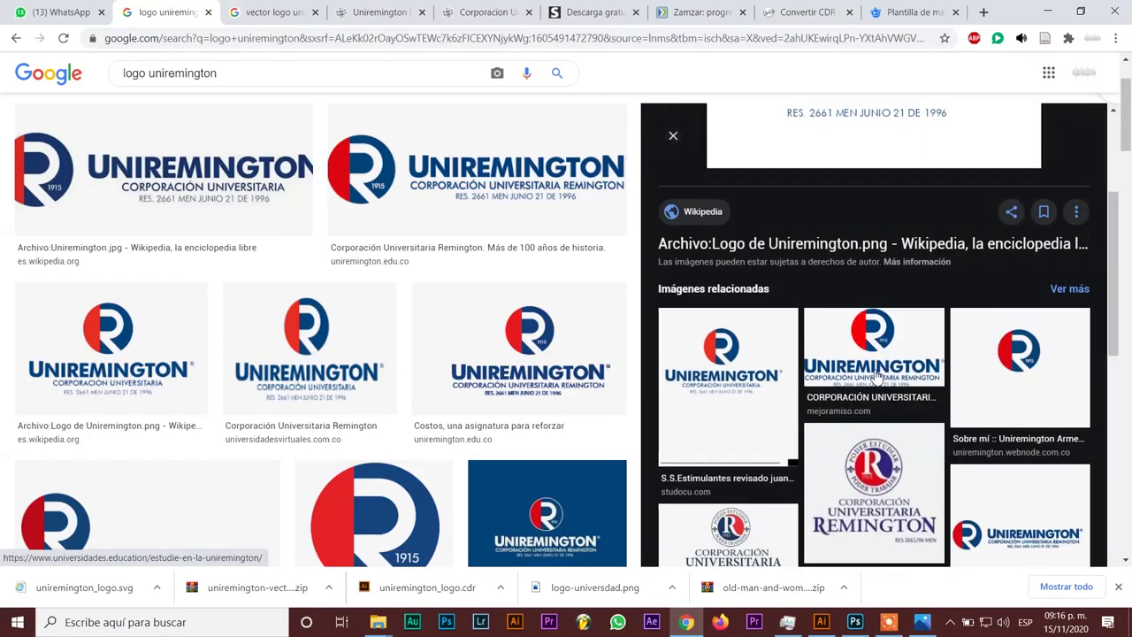
{"action": "scroll", "coordinate": [767, 403], "scroll_direction": "down", "scroll_amount": 3}
{"action": "scroll", "coordinate": [720, 340], "scroll_direction": "up", "scroll_amount": 5}
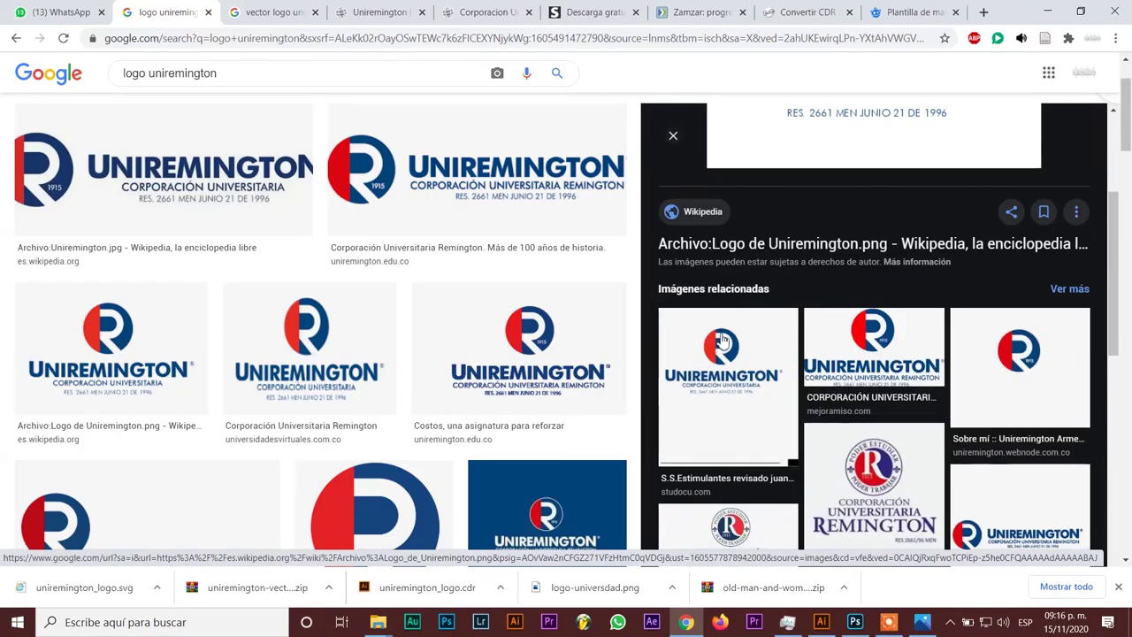
{"action": "left_click", "coordinate": [733, 383]}
{"action": "scroll", "coordinate": [780, 451], "scroll_direction": "down", "scroll_amount": 3}
{"action": "scroll", "coordinate": [727, 378], "scroll_direction": "up", "scroll_amount": 3}
{"action": "left_click", "coordinate": [221, 195]}
{"action": "mouse_move", "coordinate": [873, 192]}
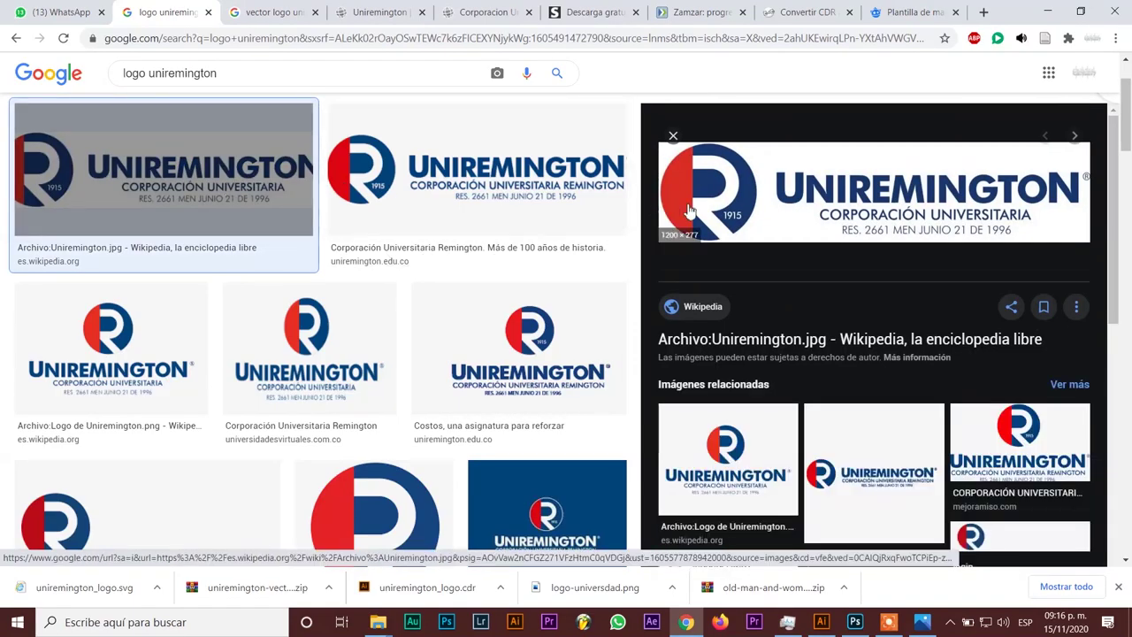
{"action": "scroll", "coordinate": [757, 245], "scroll_direction": "up", "scroll_amount": 2}
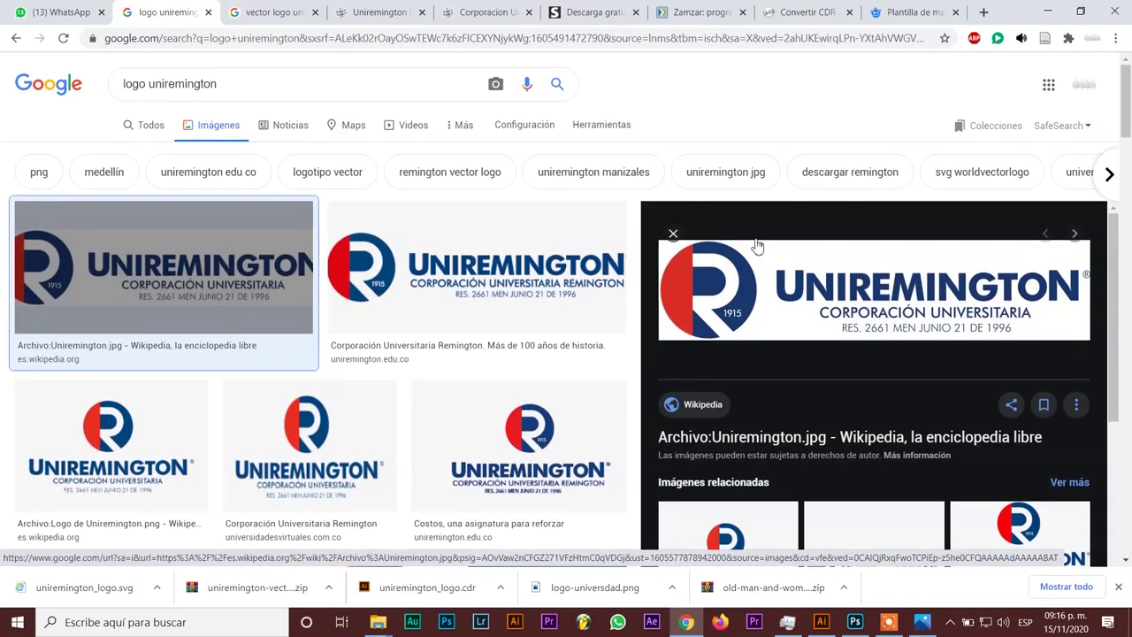
Step: Save the logo image to disk as 1200px-Uniremington.jpg
{"action": "right_click", "coordinate": [791, 281]}
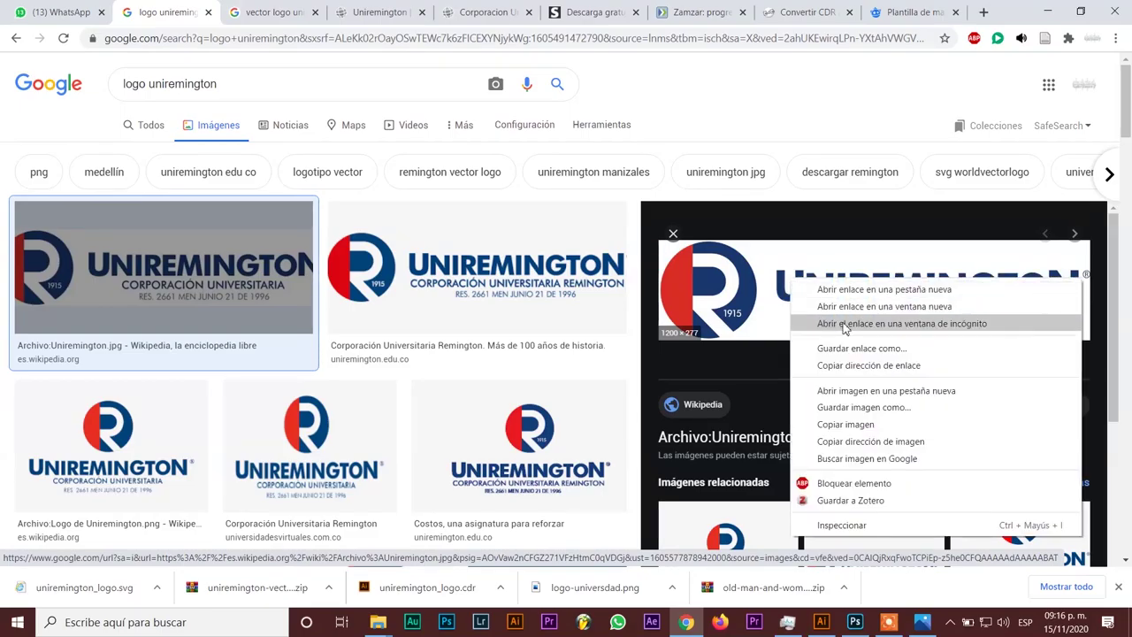
{"action": "left_click", "coordinate": [842, 406]}
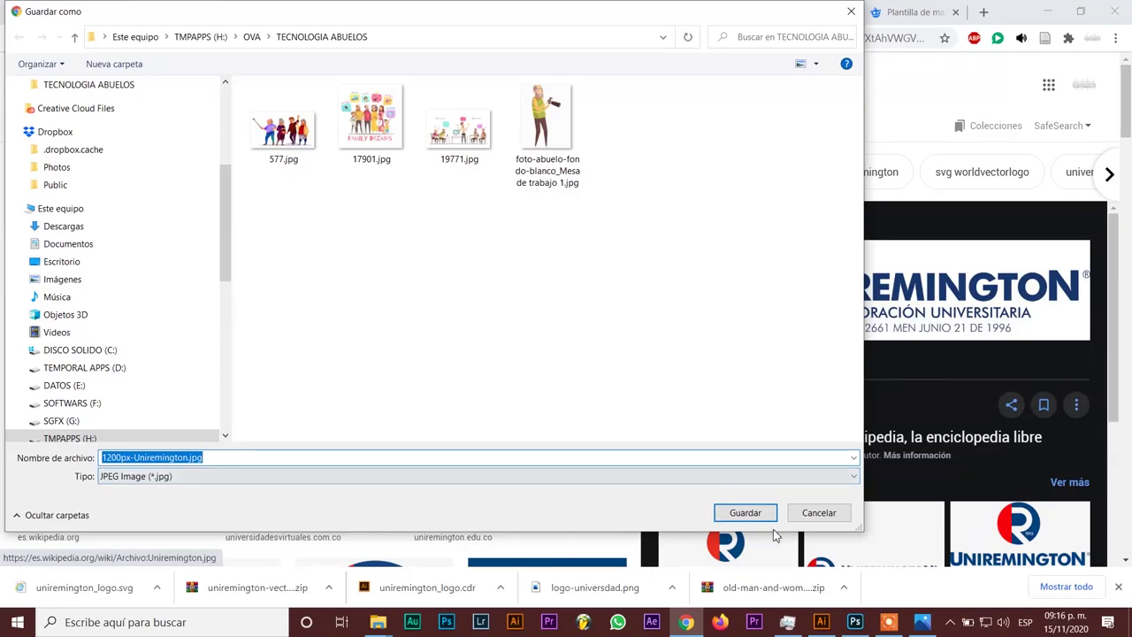
{"action": "left_click", "coordinate": [744, 512]}
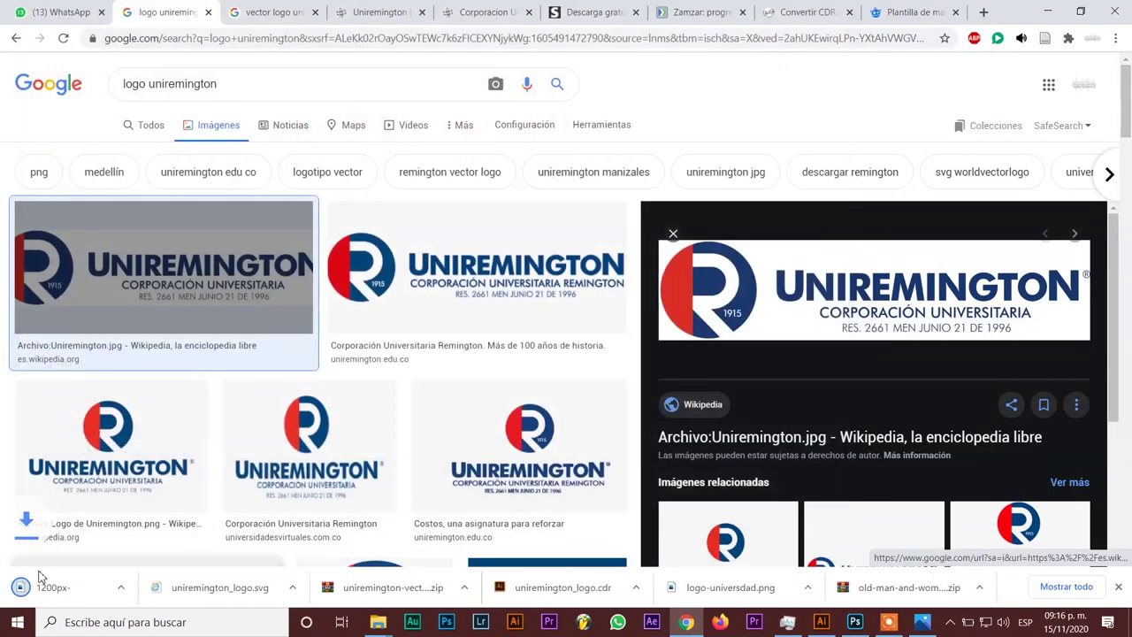
Step: Place the downloaded Uniremington JPG across the canvas as smart object layer 1200px-Uniremington
{"action": "left_click_drag", "start_coordinate": [55, 597], "coordinate": [821, 610]}
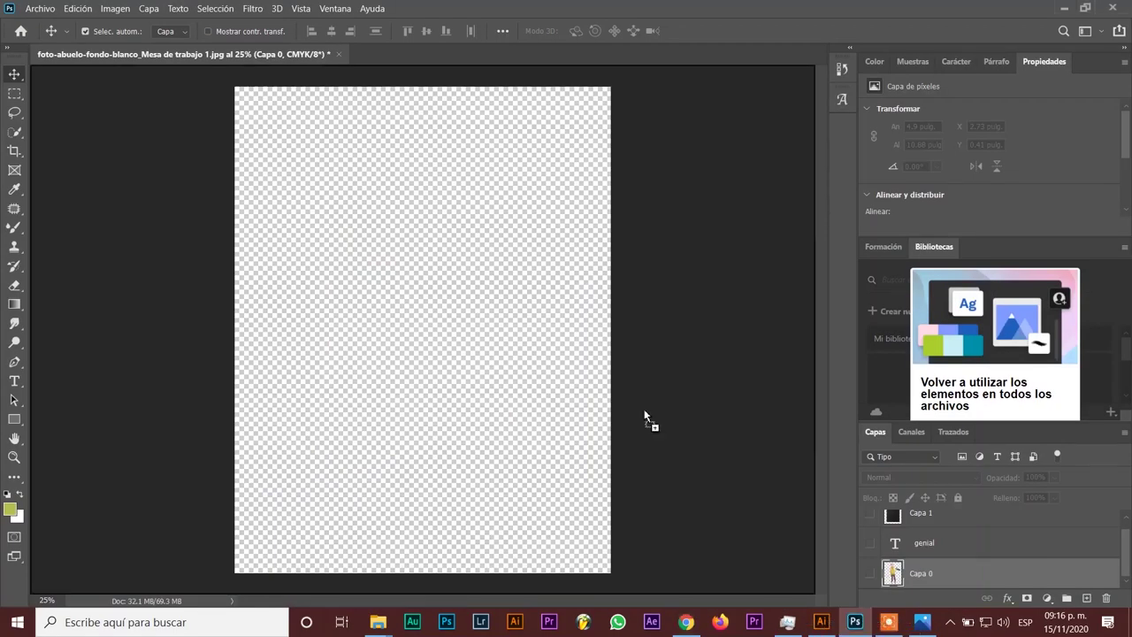
{"action": "left_click_drag", "start_coordinate": [820, 610], "coordinate": [433, 338]}
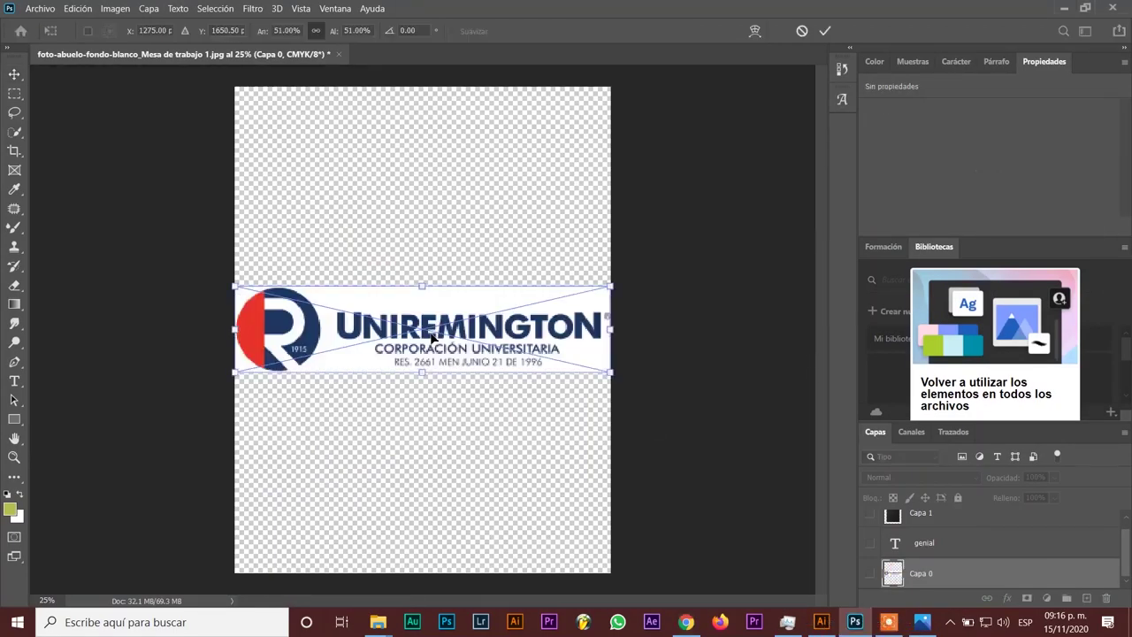
{"action": "left_click", "coordinate": [823, 30]}
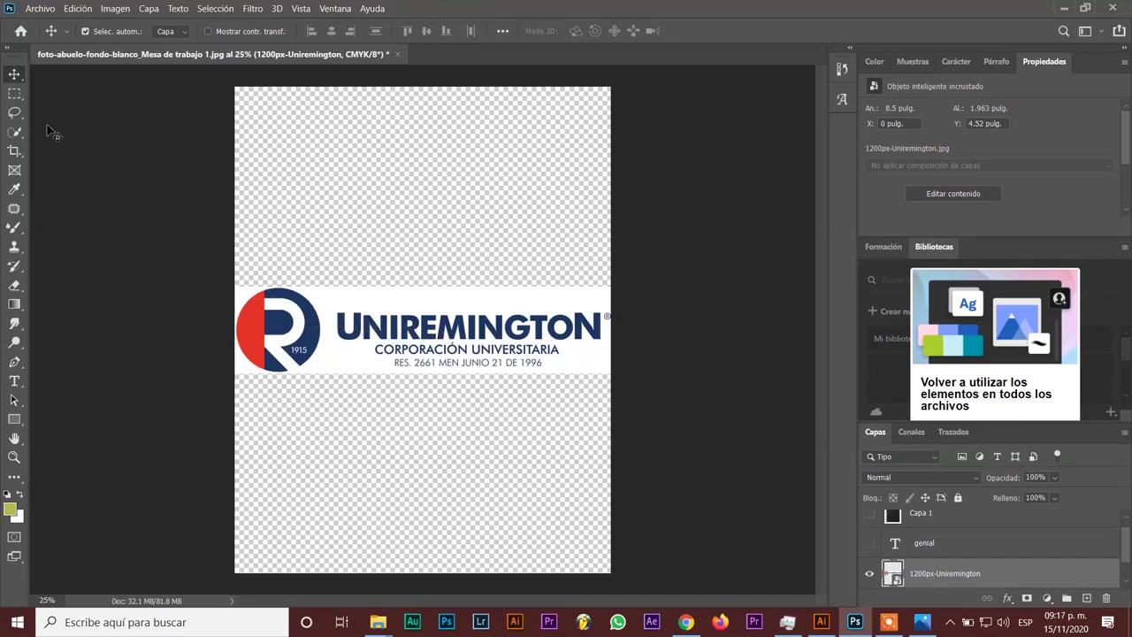
Step: Draw an elliptical selection around the round R emblem of the logo
{"action": "left_click", "coordinate": [14, 93]}
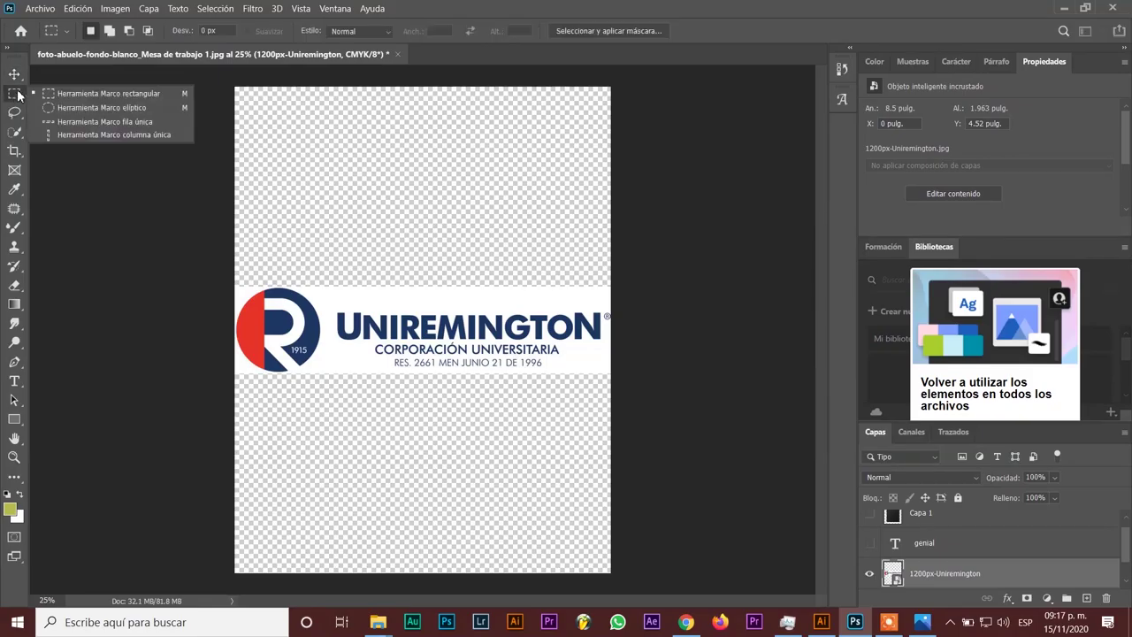
{"action": "left_click", "coordinate": [71, 106]}
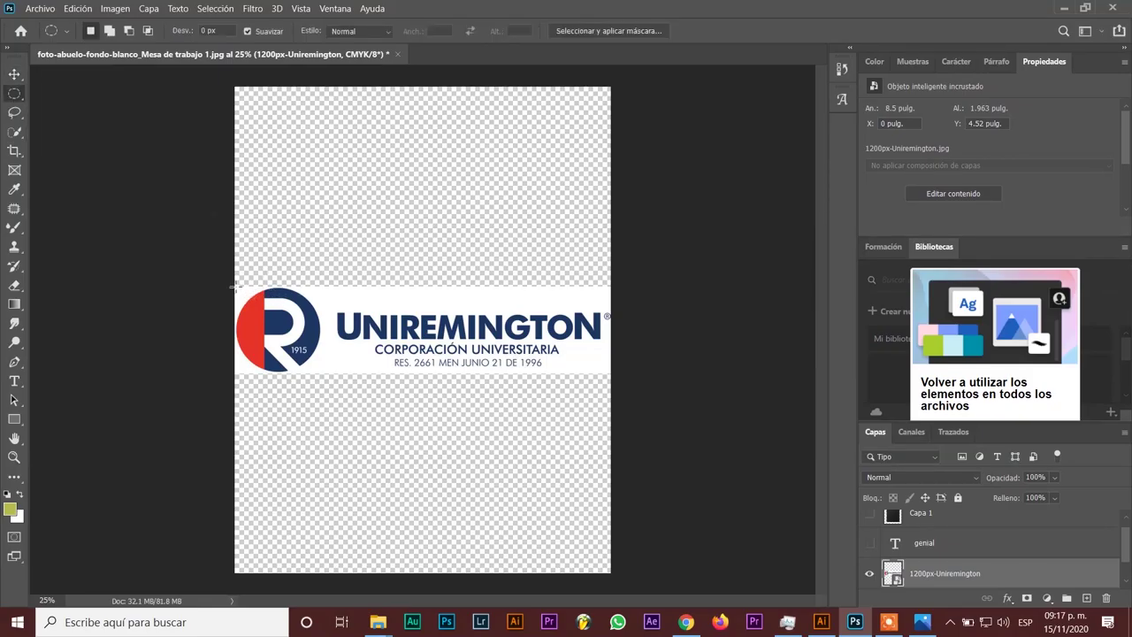
{"action": "left_click_drag", "start_coordinate": [233, 283], "coordinate": [316, 372]}
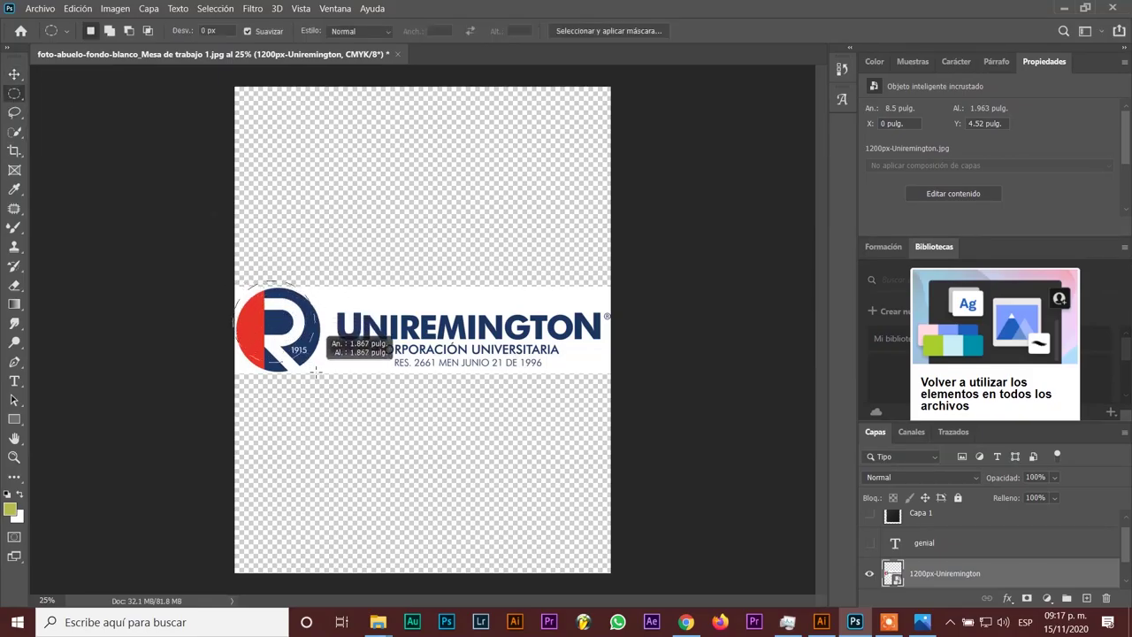
{"action": "left_click_drag", "start_coordinate": [316, 372], "coordinate": [319, 379]}
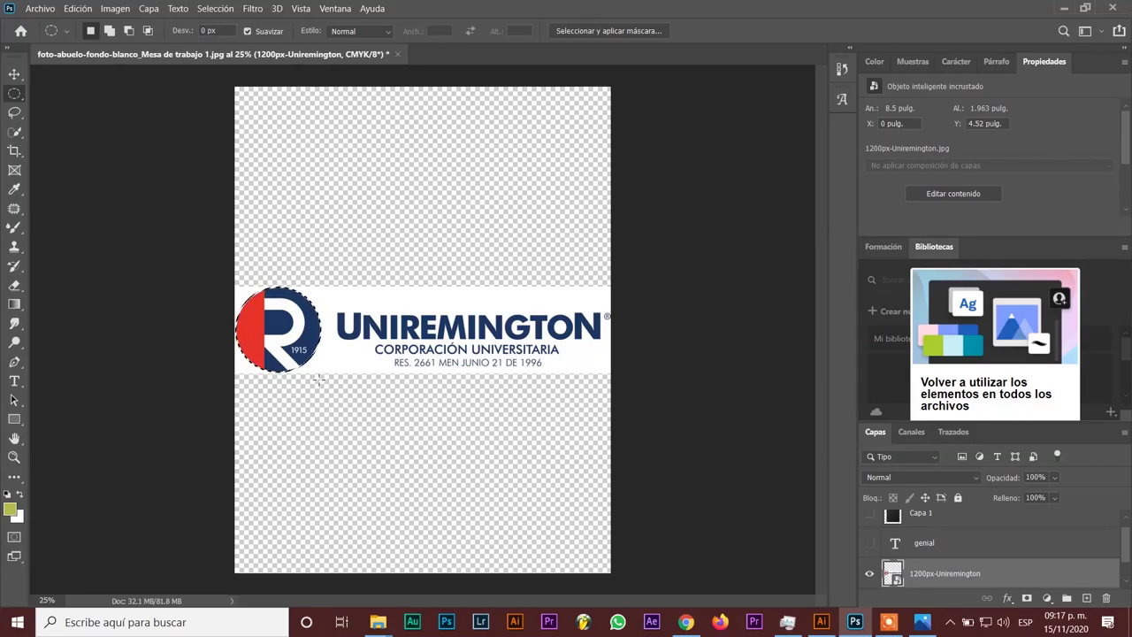
Step: Invert the selection and try deleting outside the emblem; dismiss the smart object error
{"action": "left_click", "coordinate": [252, 11]}
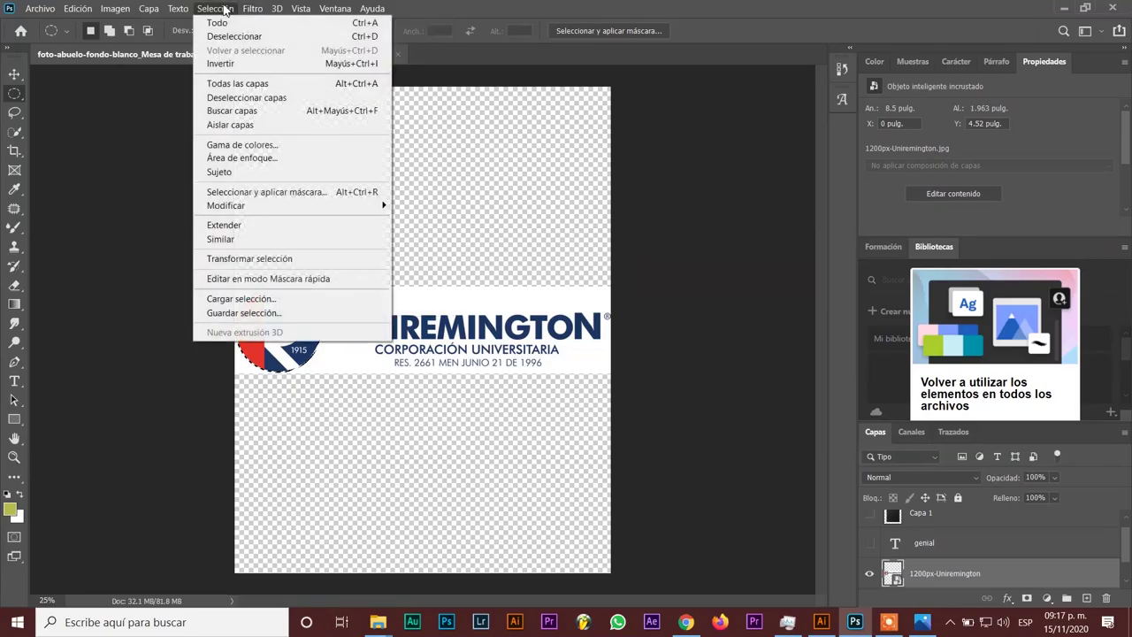
{"action": "left_click", "coordinate": [221, 63]}
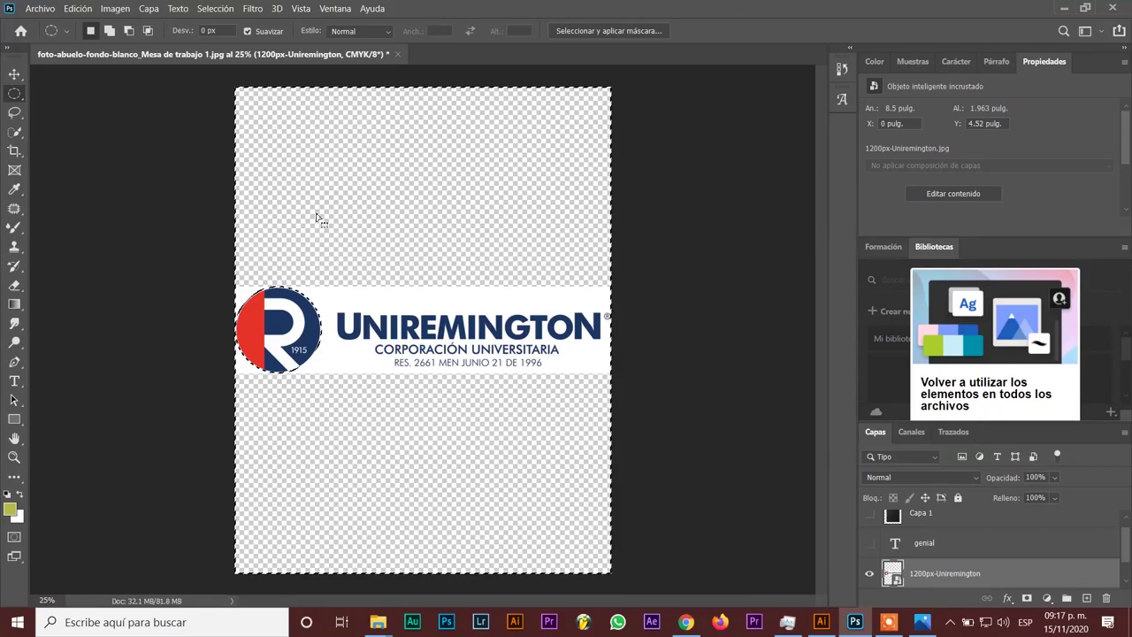
{"action": "key", "text": "Delete"}
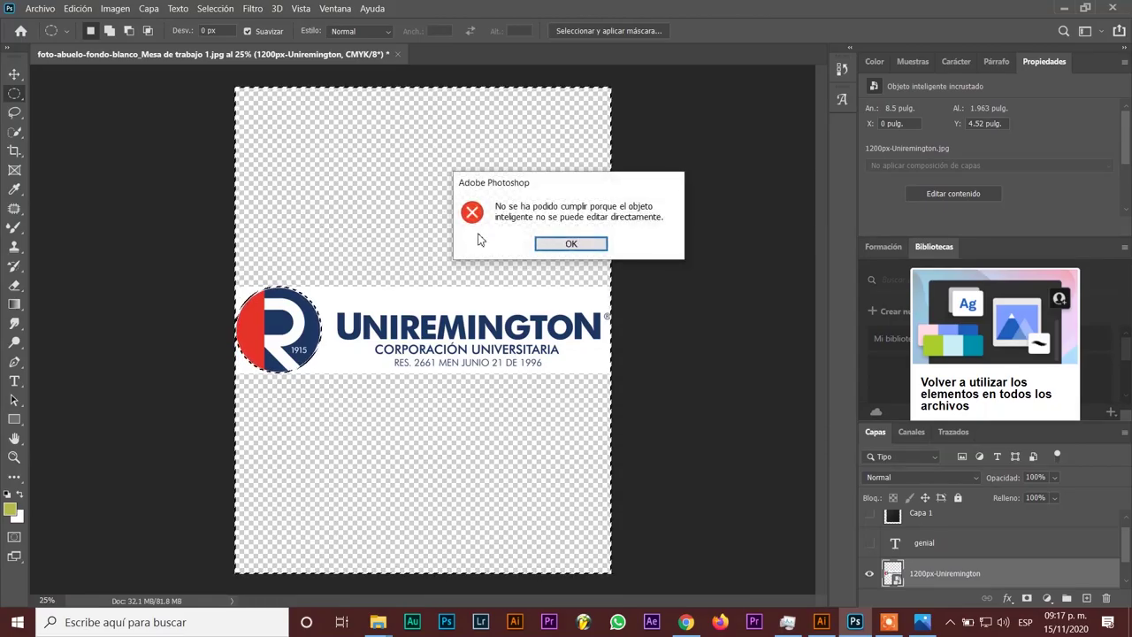
{"action": "left_click", "coordinate": [573, 244]}
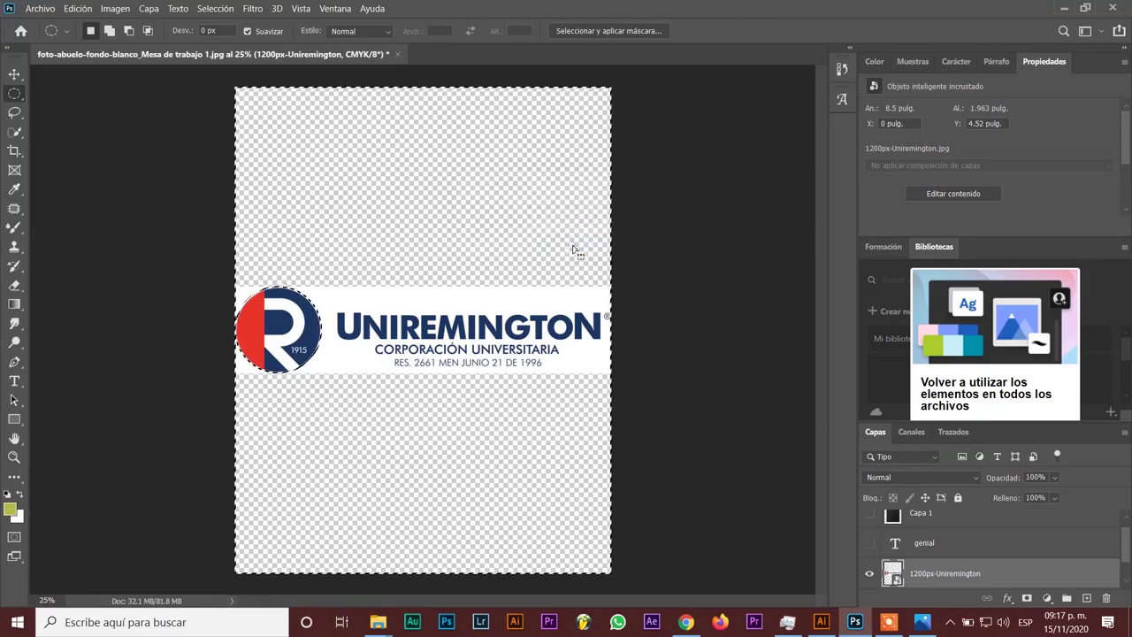
{"action": "right_click", "coordinate": [938, 570]}
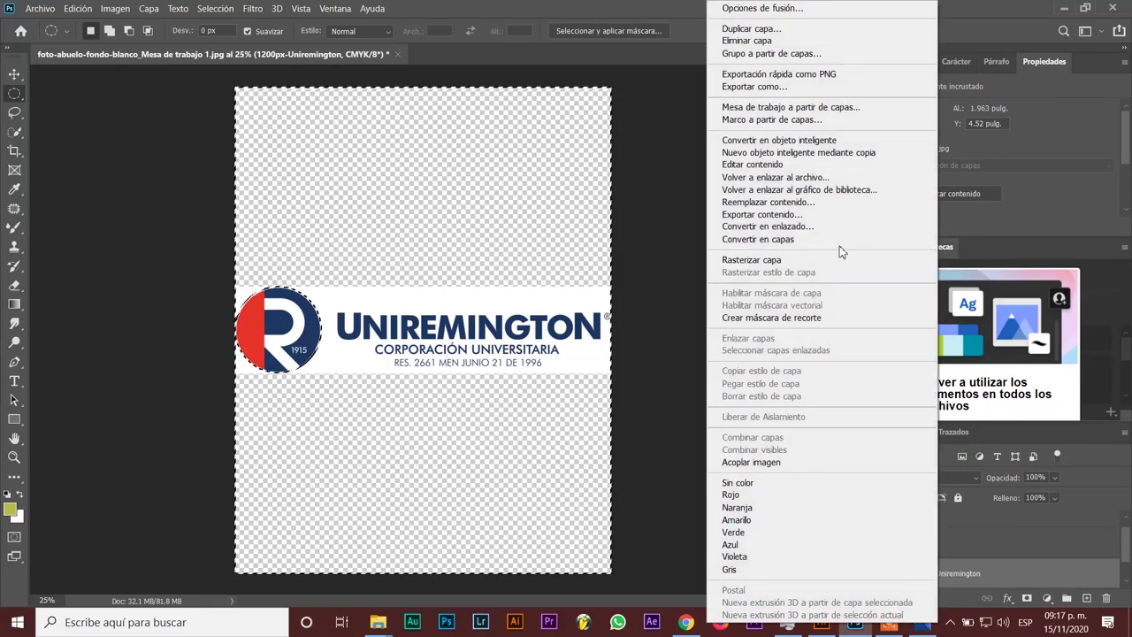
Step: Rasterize the logo layer, delete everything outside the R emblem, and deselect
{"action": "left_click", "coordinate": [785, 260]}
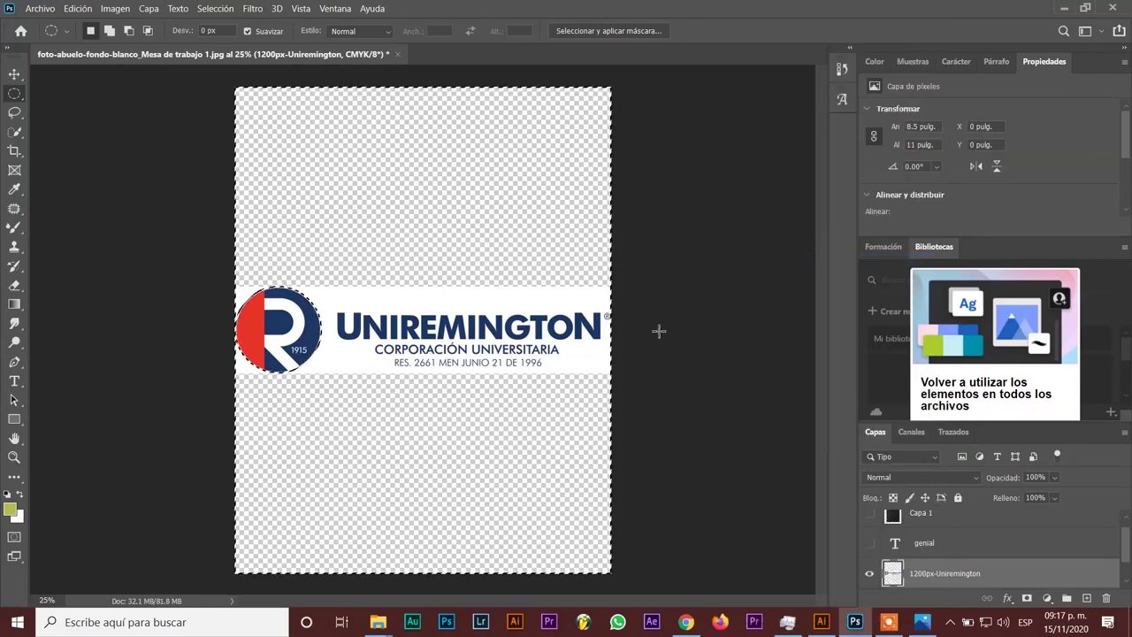
{"action": "key", "text": "Delete"}
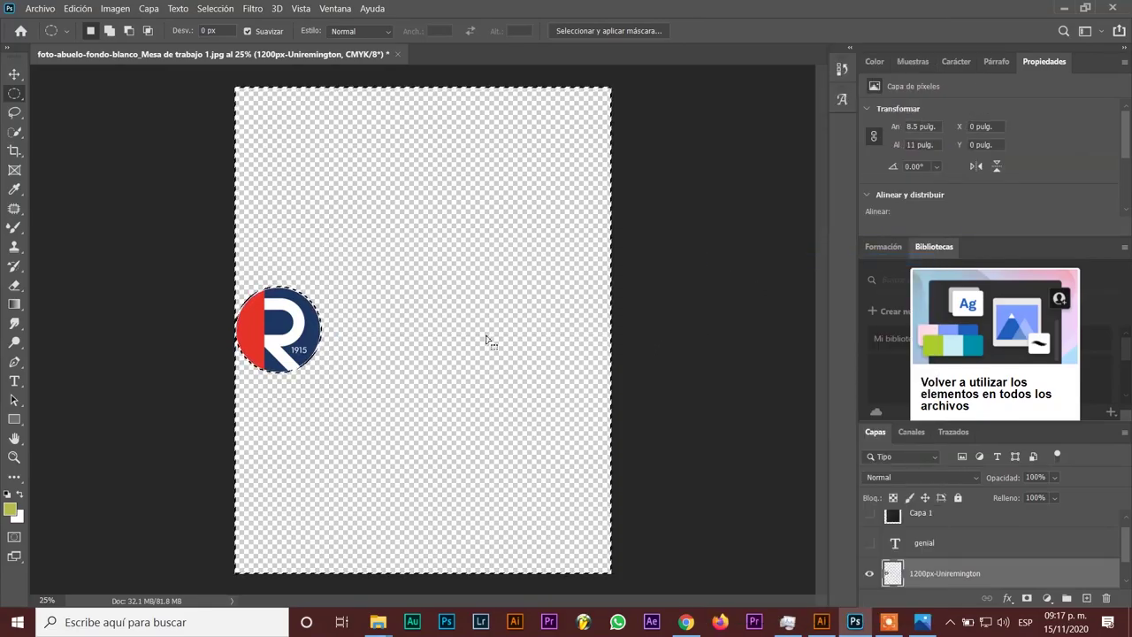
{"action": "key", "text": "ctrl+d"}
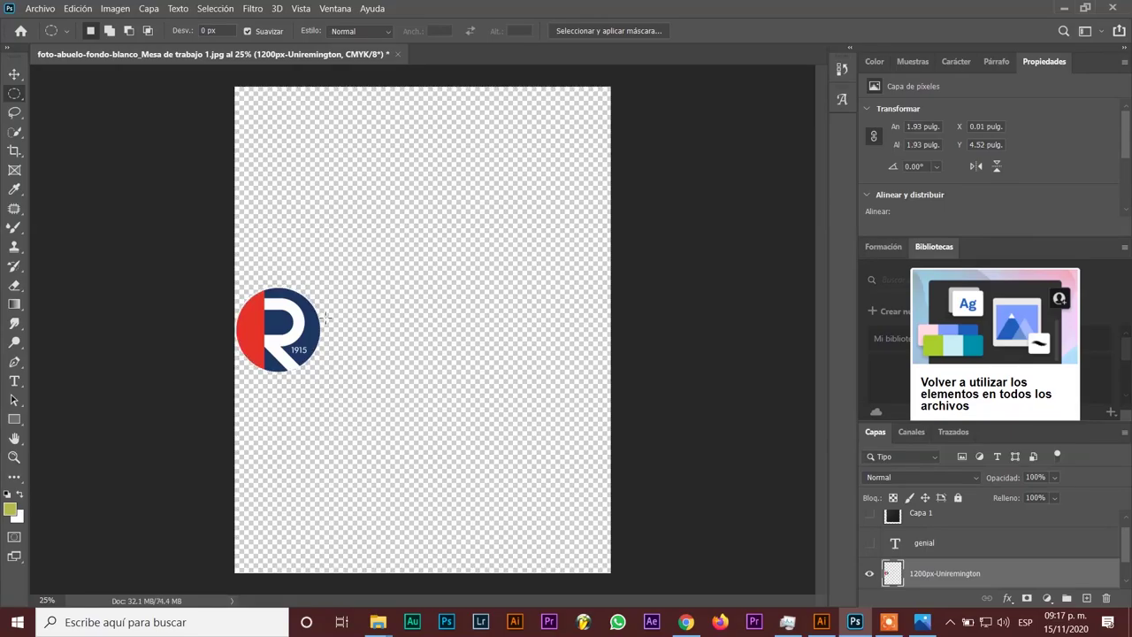
Step: Free-transform the R emblem, scaling it up to about 270% near the canvas centre
{"action": "key", "text": "ctrl+t"}
{"action": "mouse_move", "coordinate": [287, 318]}
{"action": "left_mouse_down"}
{"action": "mouse_move", "coordinate": [389, 320]}
{"action": "mouse_move", "coordinate": [550, 234]}
{"action": "left_mouse_up"}
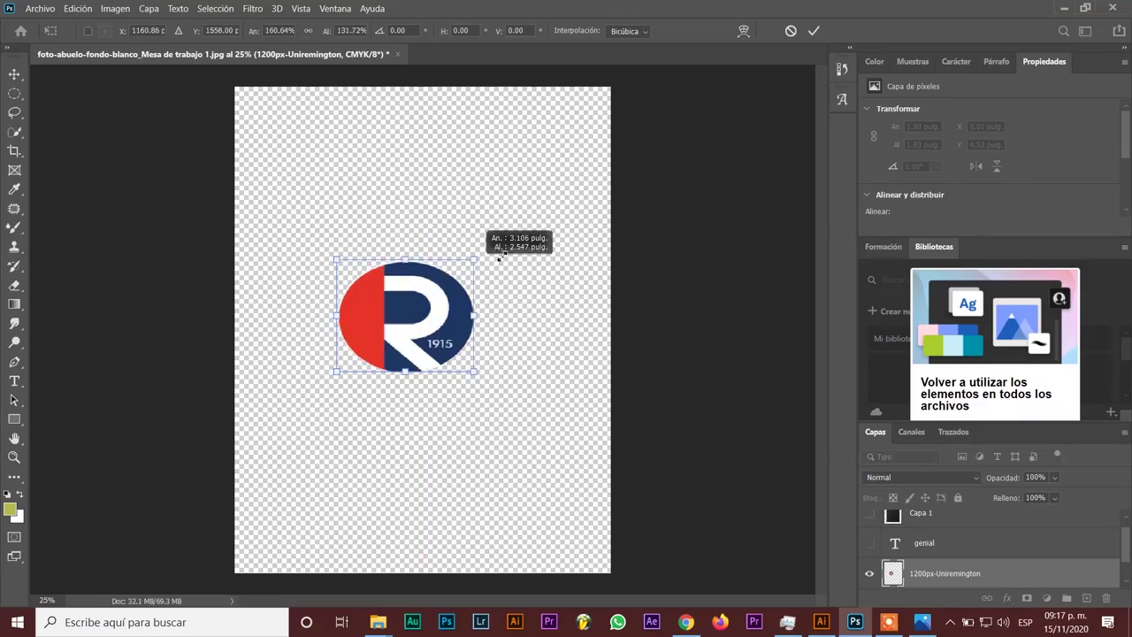
{"action": "key", "text": "ctrl+z"}
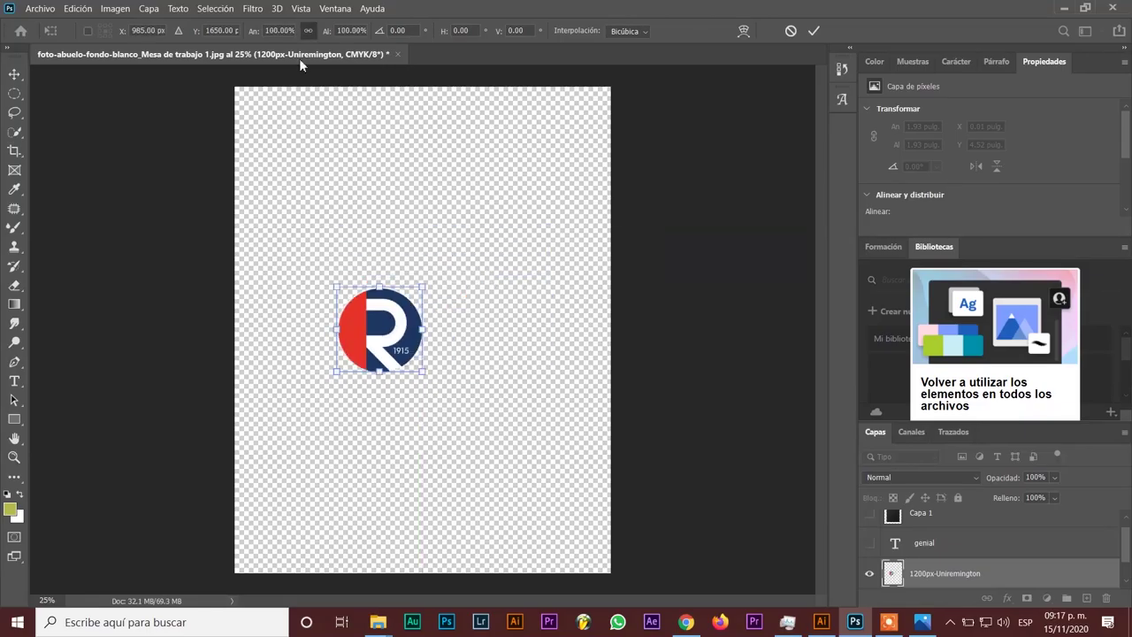
{"action": "left_click_drag", "start_coordinate": [327, 32], "coordinate": [453, 33]}
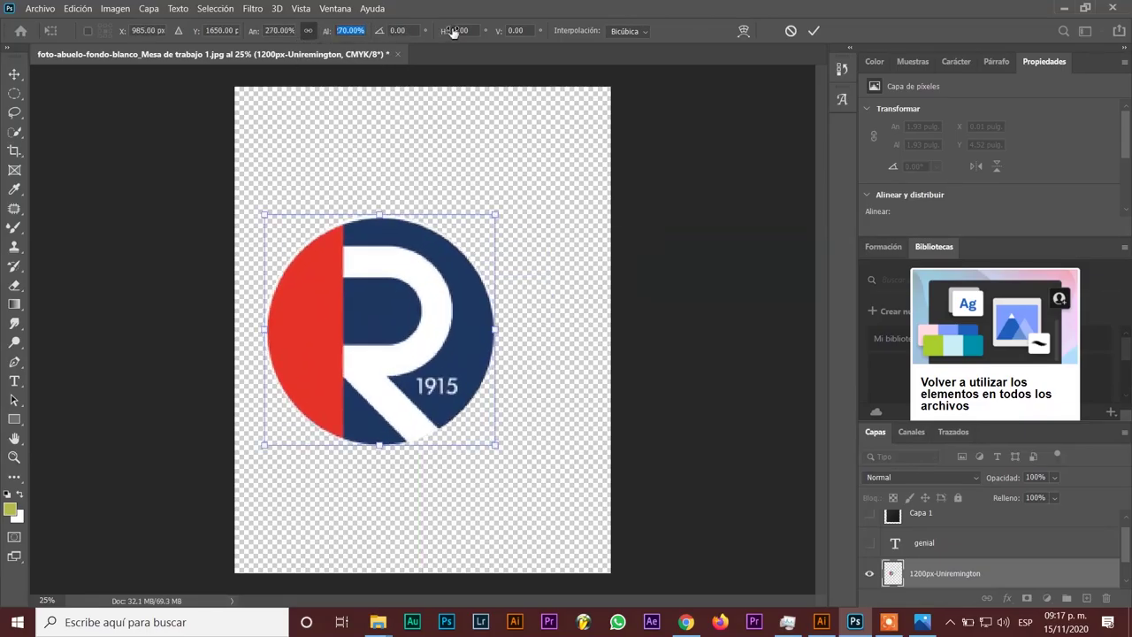
{"action": "left_click_drag", "start_coordinate": [422, 305], "coordinate": [478, 299]}
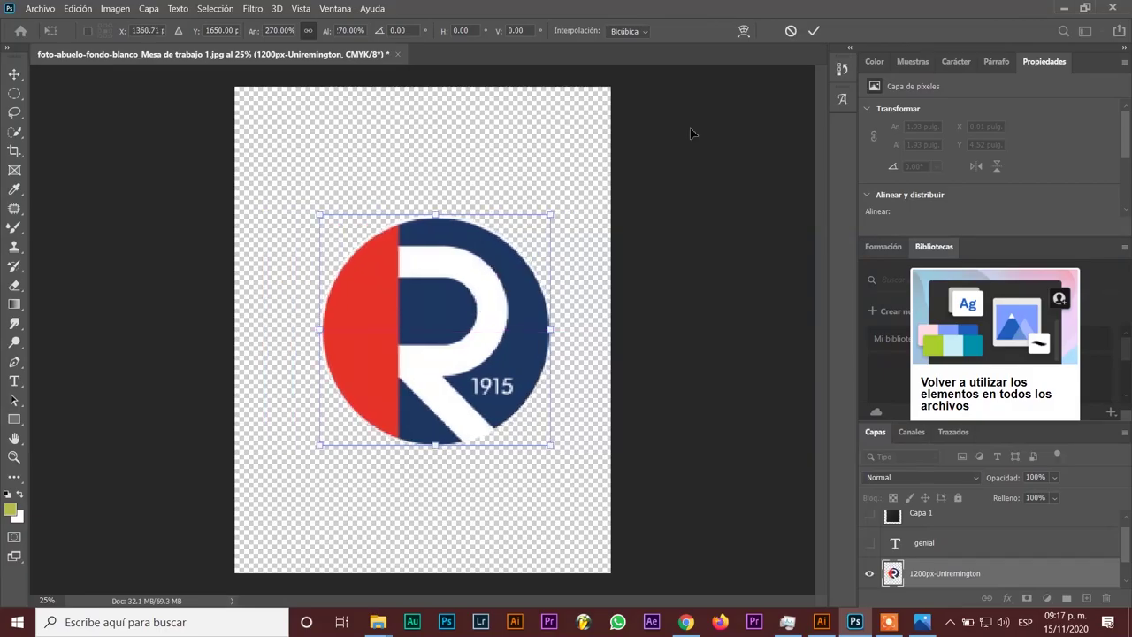
Step: Commit the Free Transform to apply the emblem's new size and position
{"action": "left_click", "coordinate": [814, 31]}
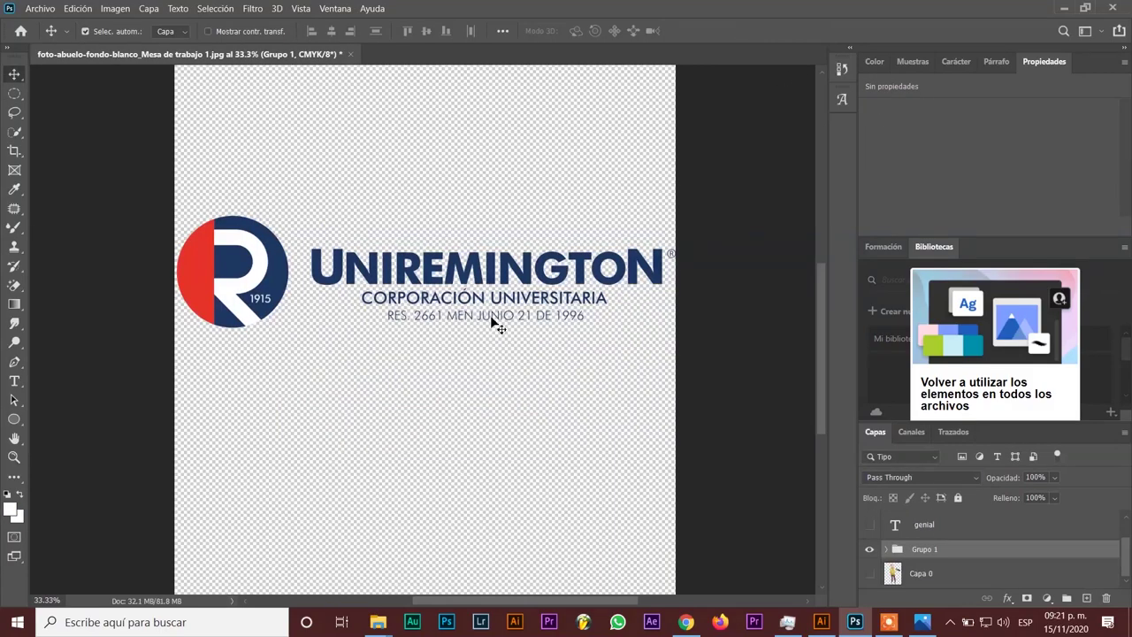